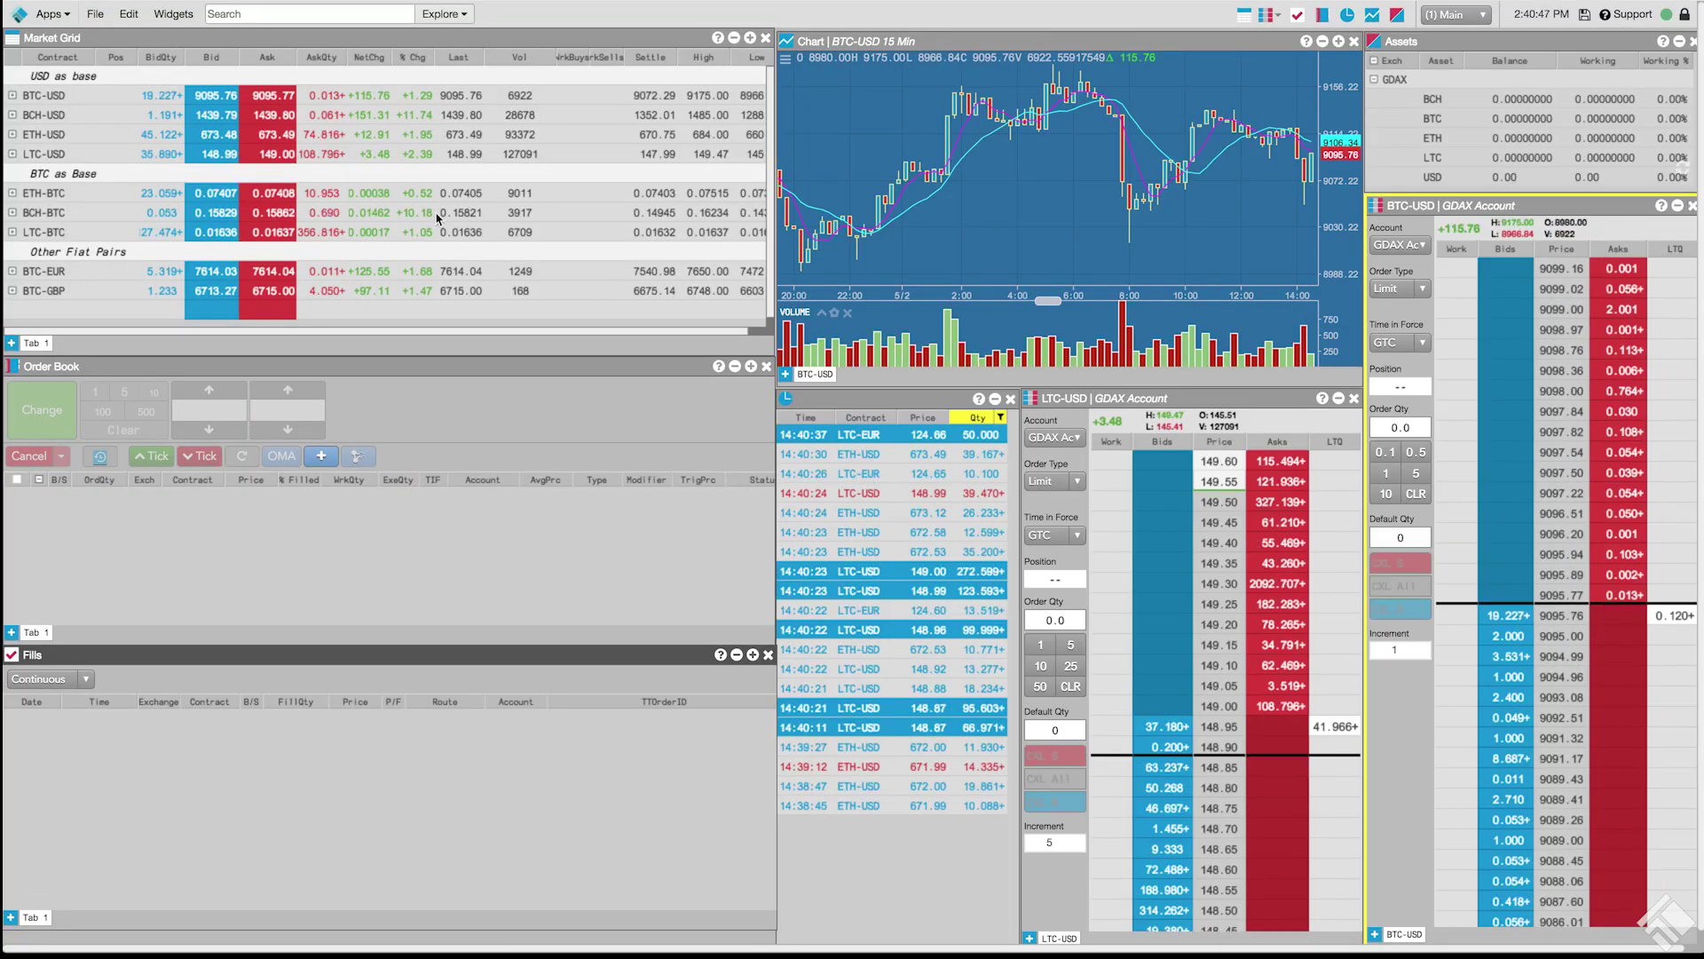
Start a new empty workspace and add an Assets widget listing GDAX balances
left_click(95, 15)
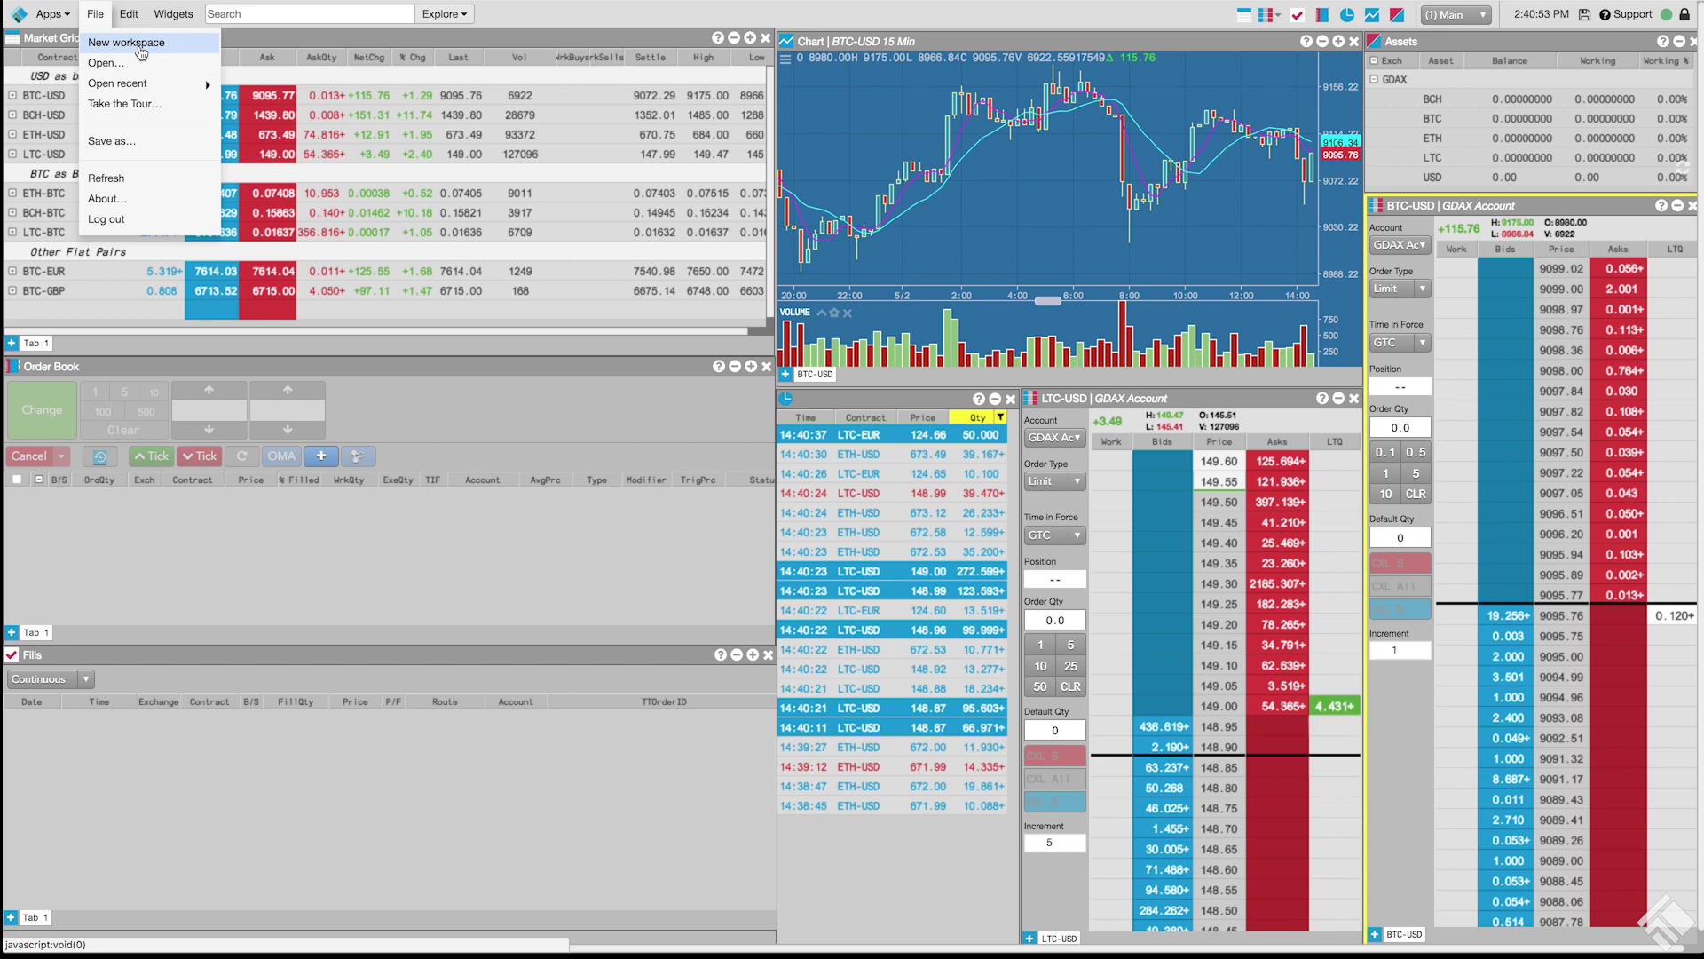
left_click(139, 46)
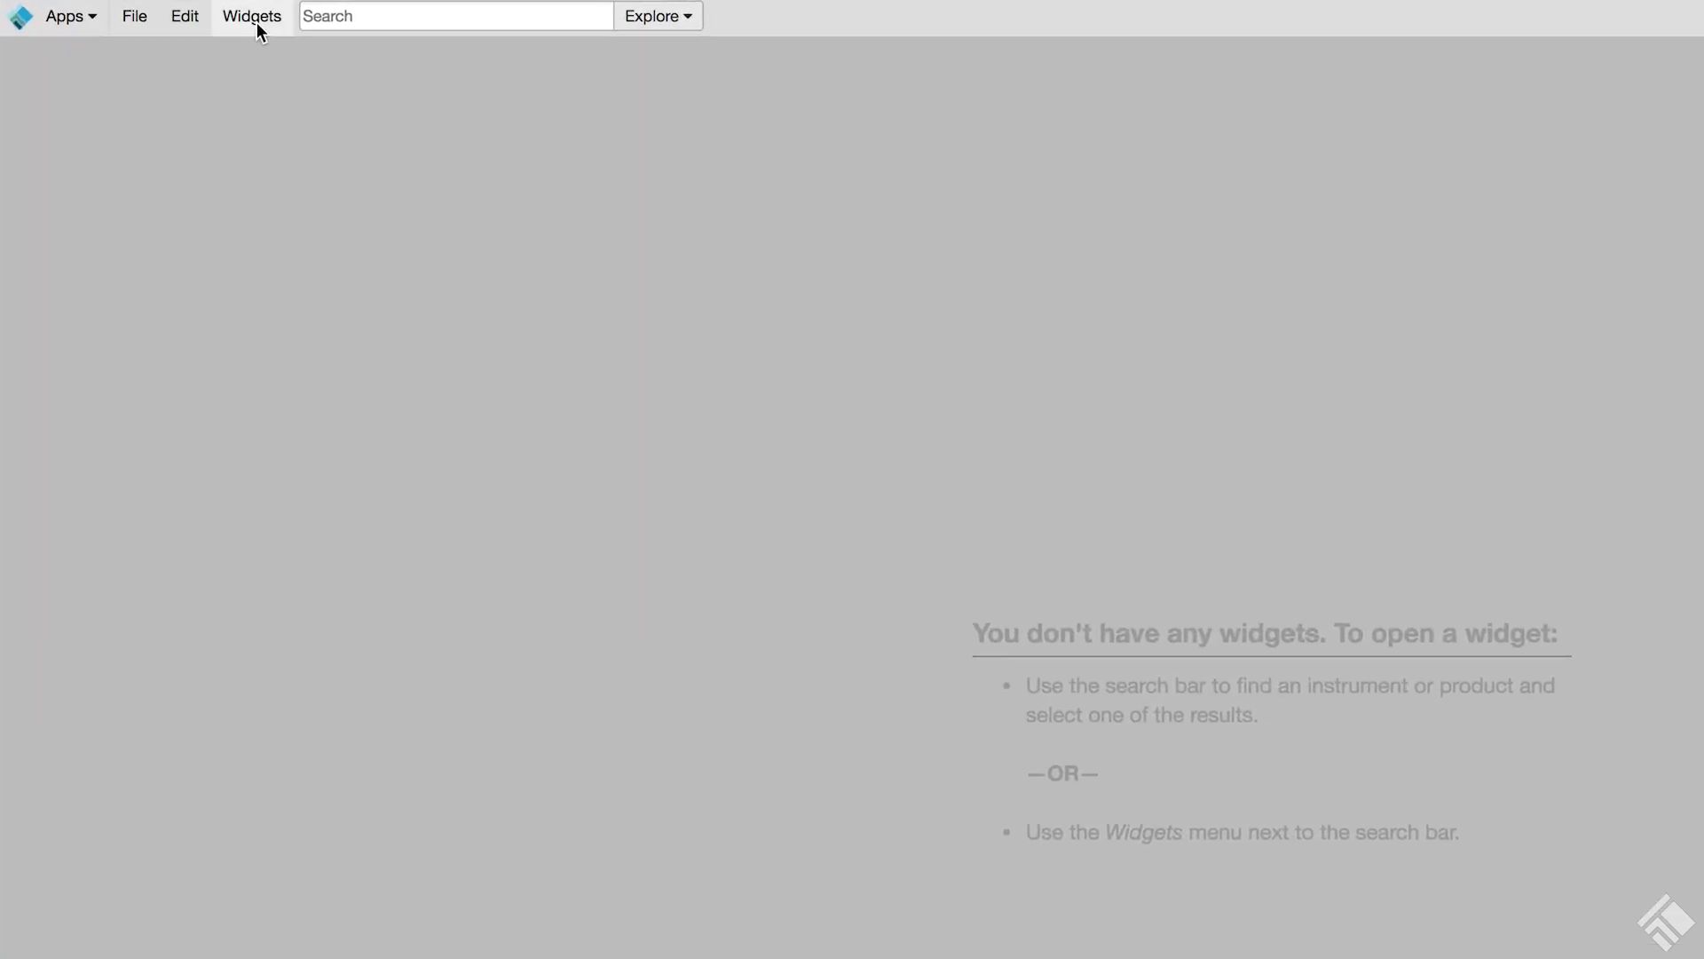
left_click(257, 24)
mouse_move(335, 431)
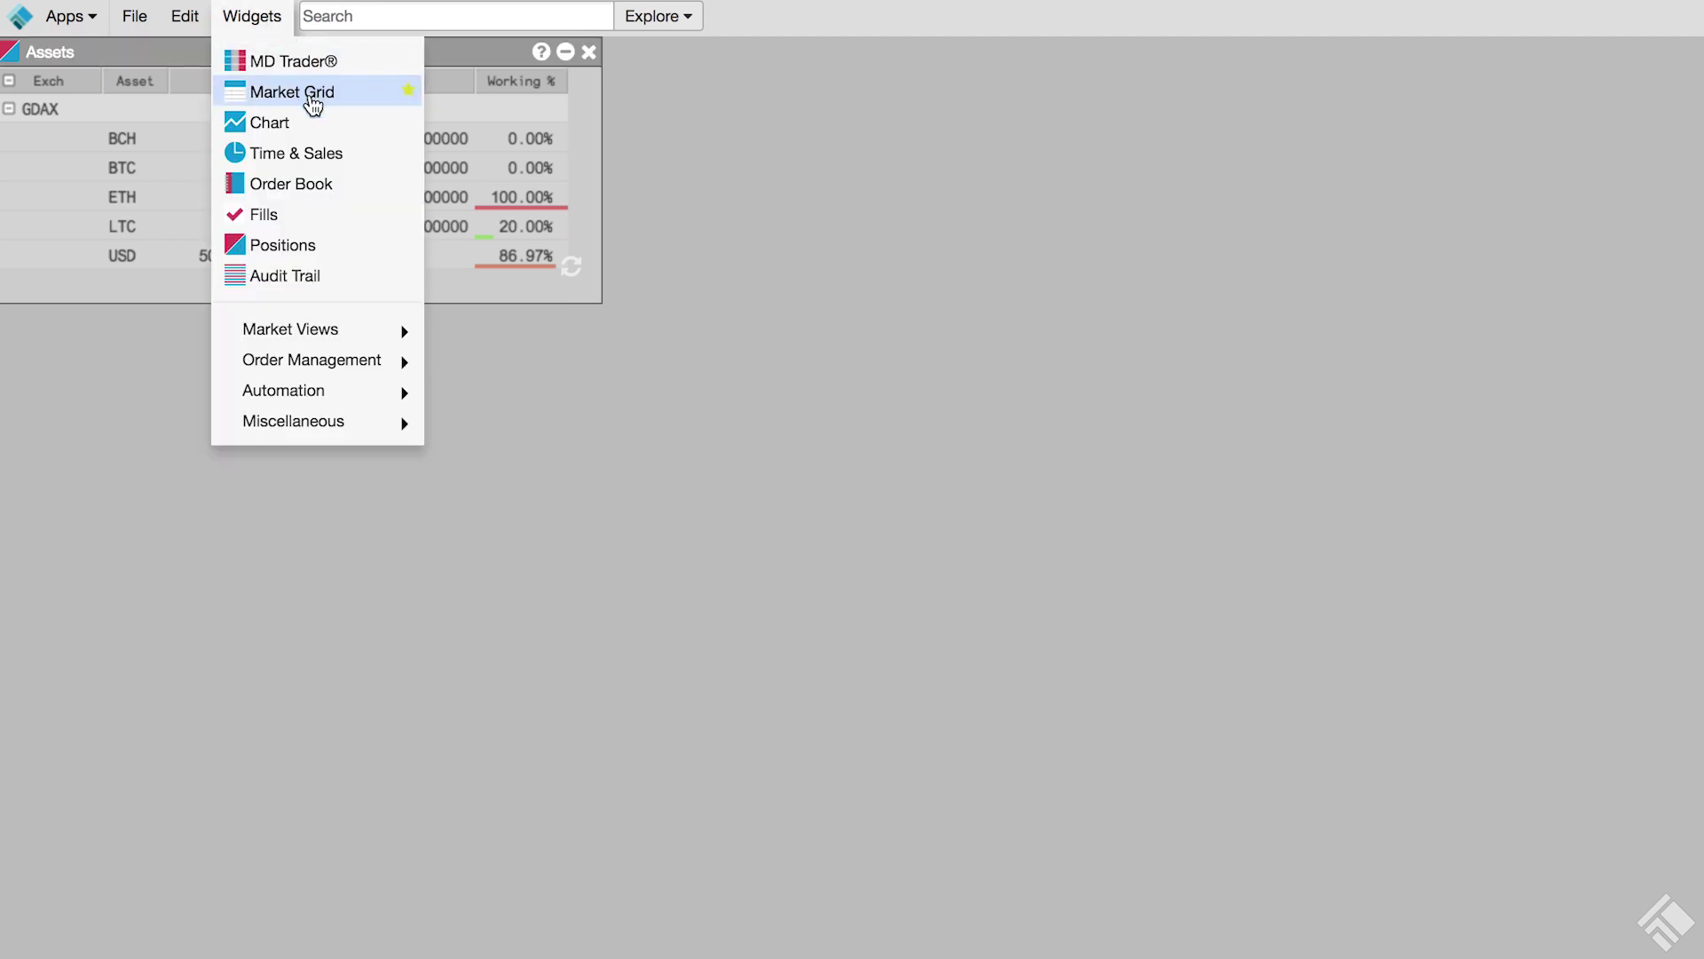
Place a Market Grid below Assets and load GDAX BTC-USD into its first row
left_click(315, 92)
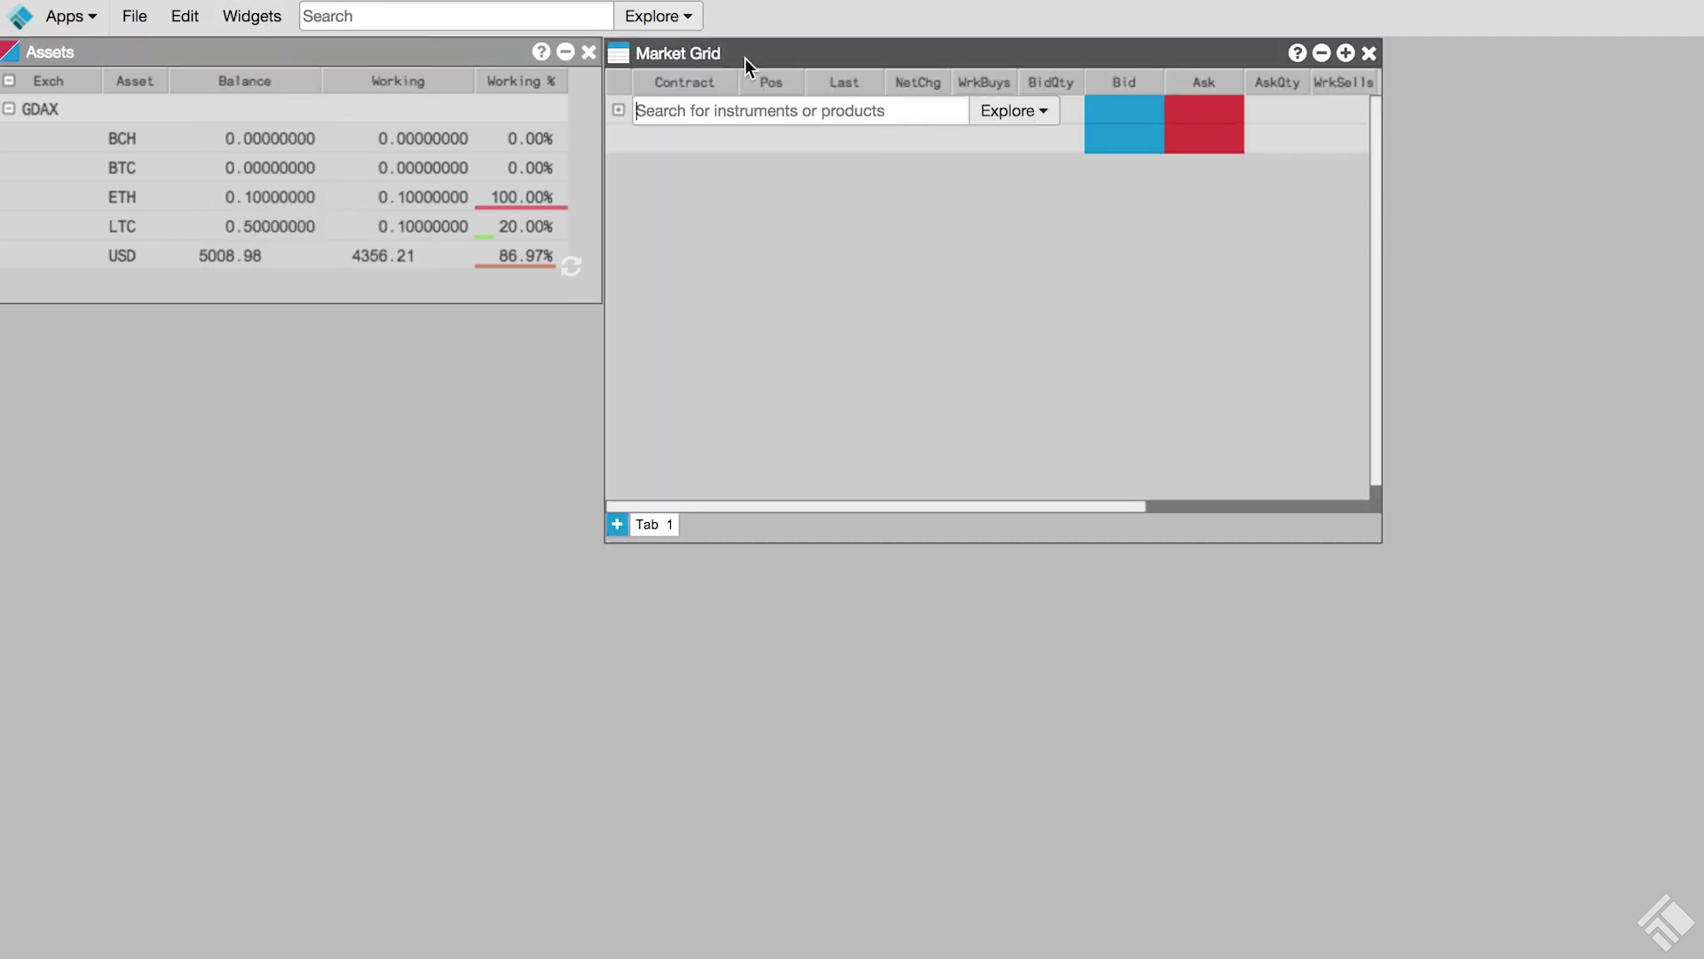
left_click_drag(744, 57, 138, 318)
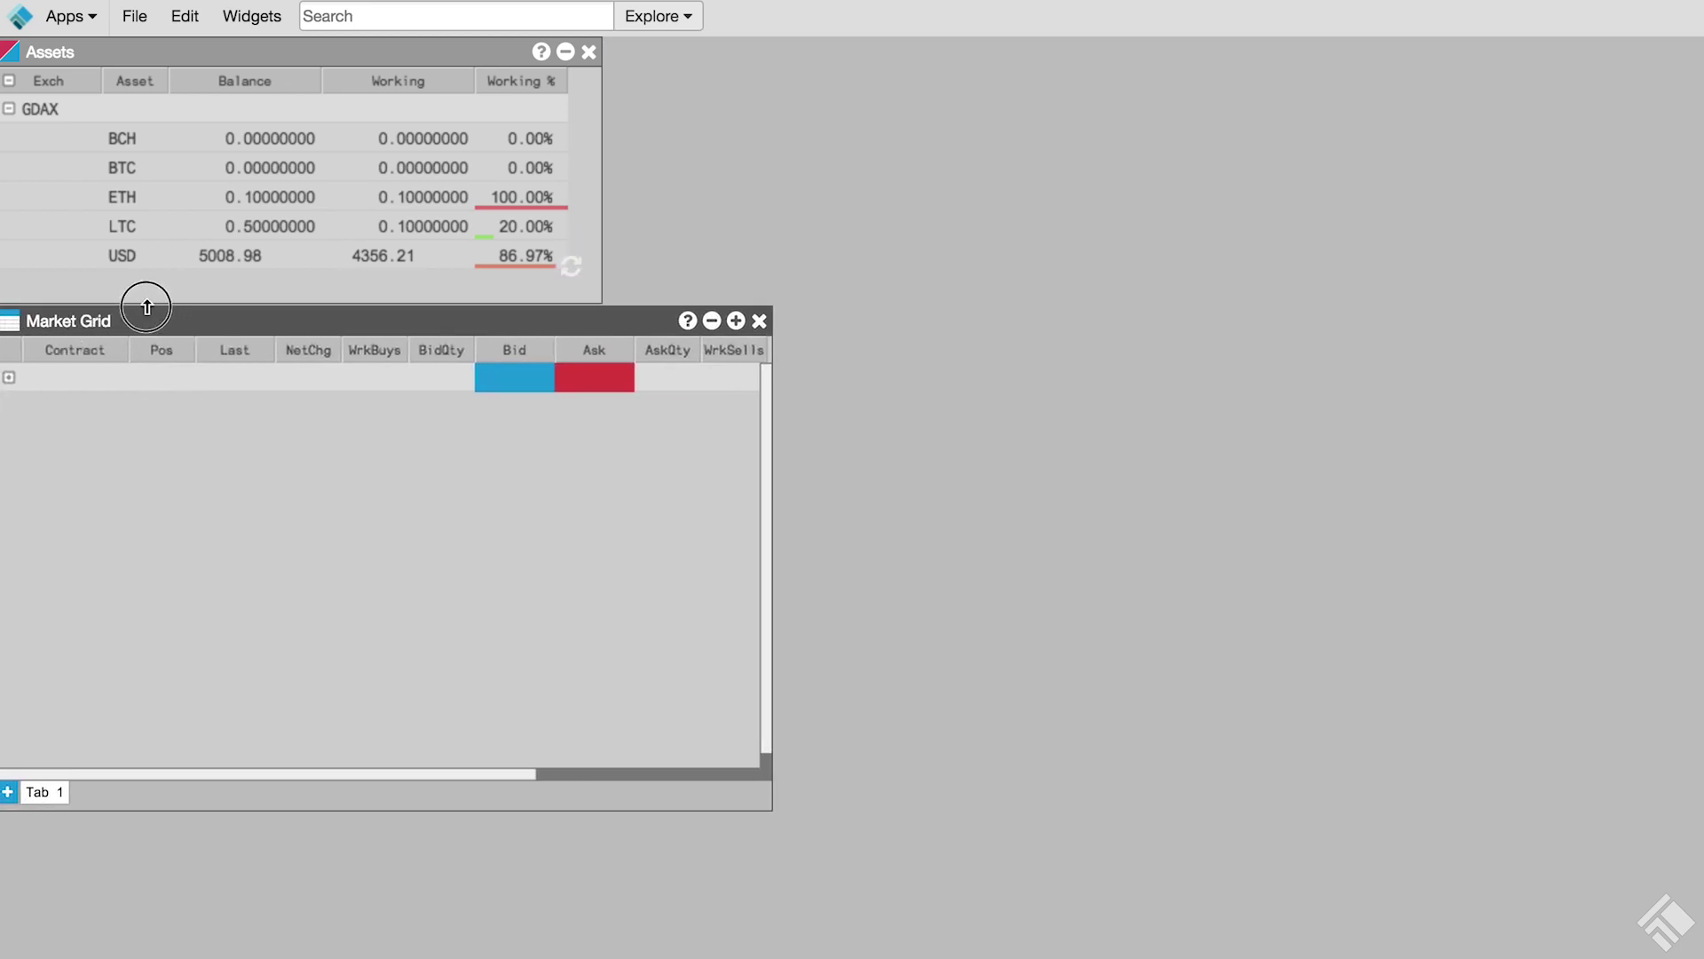
left_click(105, 377)
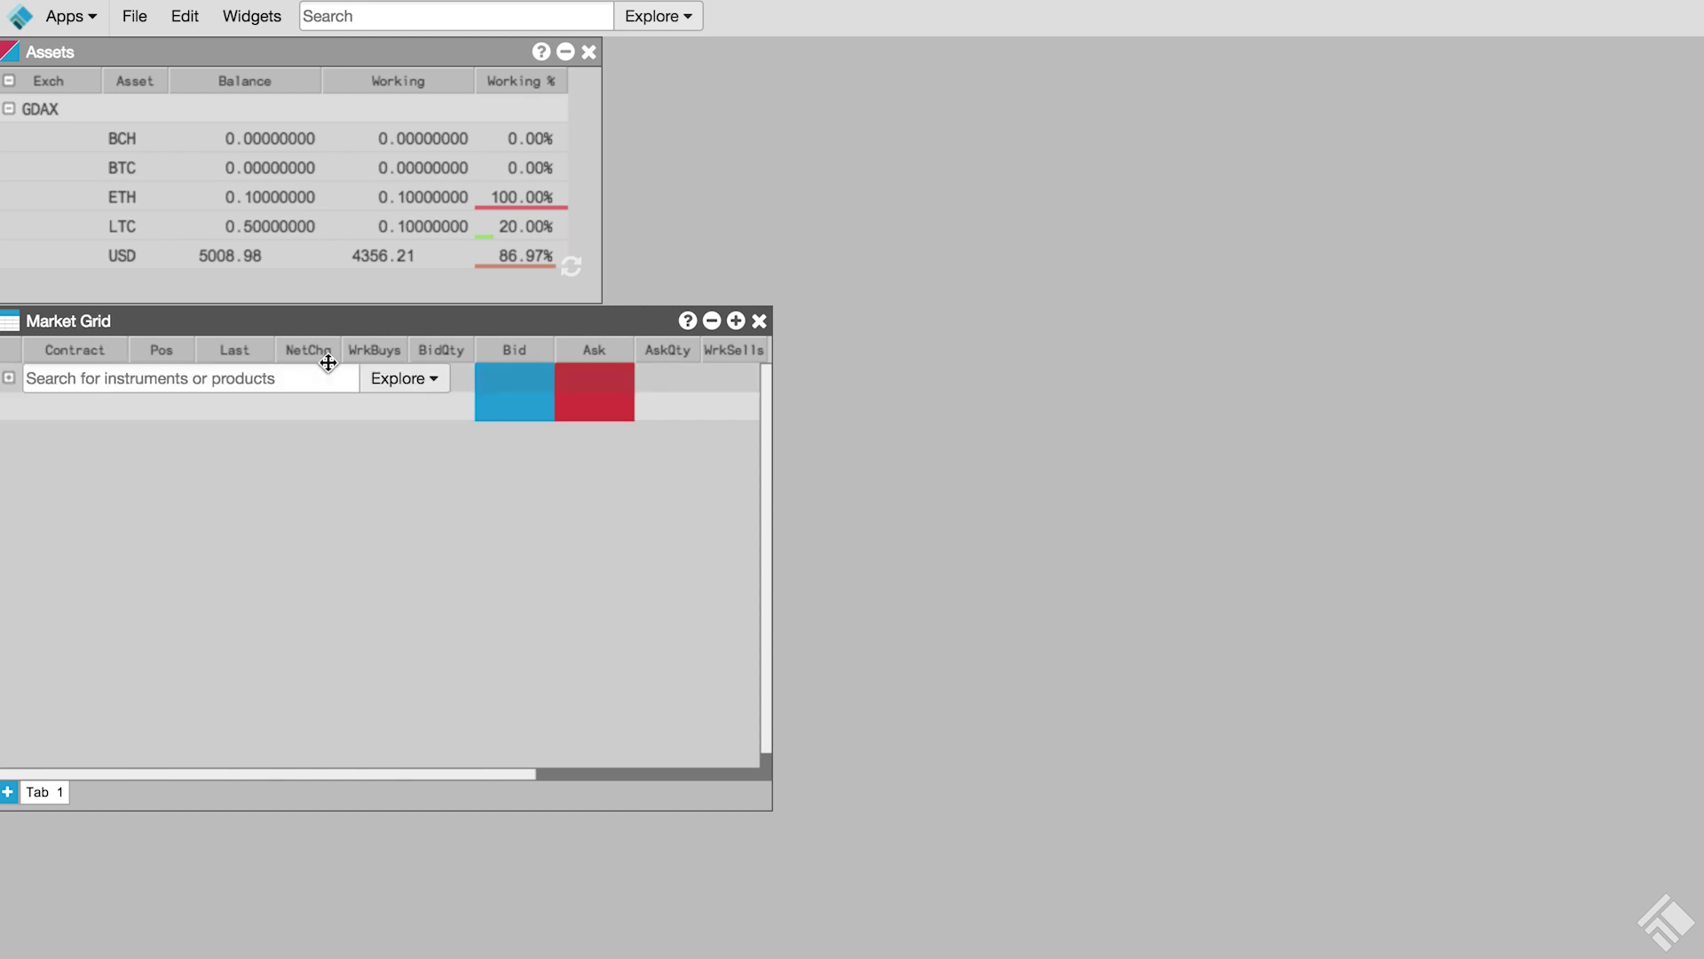
left_click(419, 380)
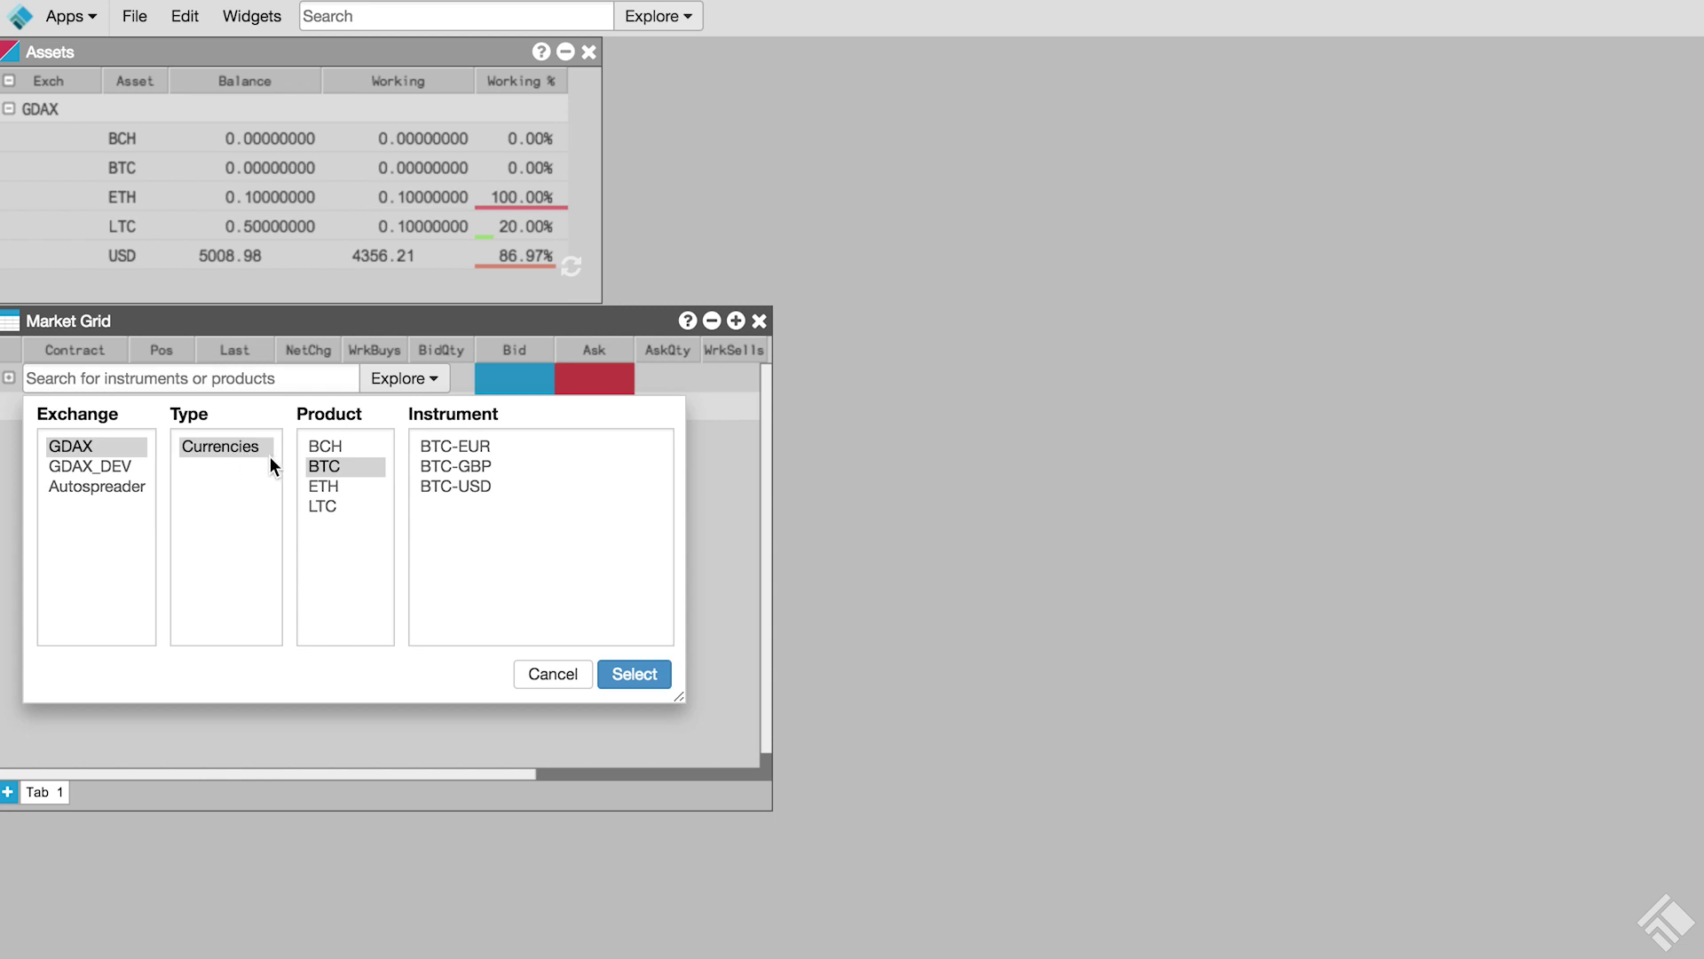
left_click(332, 467)
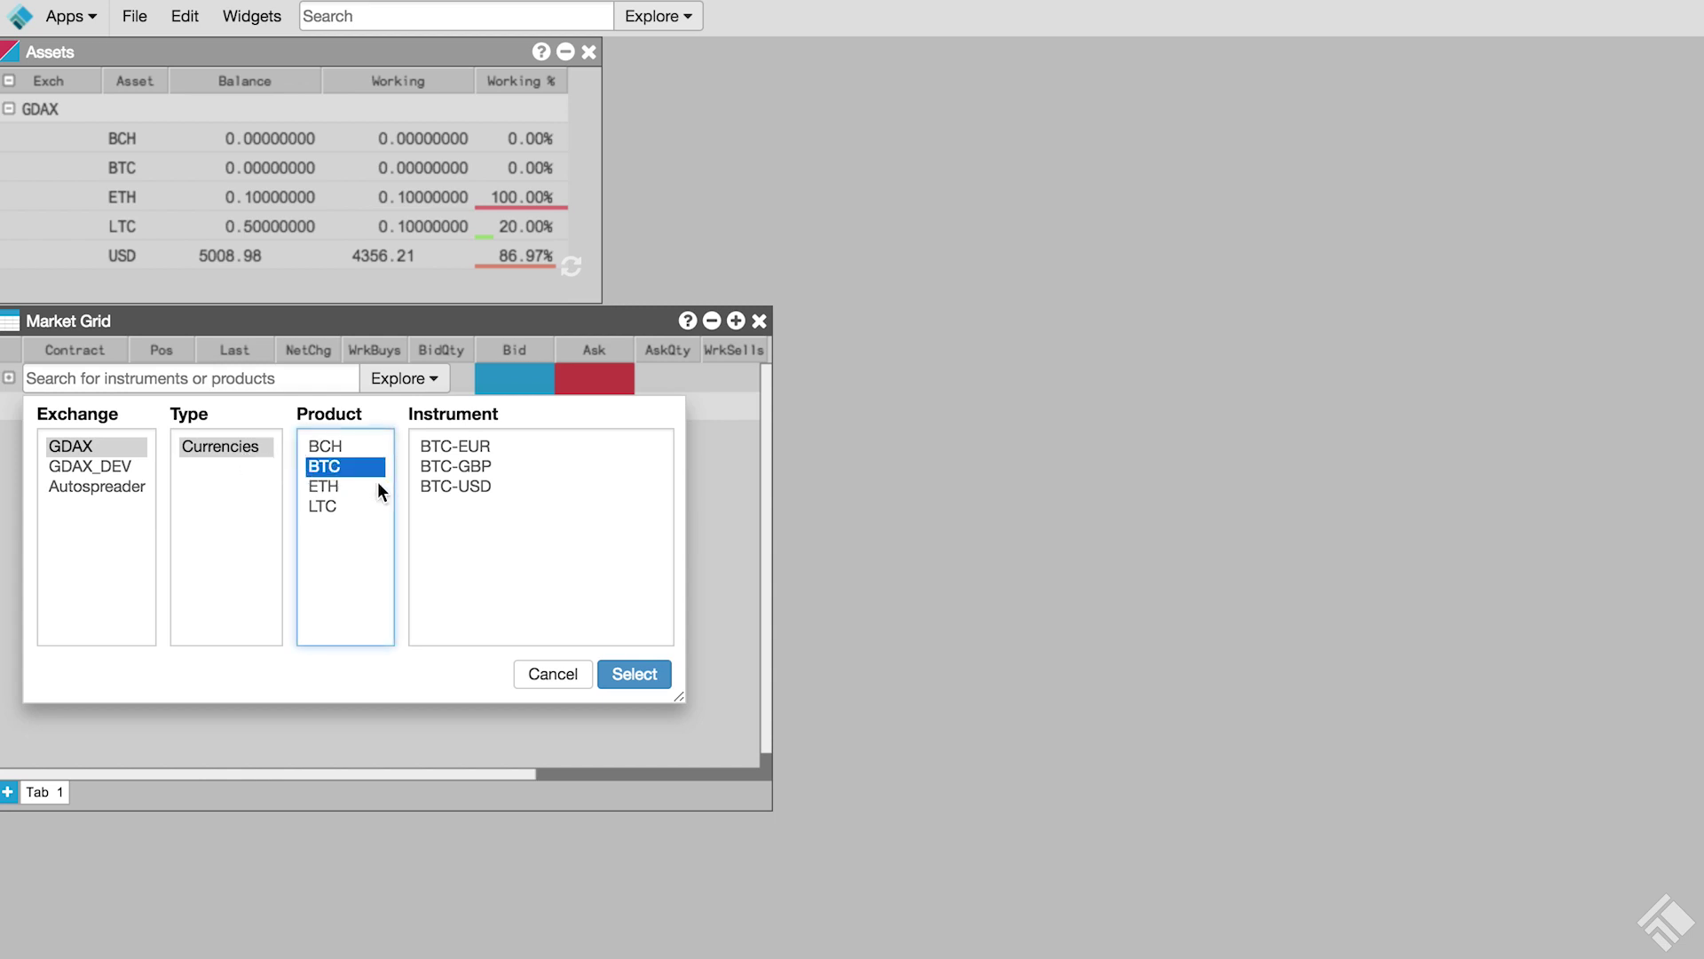
left_click(460, 489)
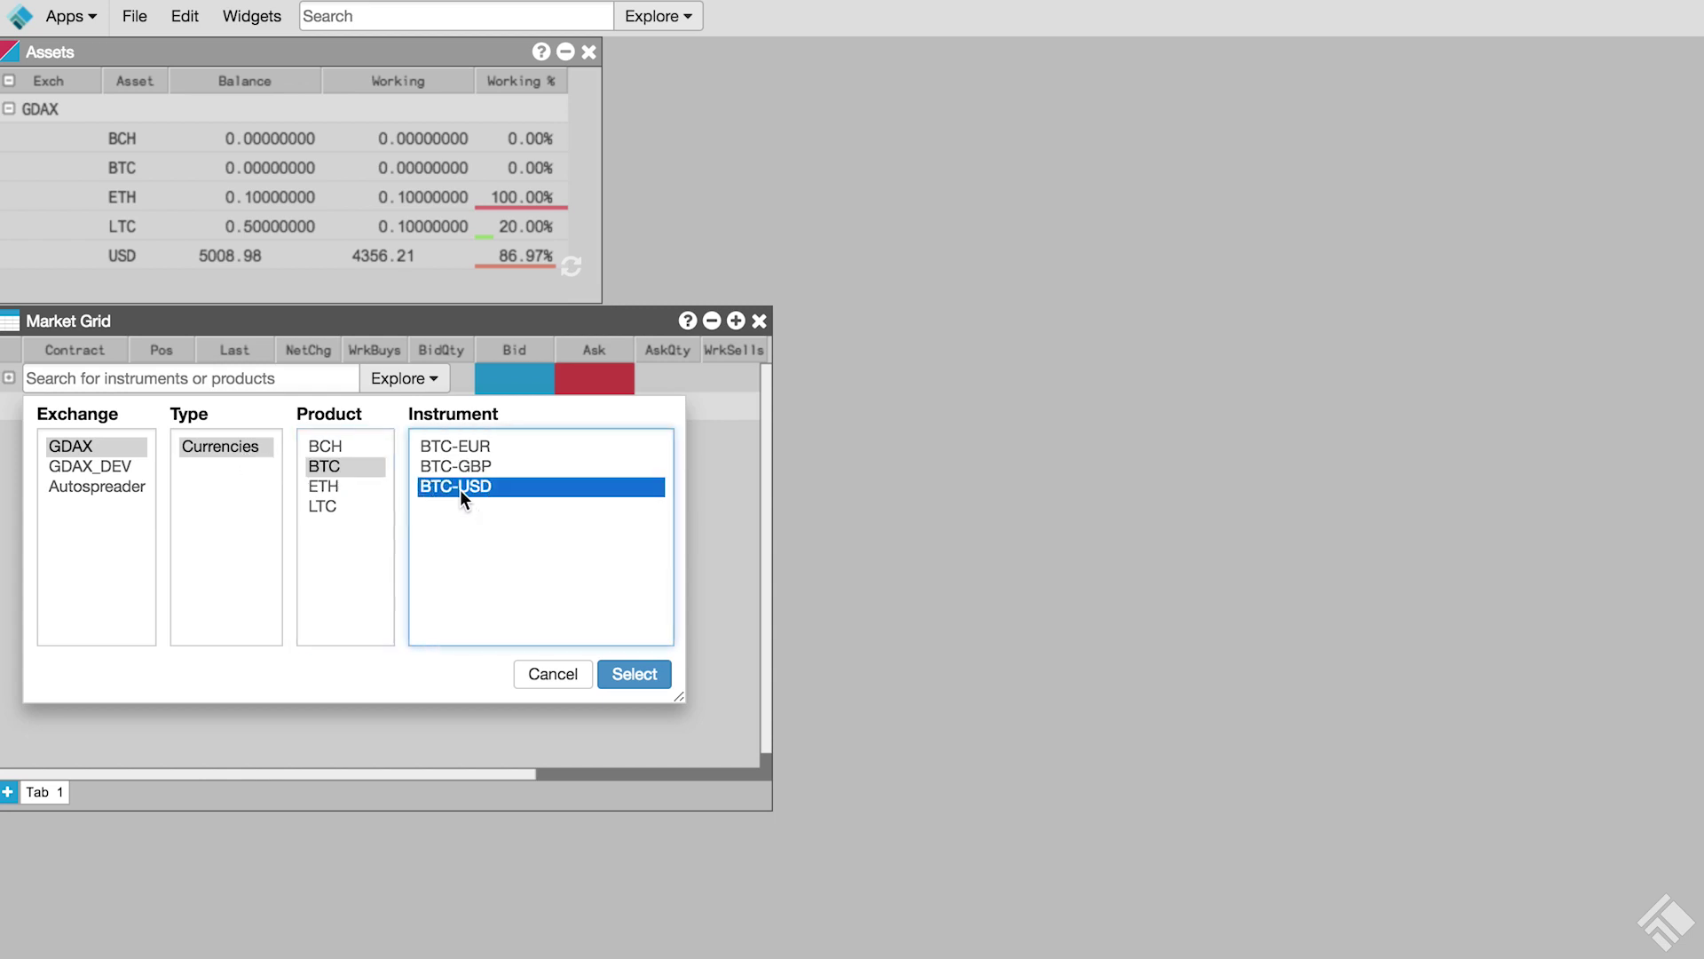
left_click(635, 677)
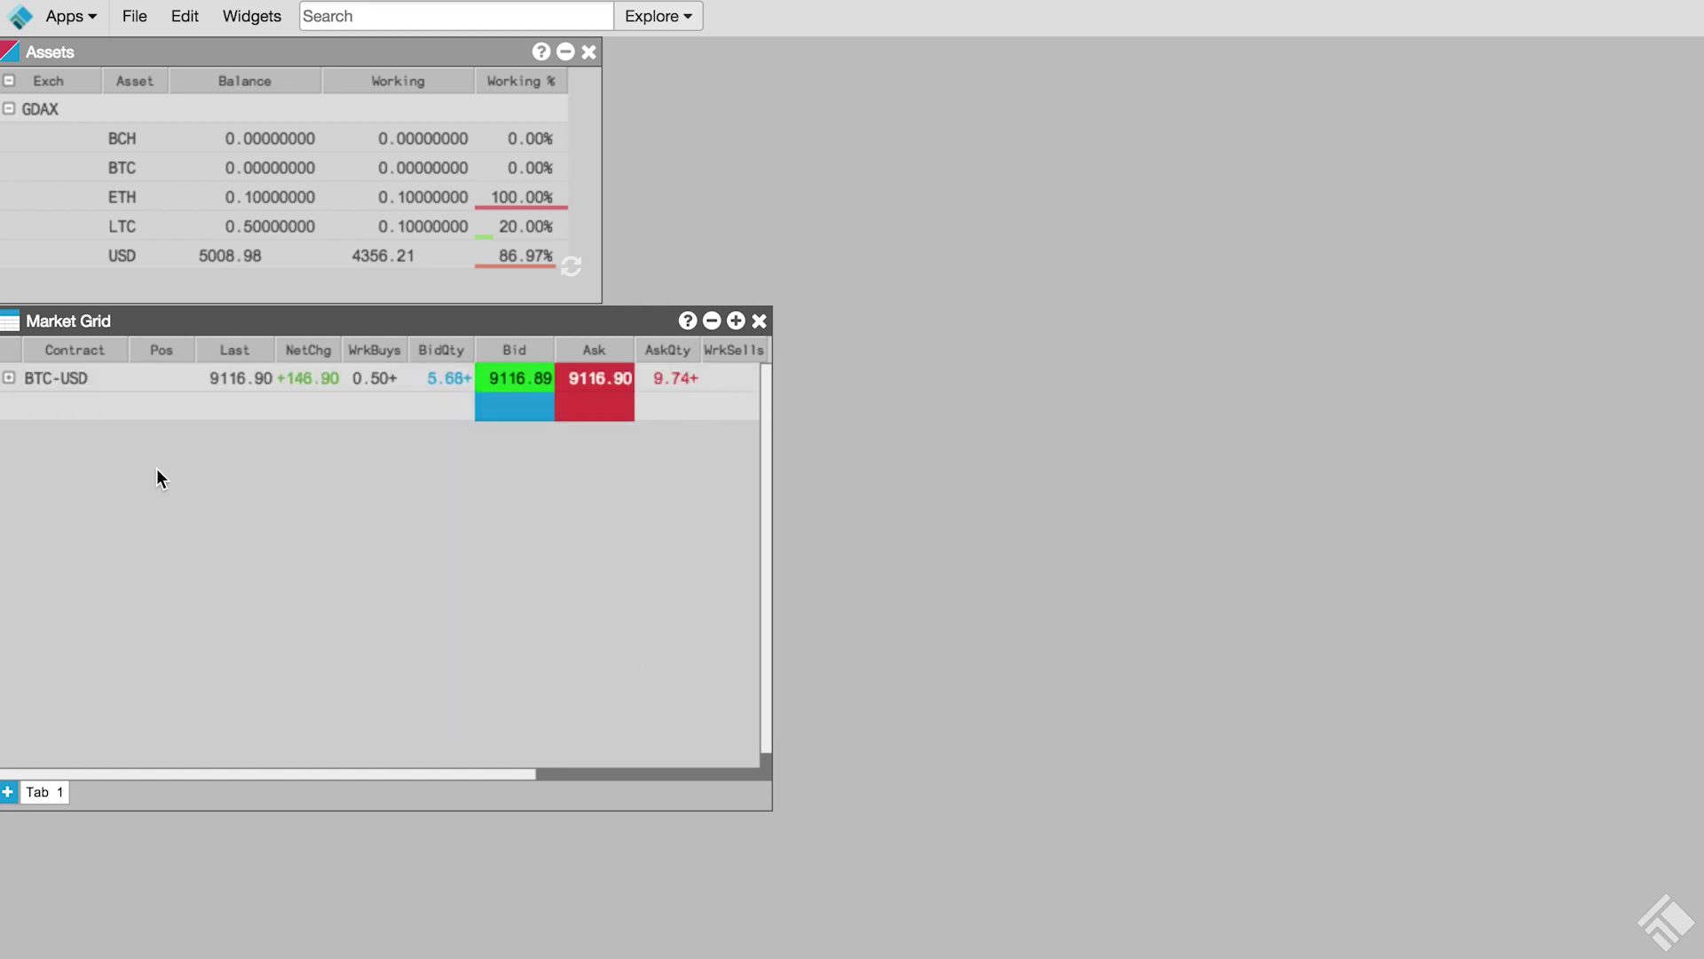
Add ETH-USD, BCH-USD and LTC-USD rows to the Market Grid
left_click(86, 408)
type("eth")
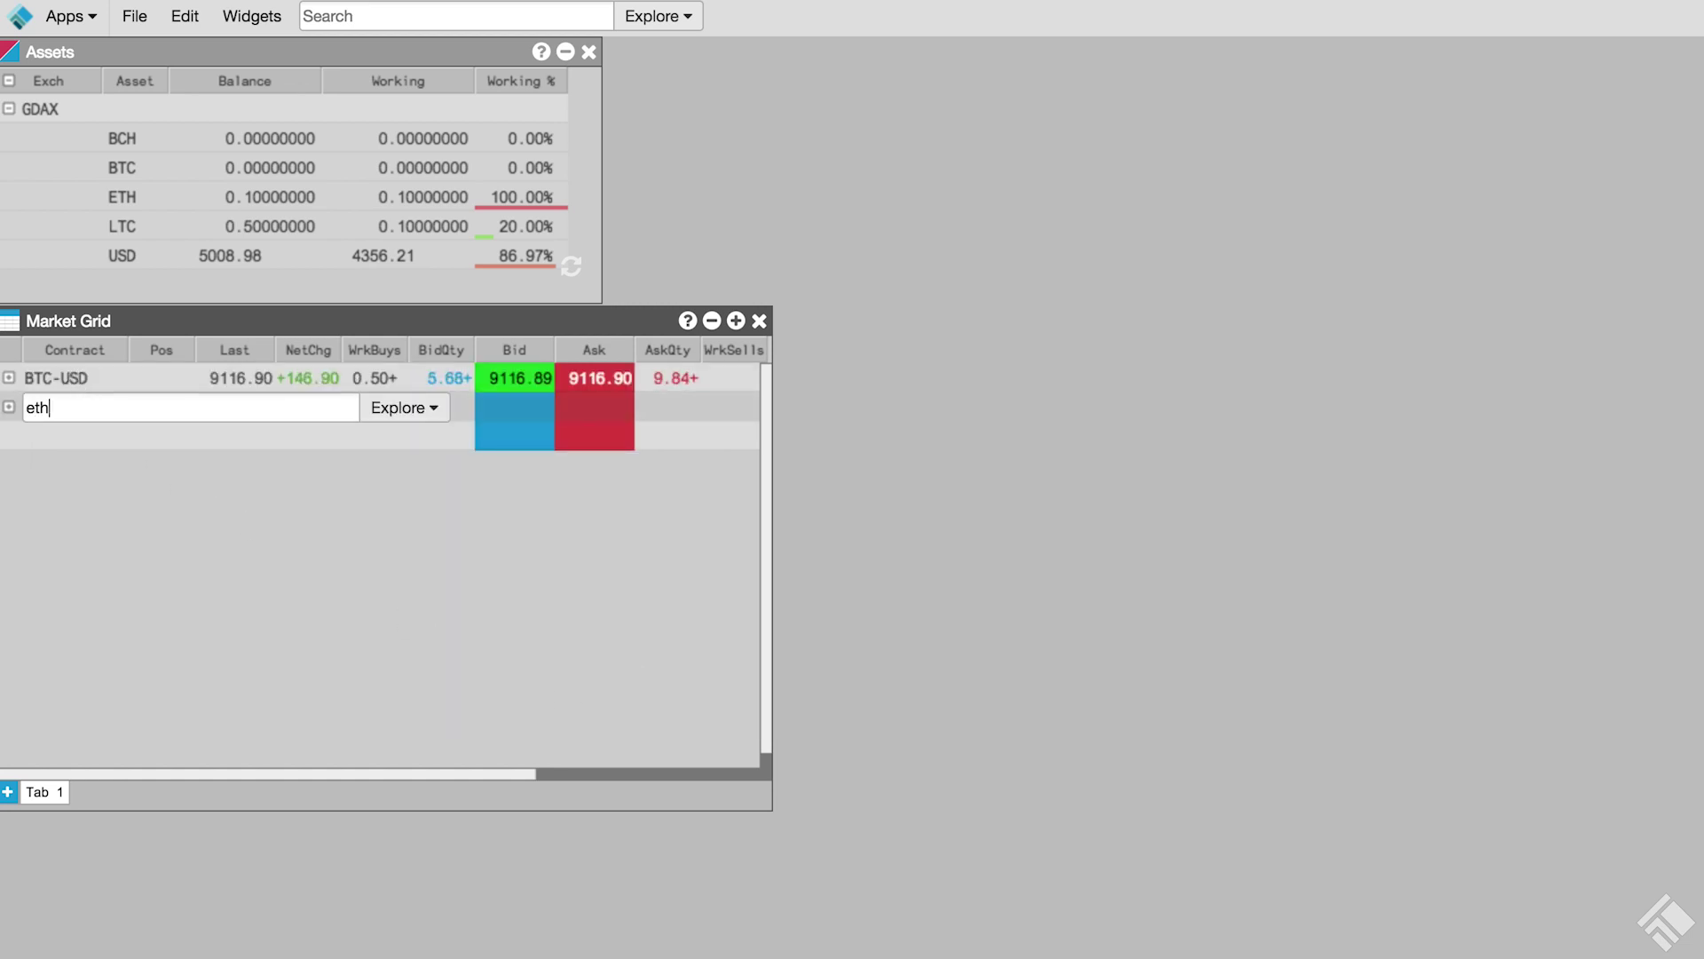
left_click(145, 601)
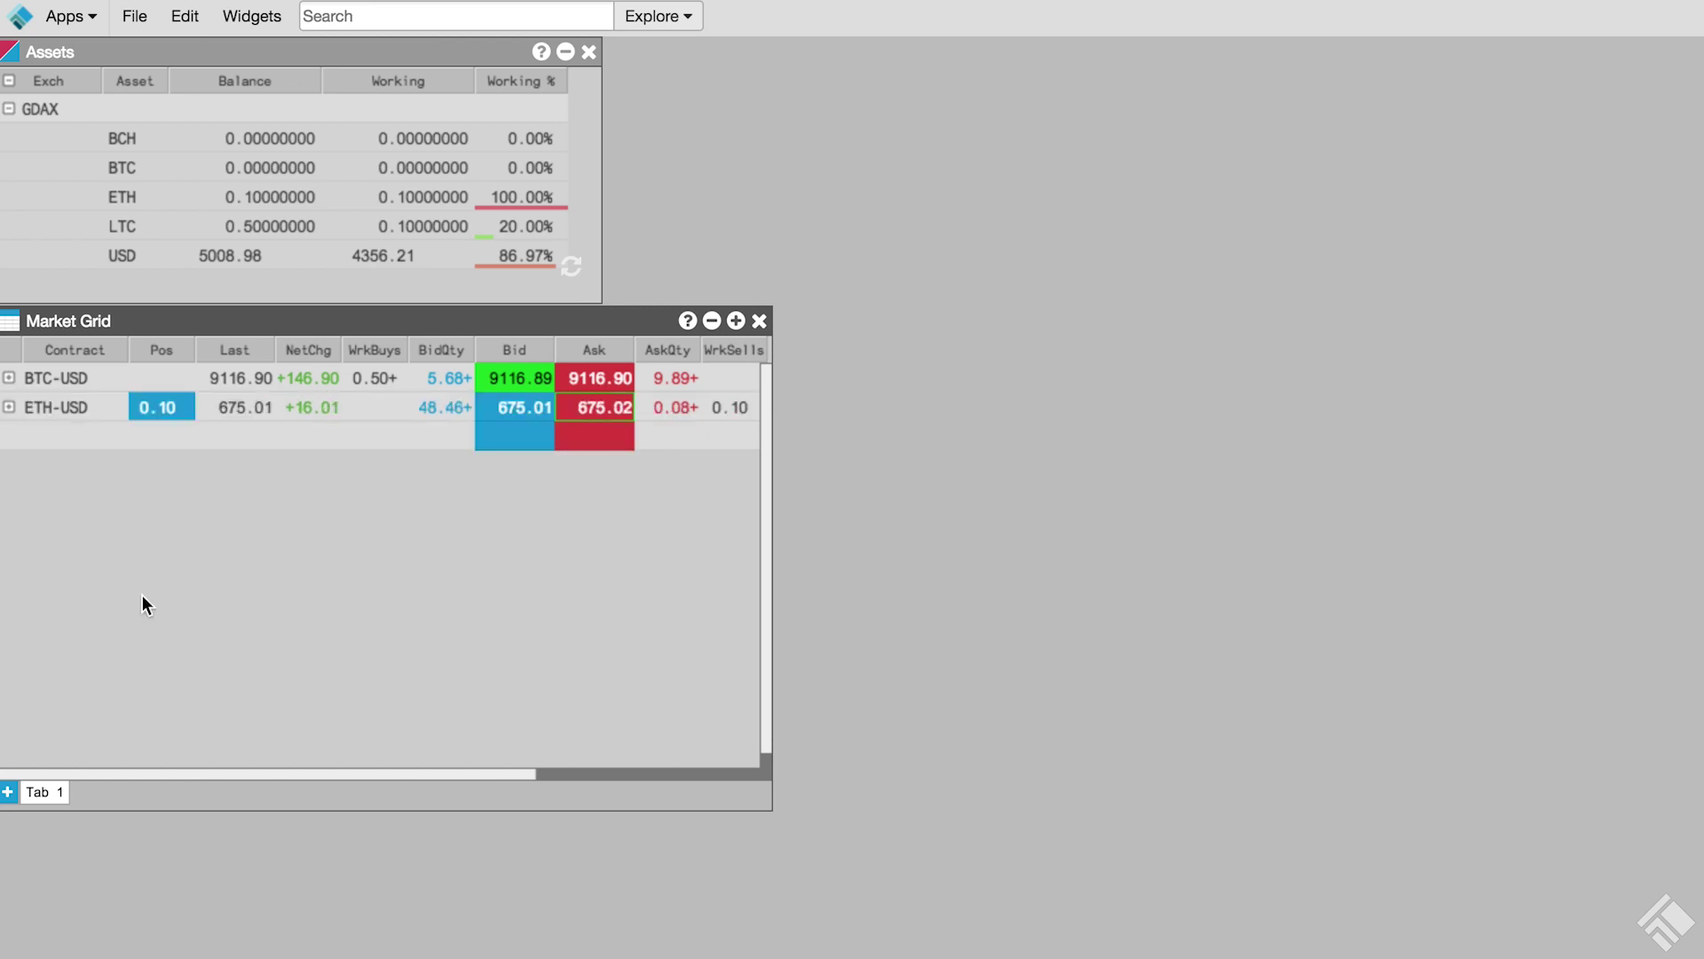
left_click(72, 437)
type("bch")
key("Down")
key("Down")
key("Down")
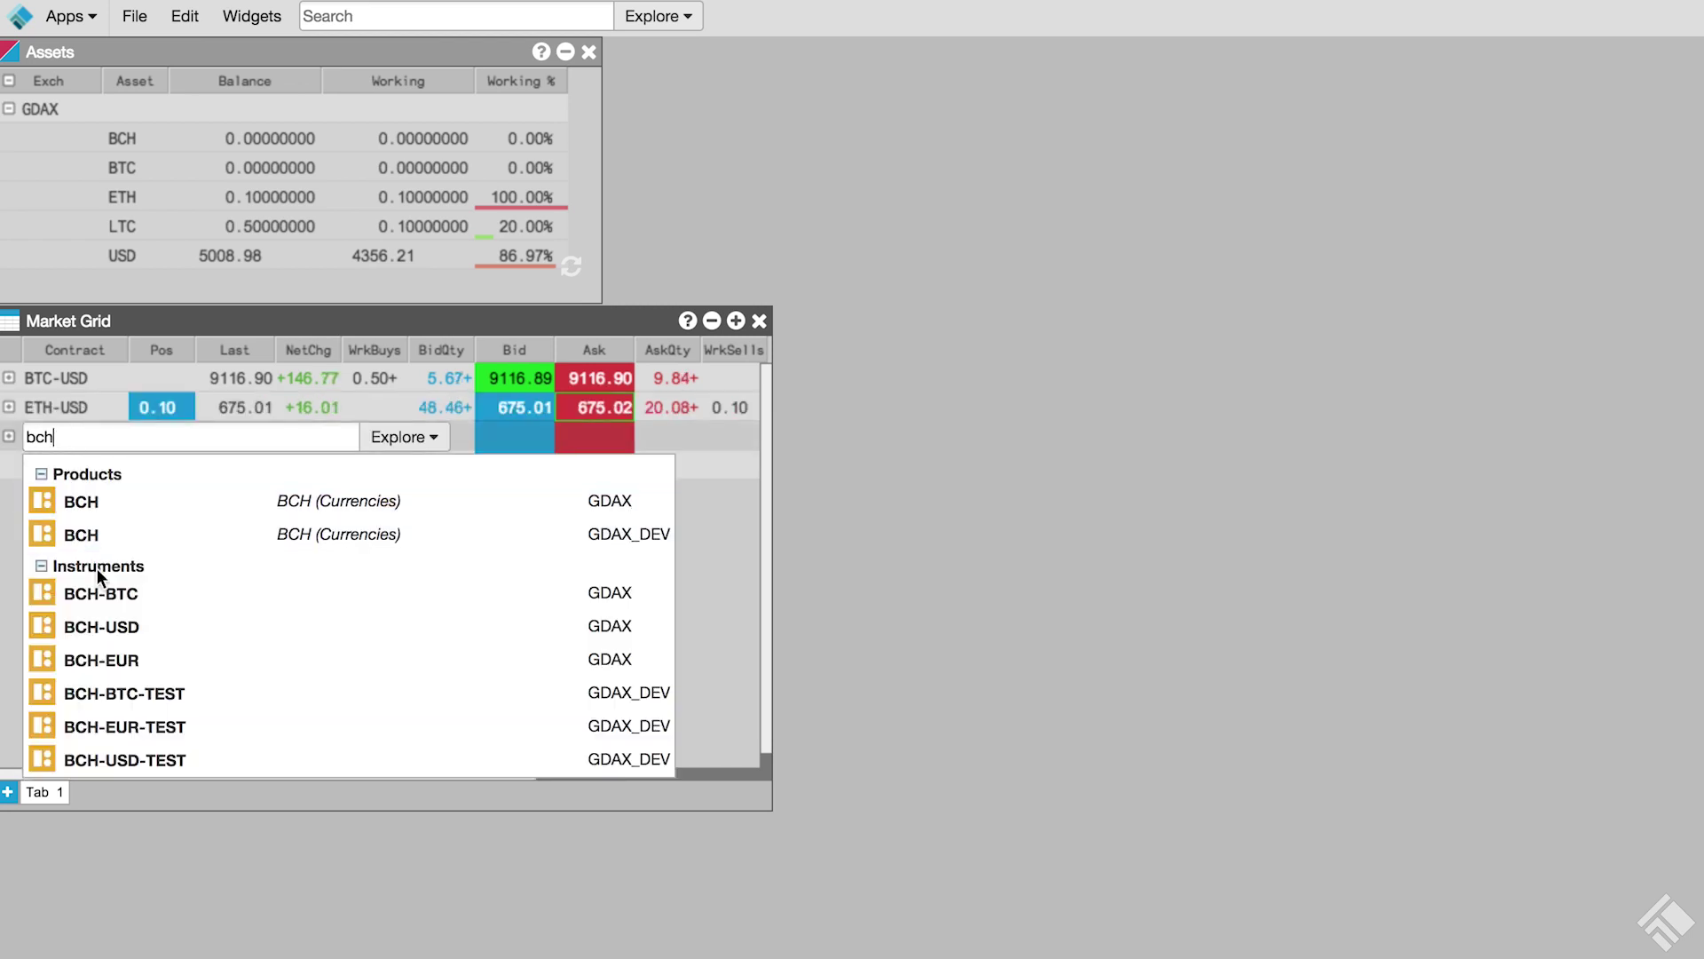
key("Return")
type("ltc")
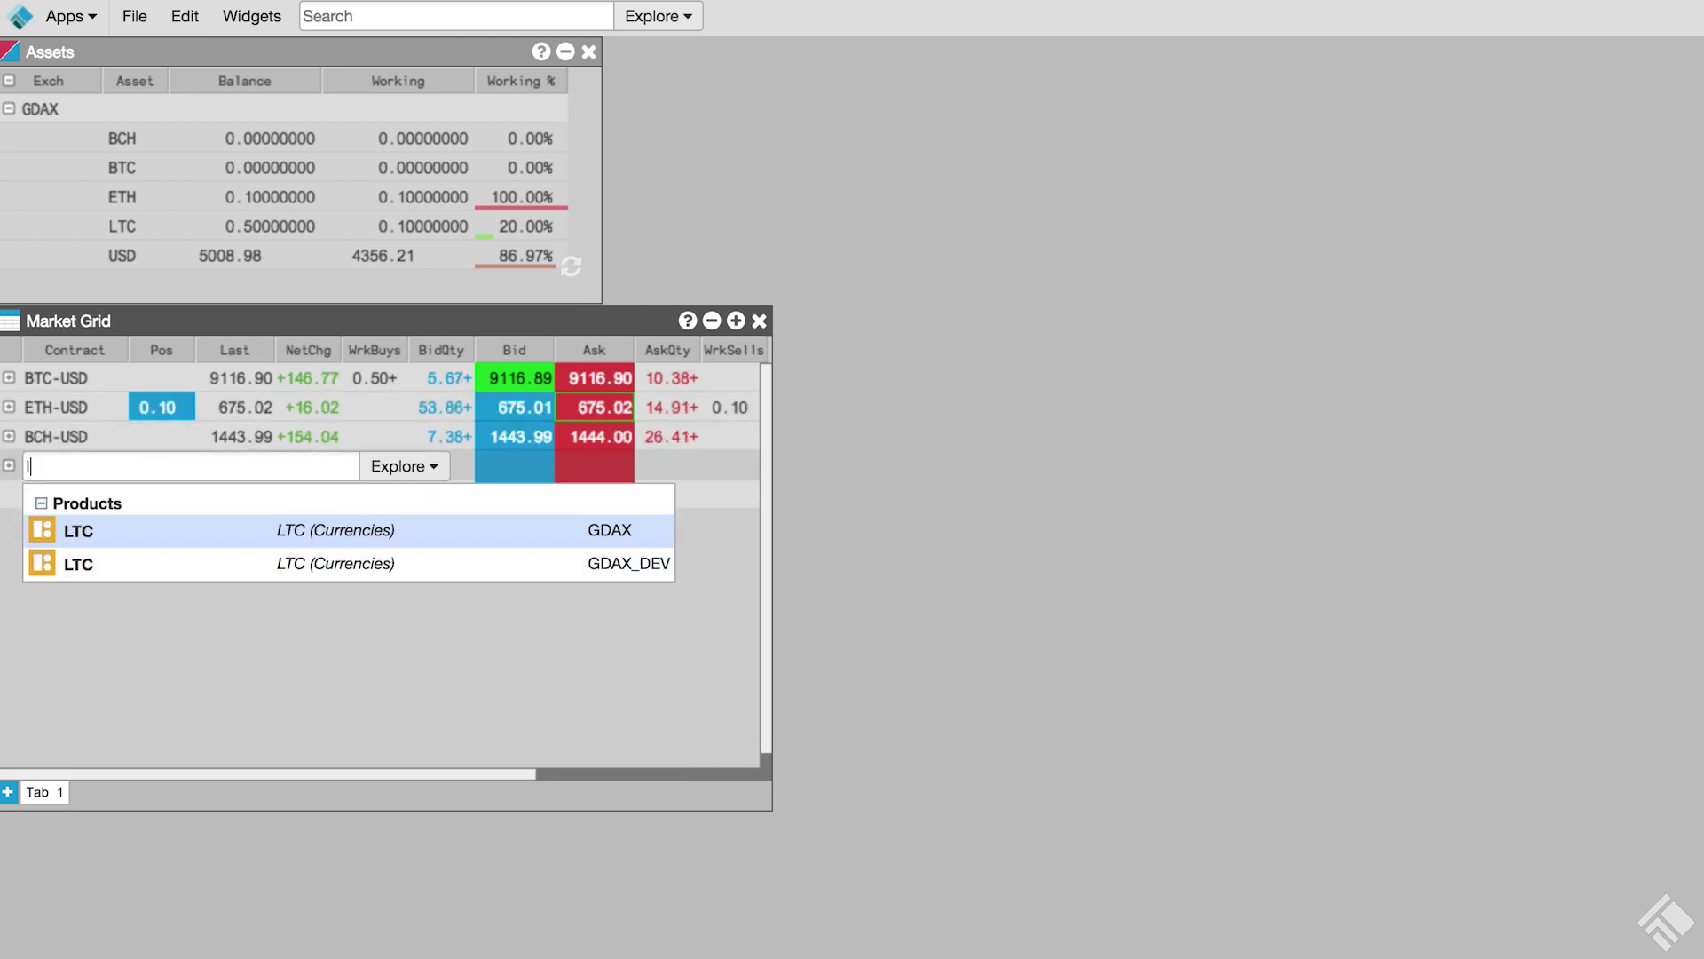
left_click(113, 661)
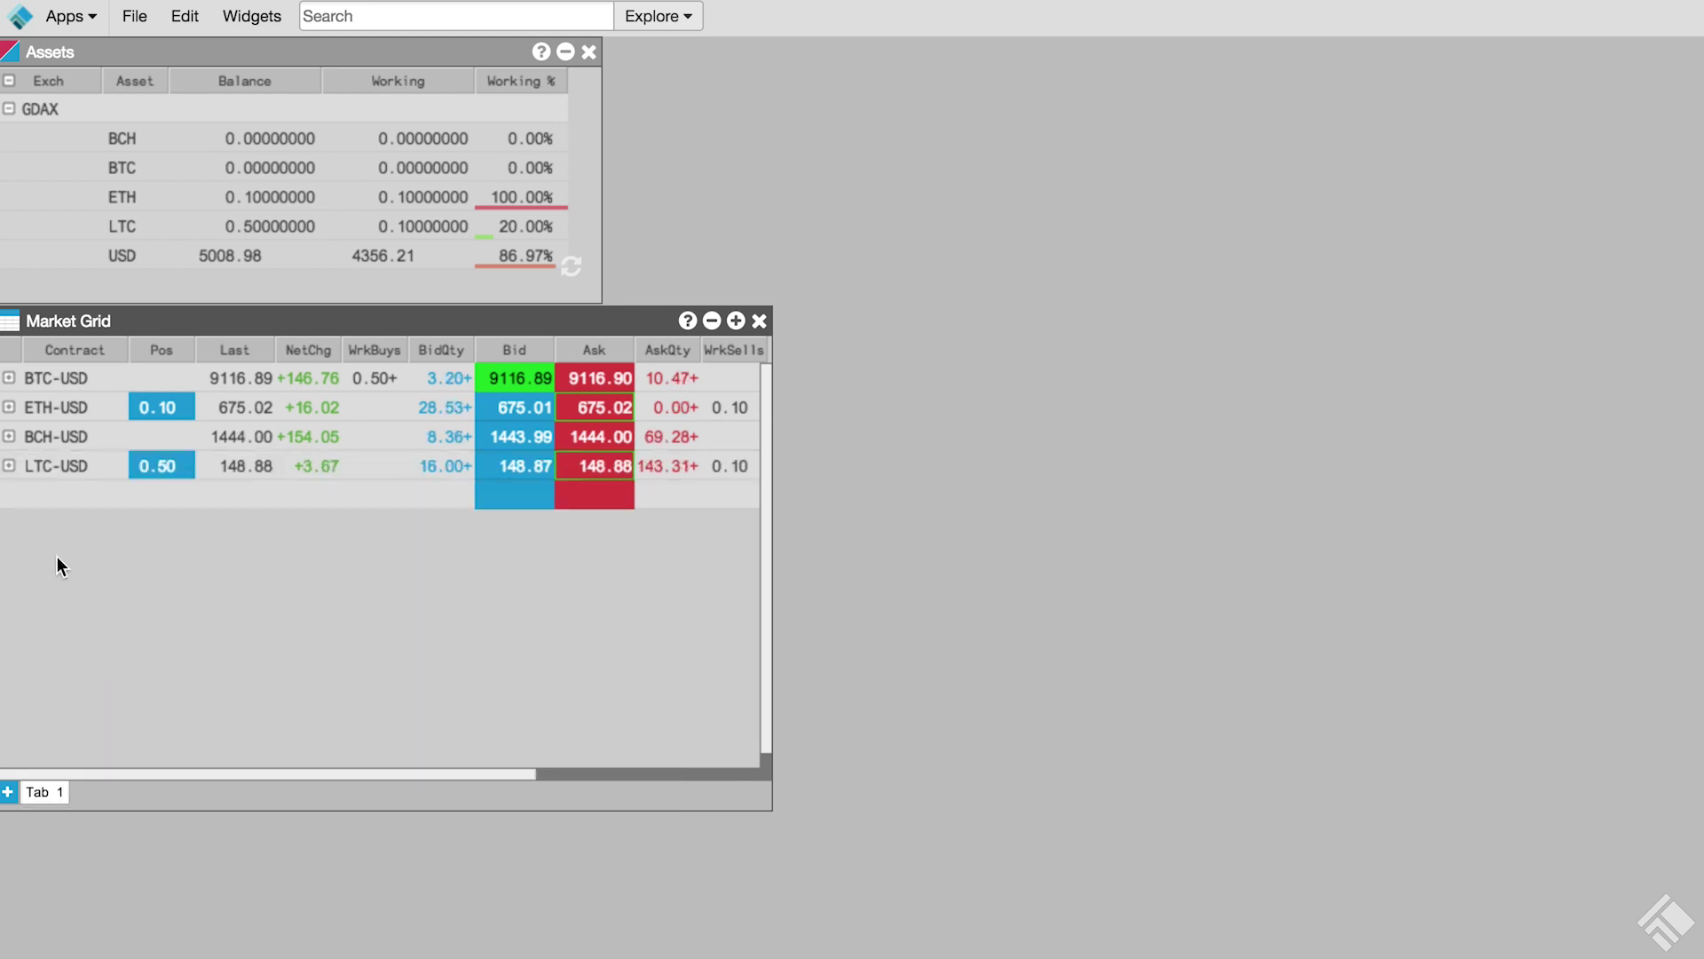
Add ETH-BTC, BCH-BTC and LTC-BTC rows to the Market Grid
left_click(61, 498)
type("eth")
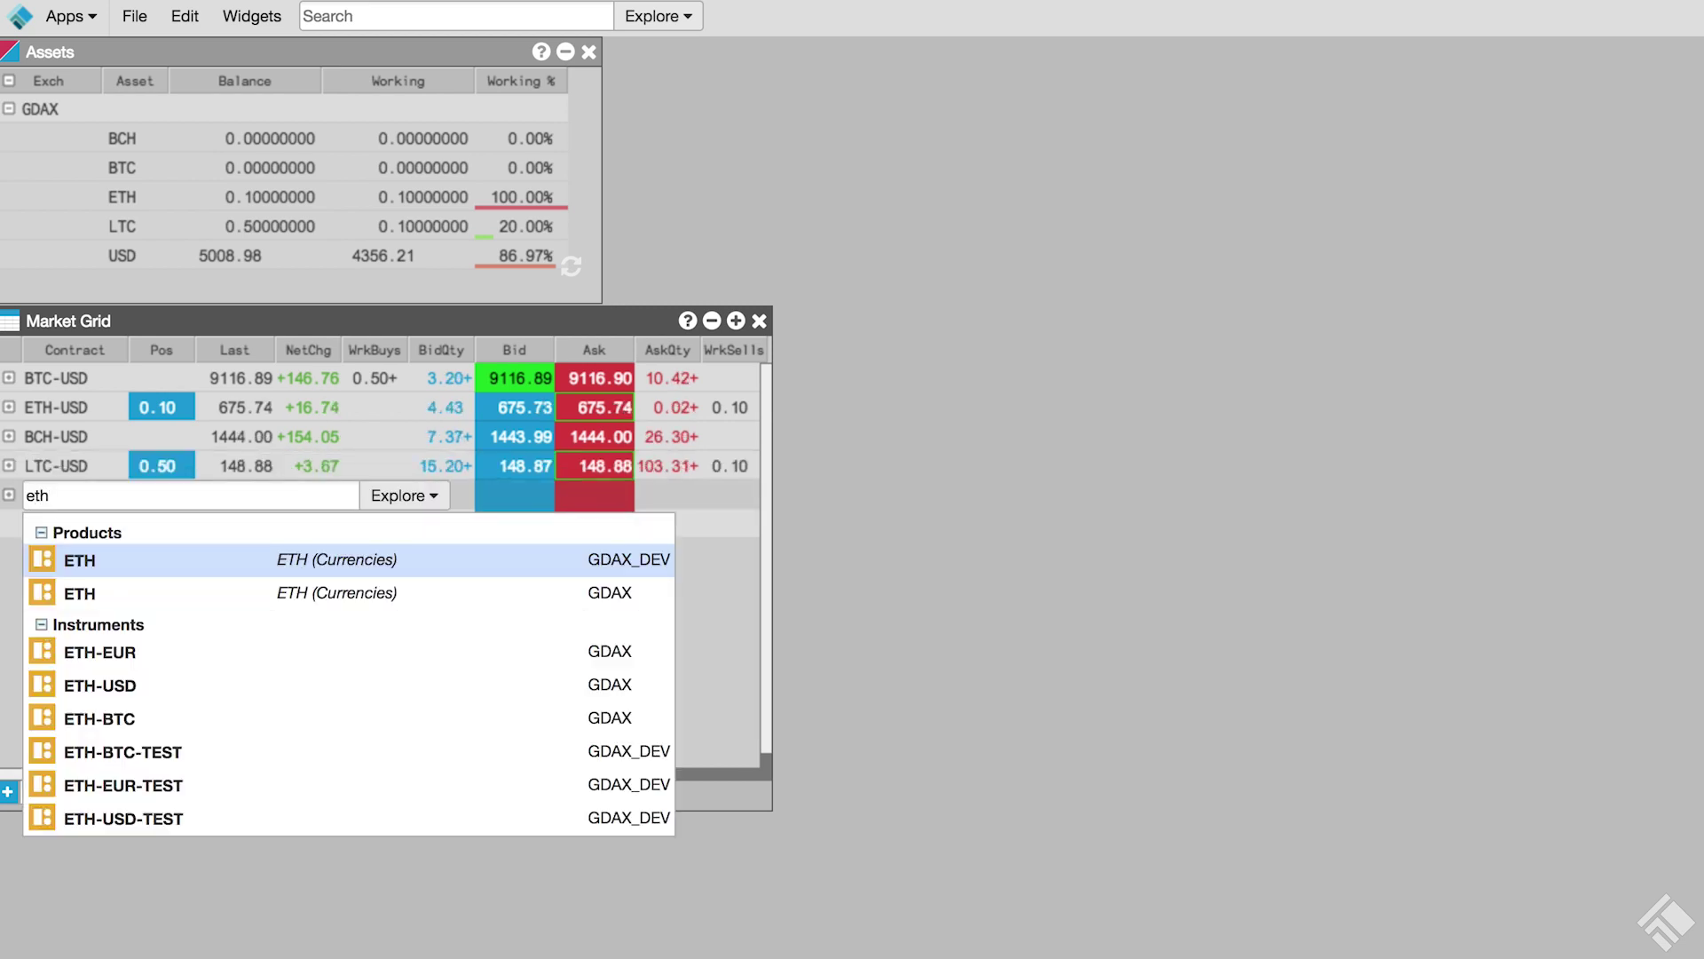
left_click(122, 712)
left_click(47, 524)
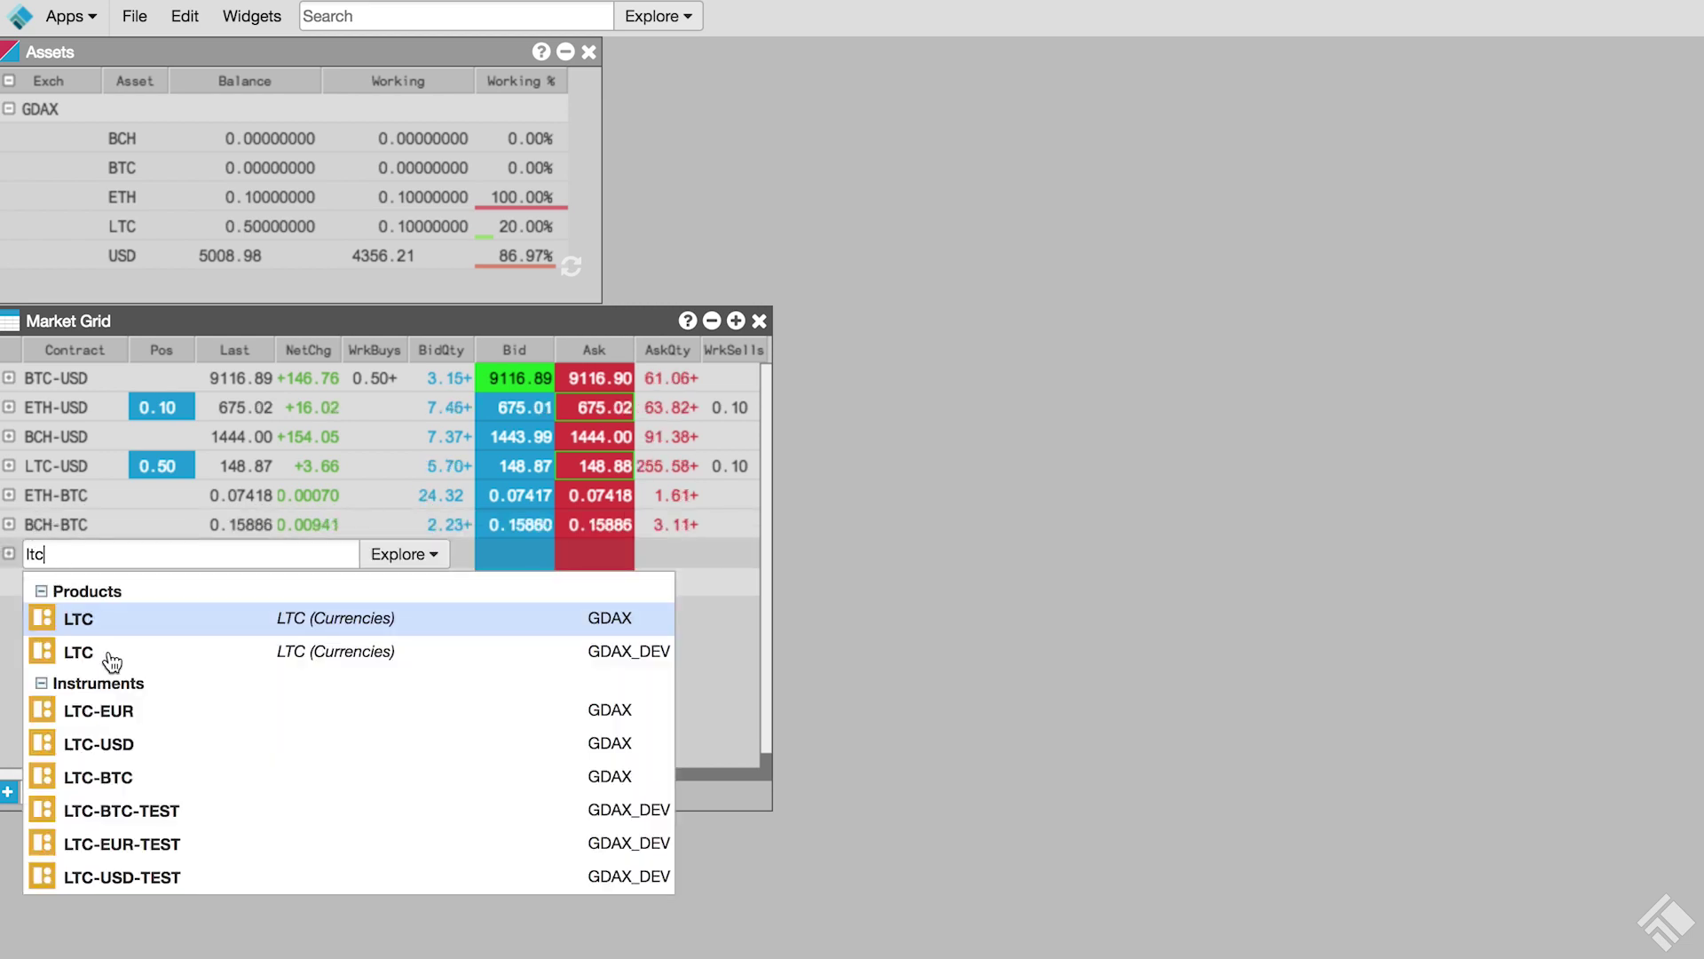
left_click(141, 774)
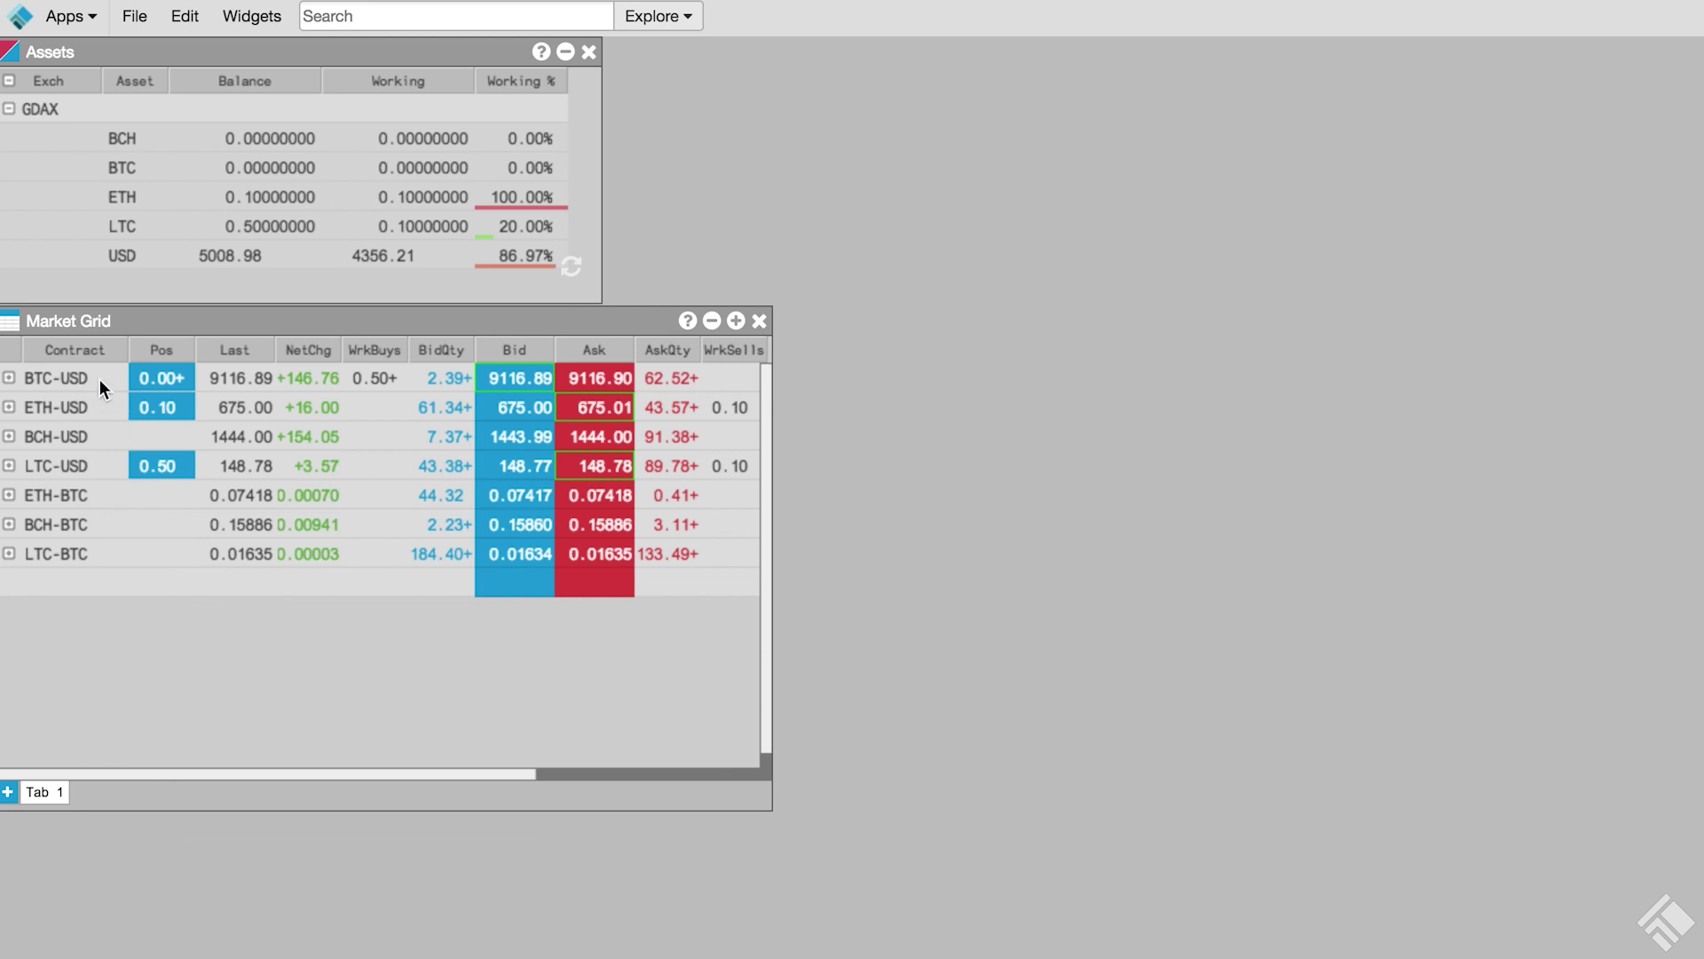
right_click(94, 375)
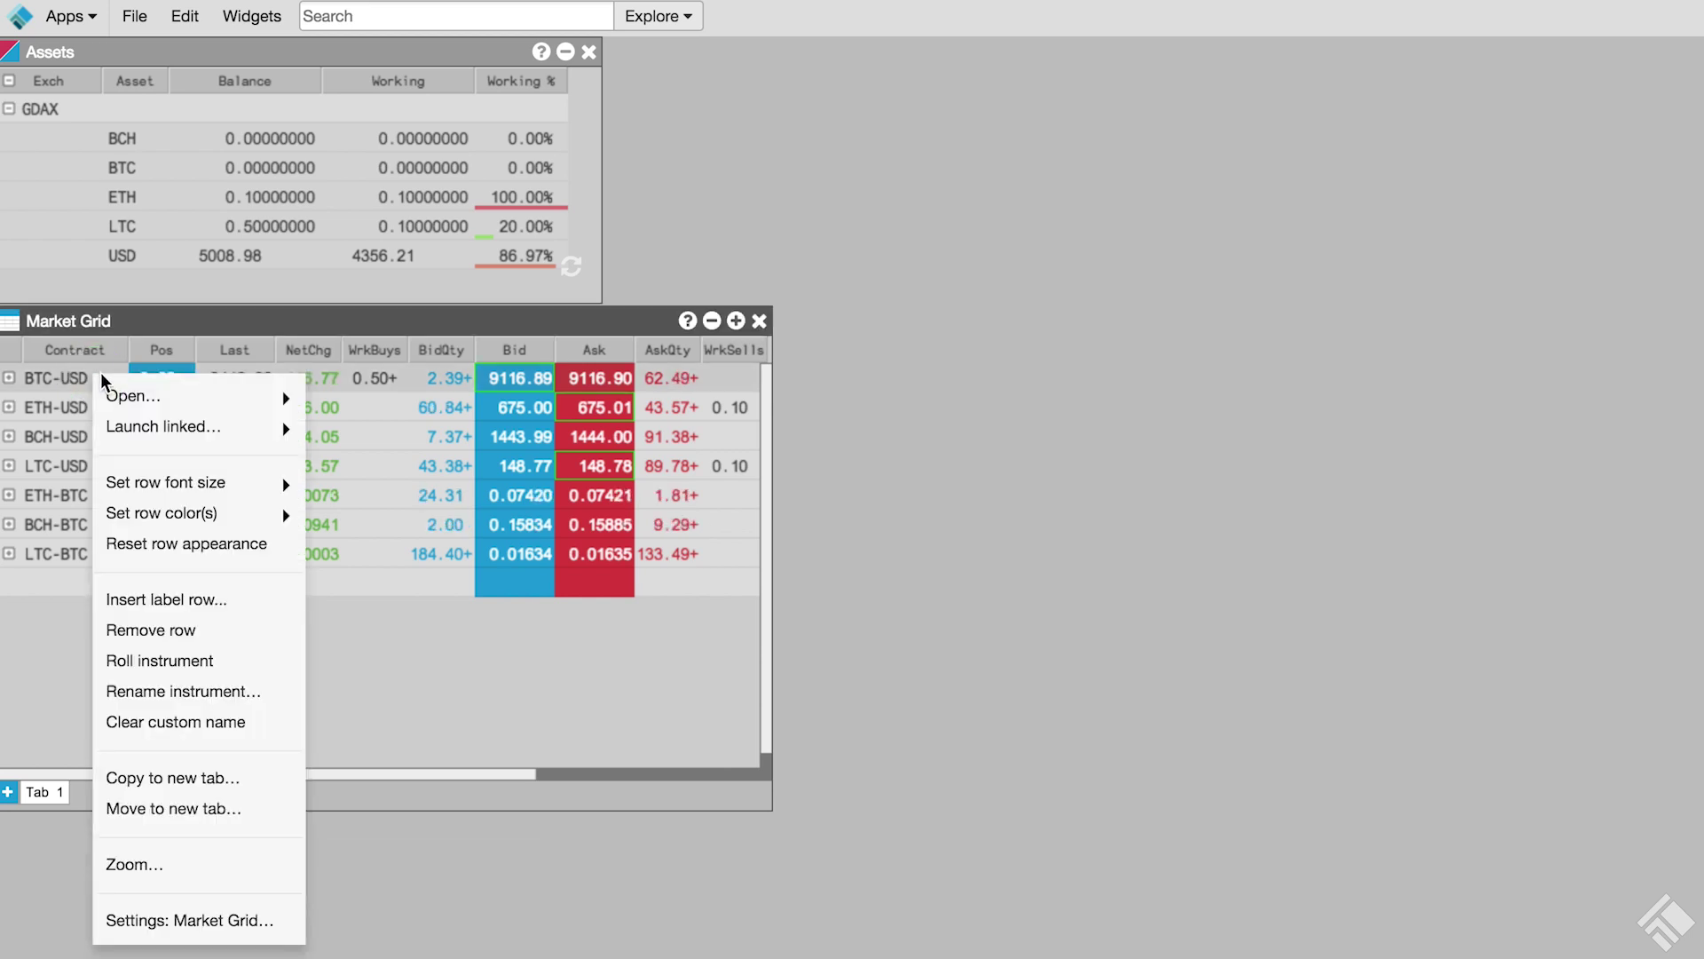
Insert 'USD Pairs' and 'BTC Pairs' label rows above BTC-USD and ETH-BTC
left_click(179, 602)
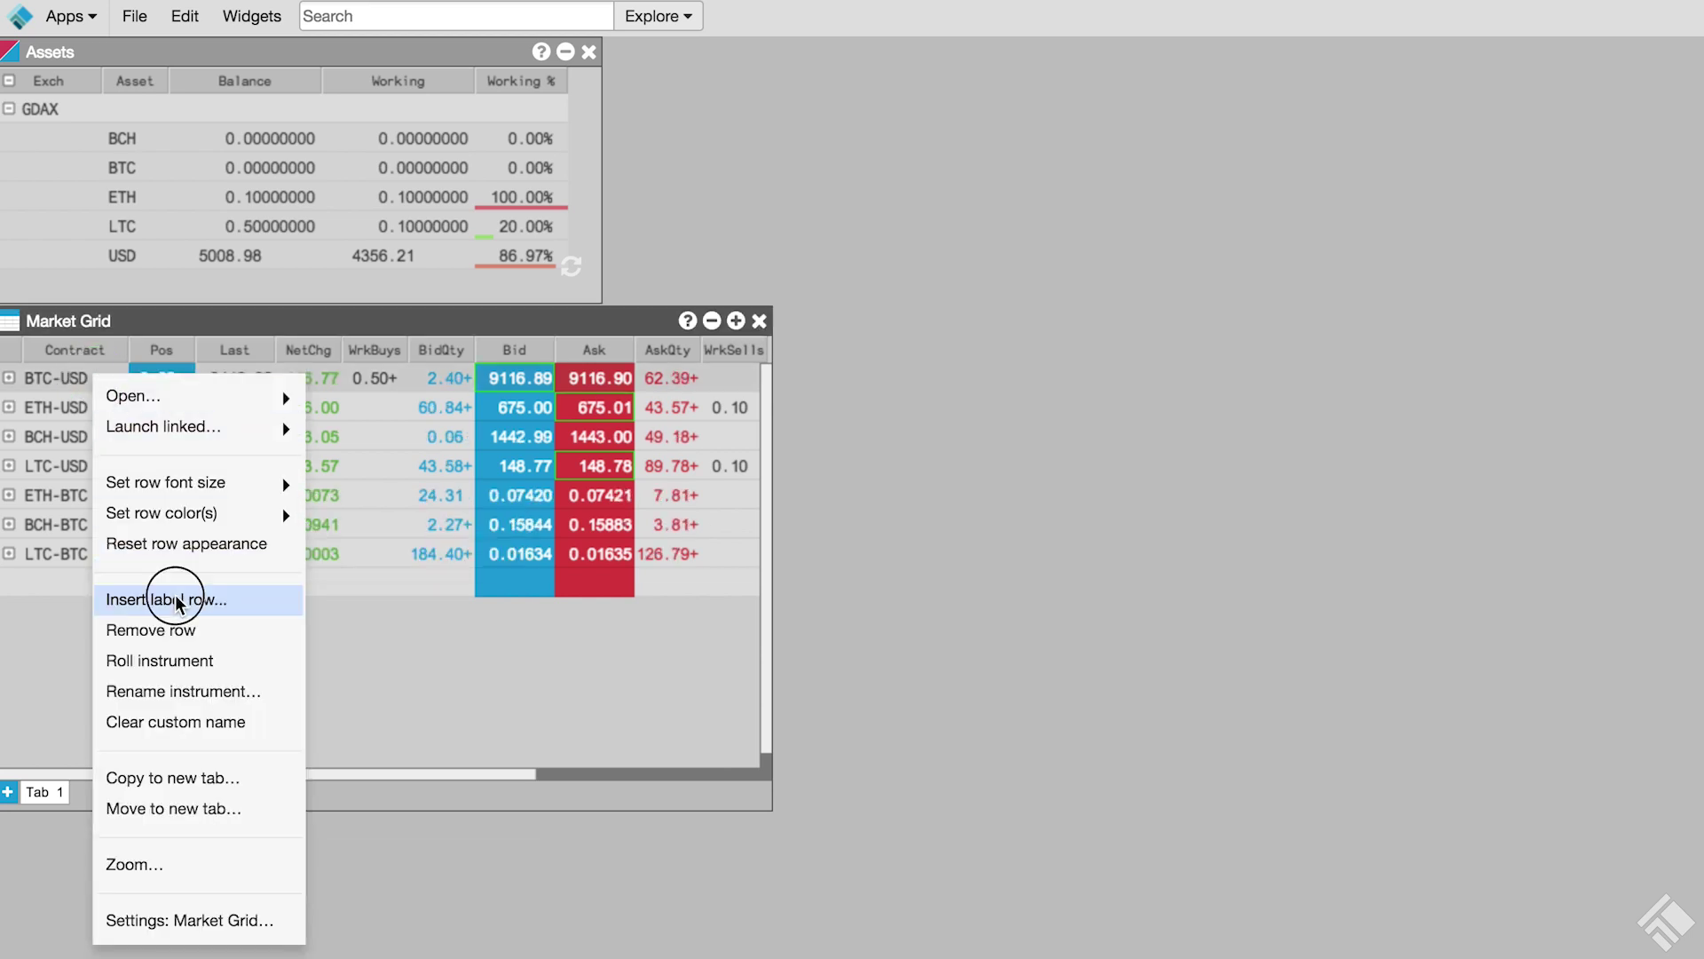
type("USD")
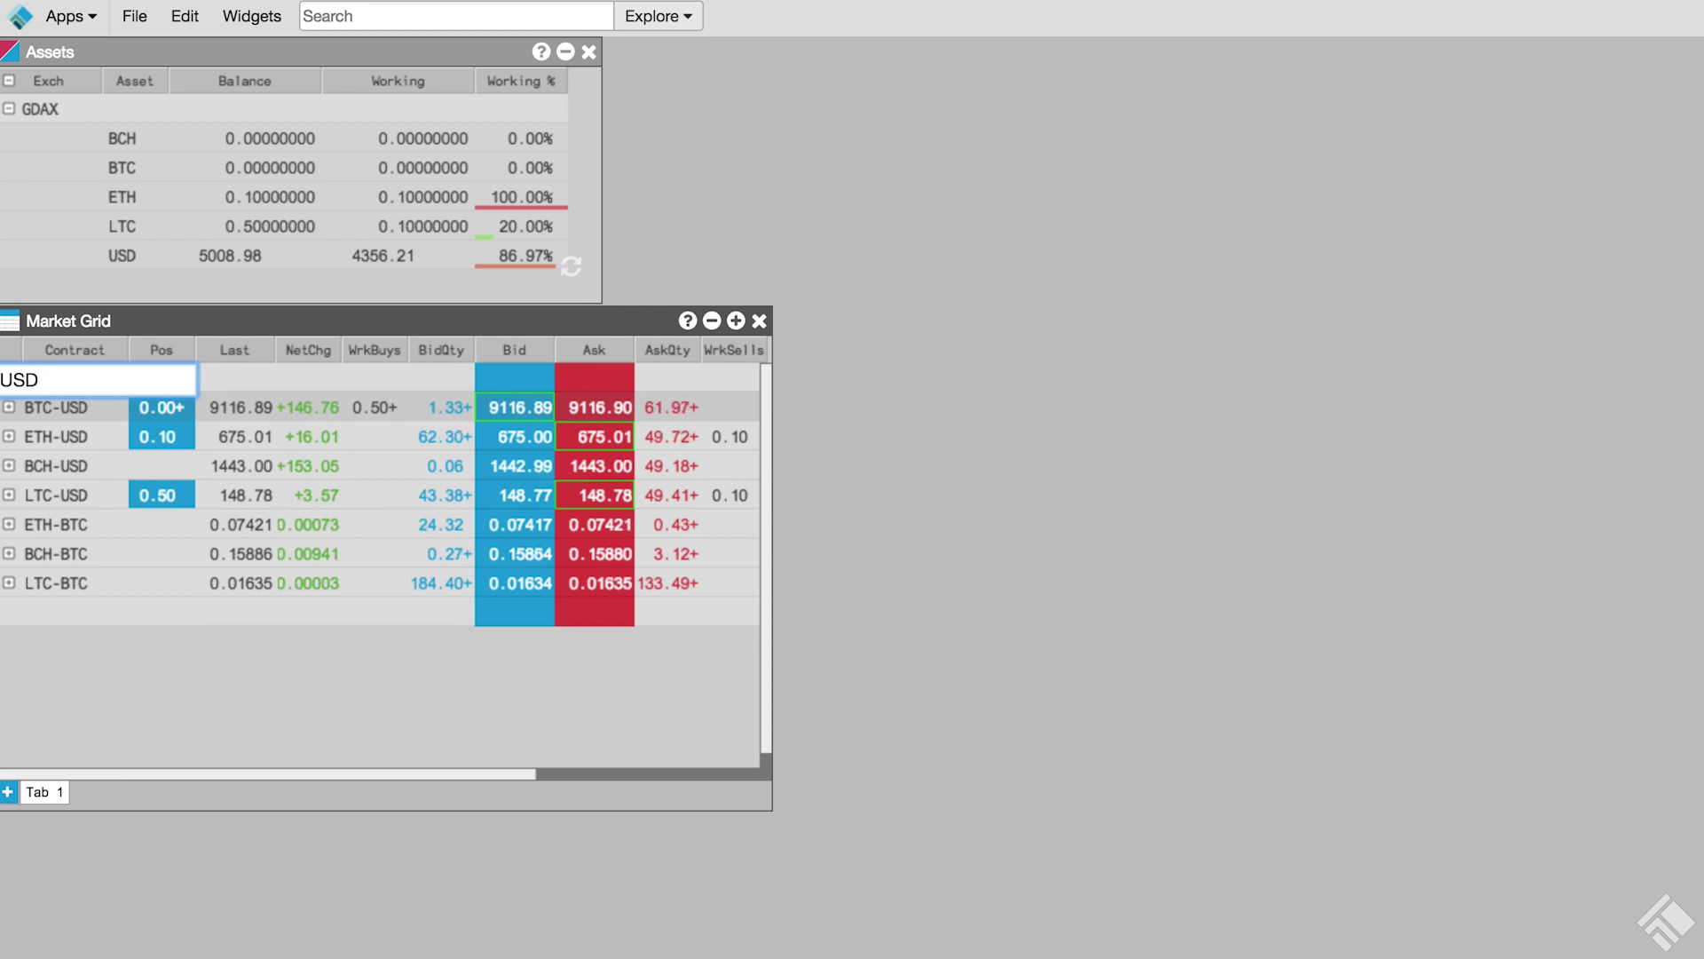
type(" Pairs")
key("Return")
right_click(59, 520)
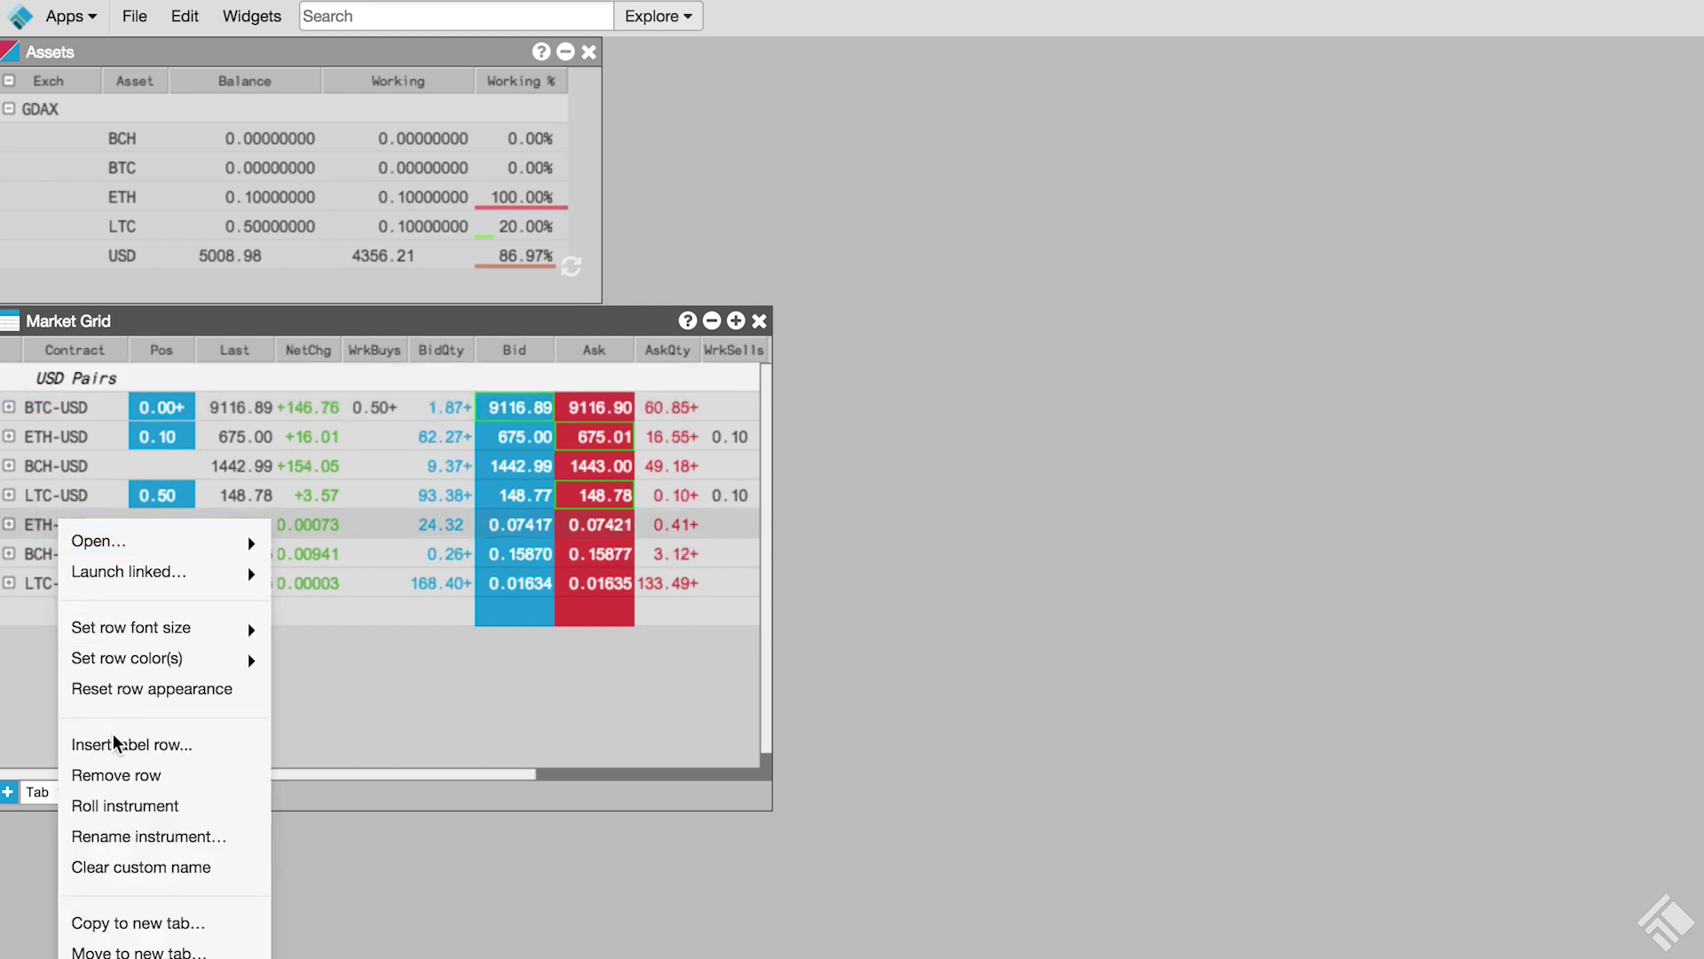
left_click(113, 744)
type("BTC Pairs")
key("Return")
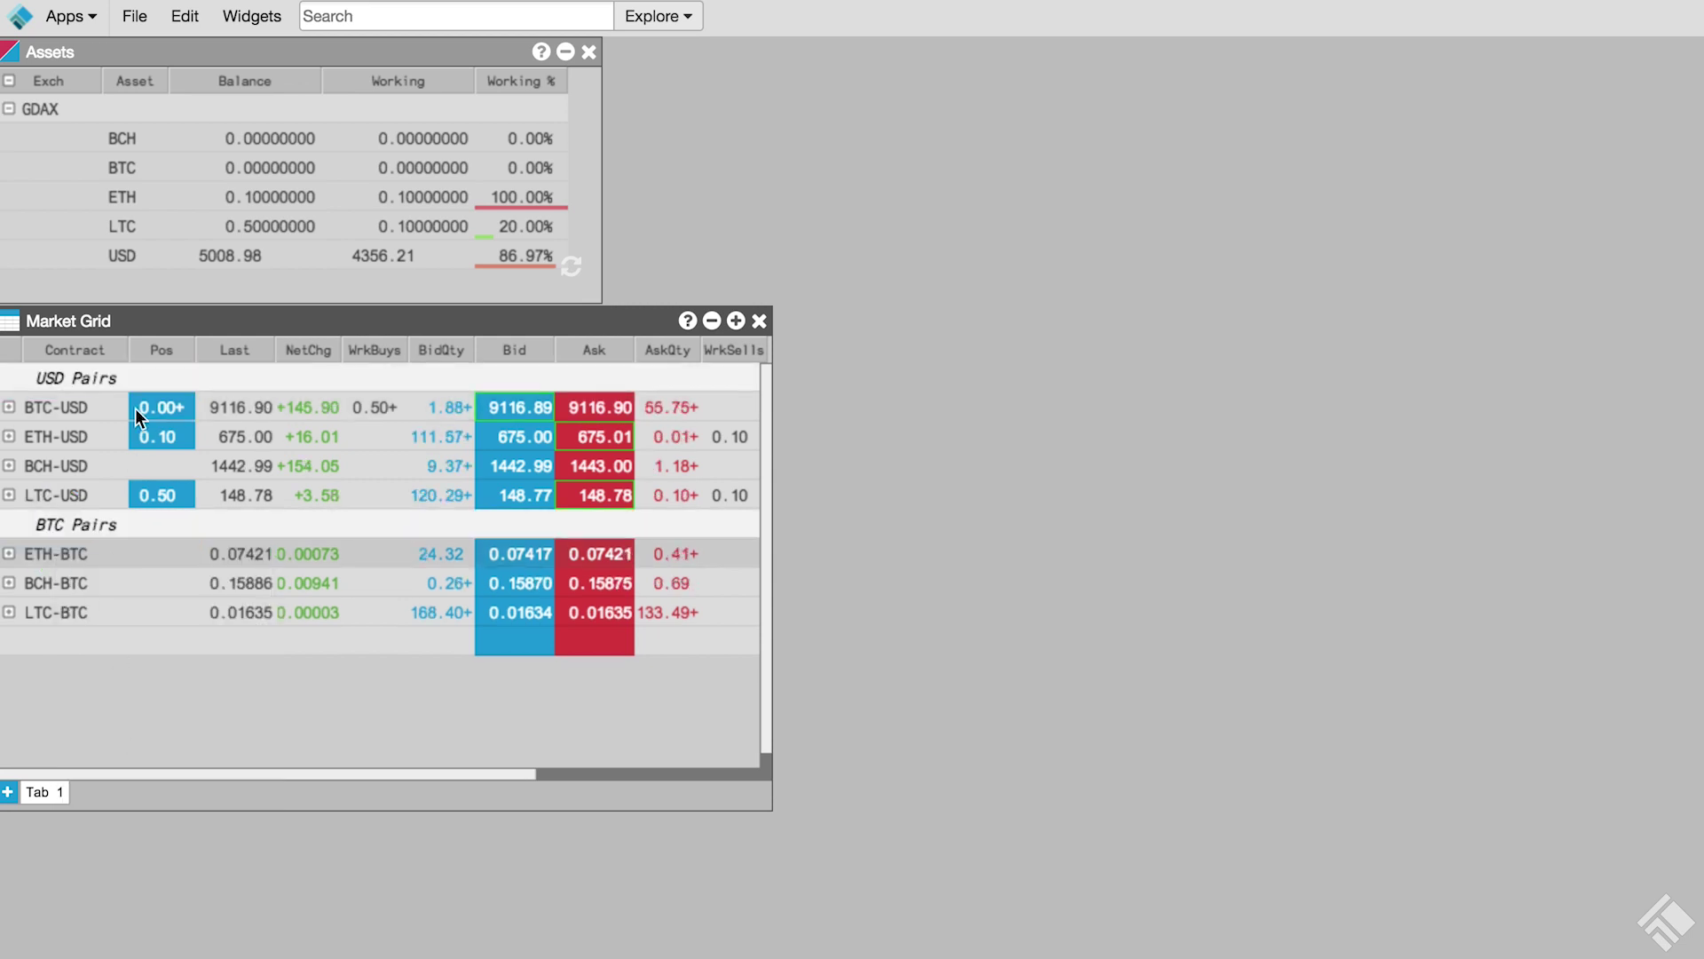
Colour the USD Pairs label row green and the BTC Pairs label row gold
right_click(137, 377)
mouse_move(332, 458)
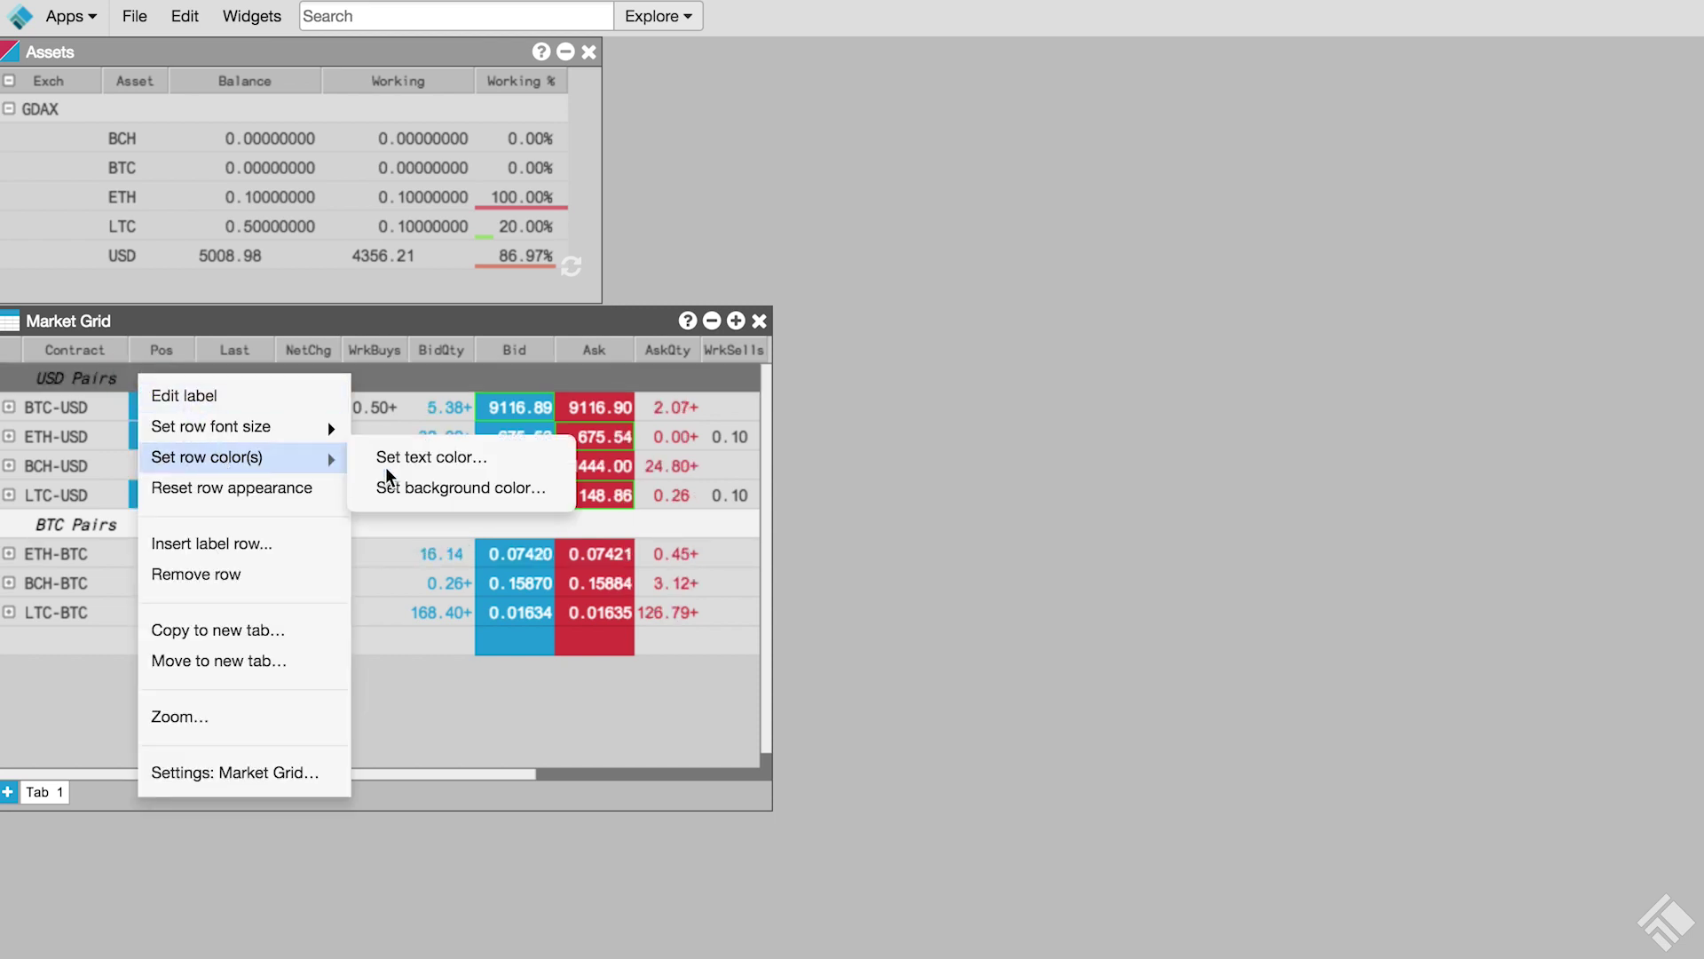
left_click(440, 486)
left_click(236, 562)
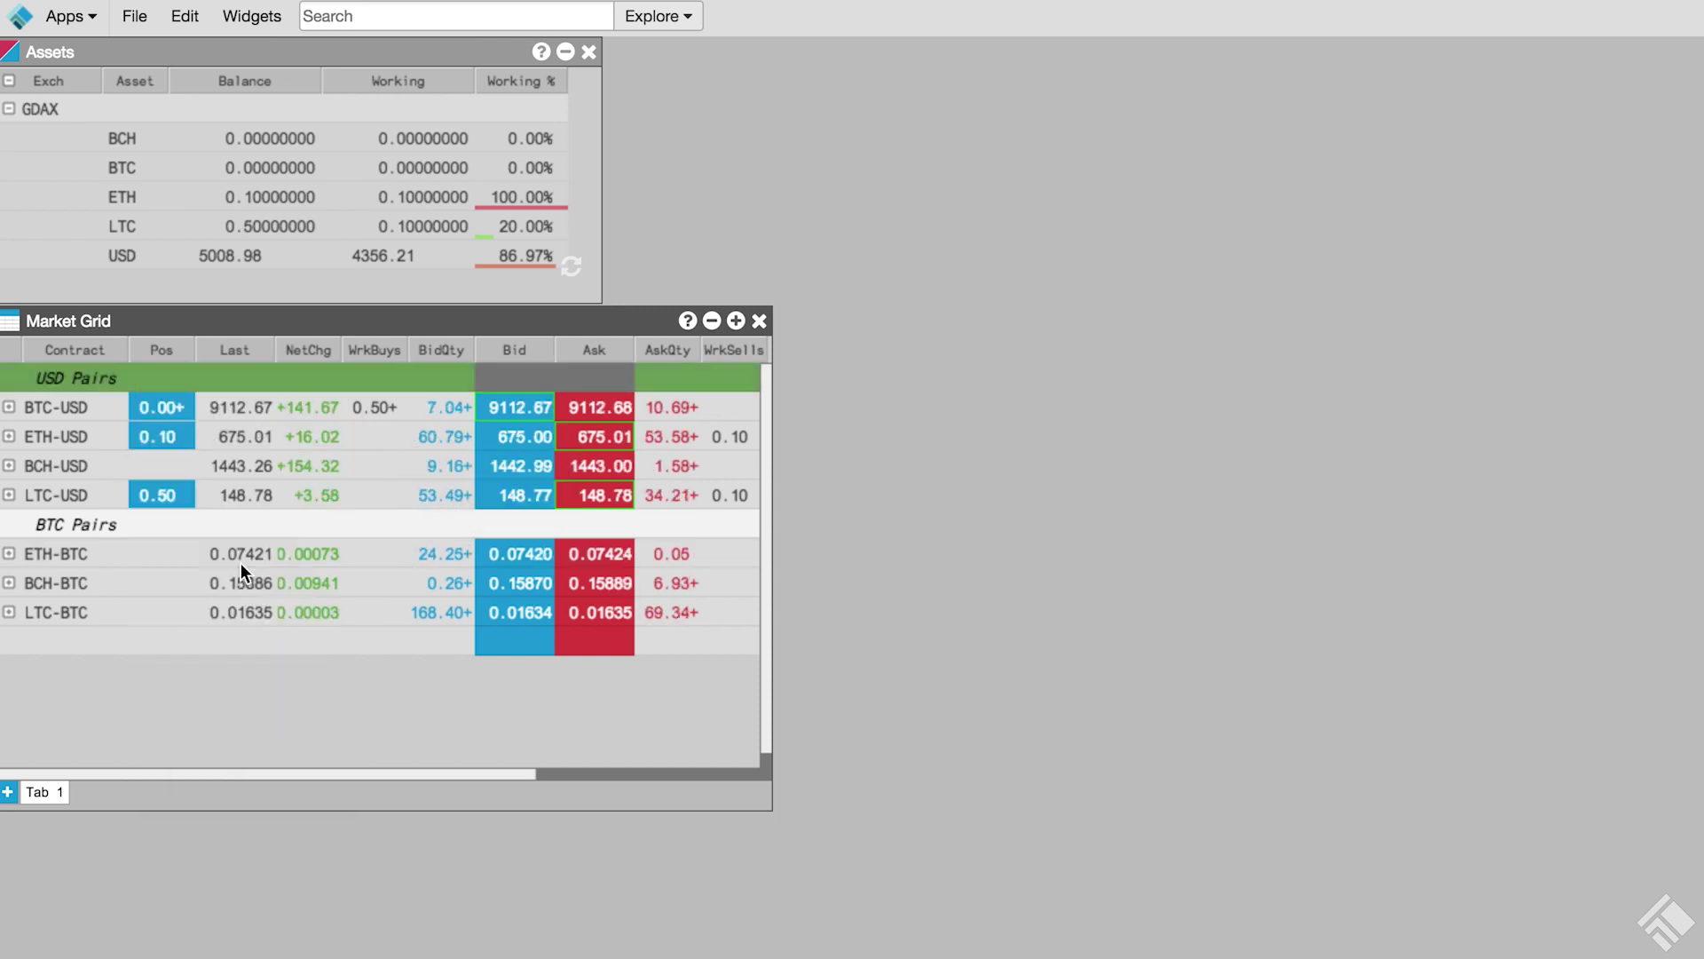
right_click(142, 522)
mouse_move(249, 605)
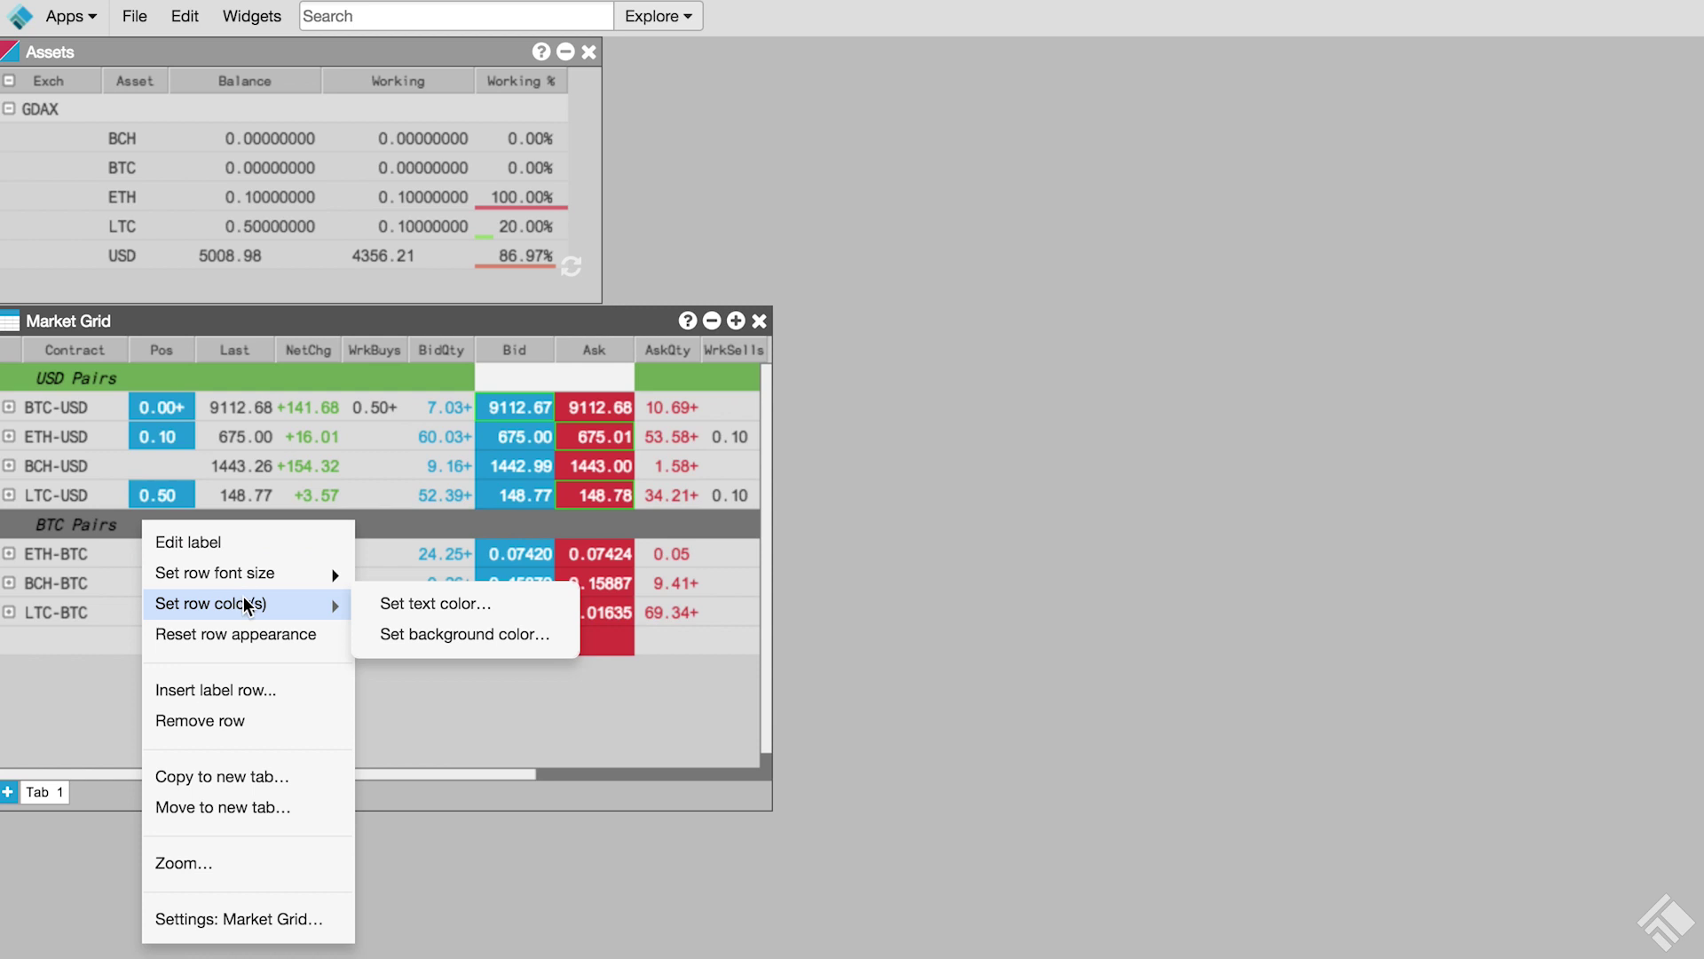
left_click(448, 634)
left_click(208, 710)
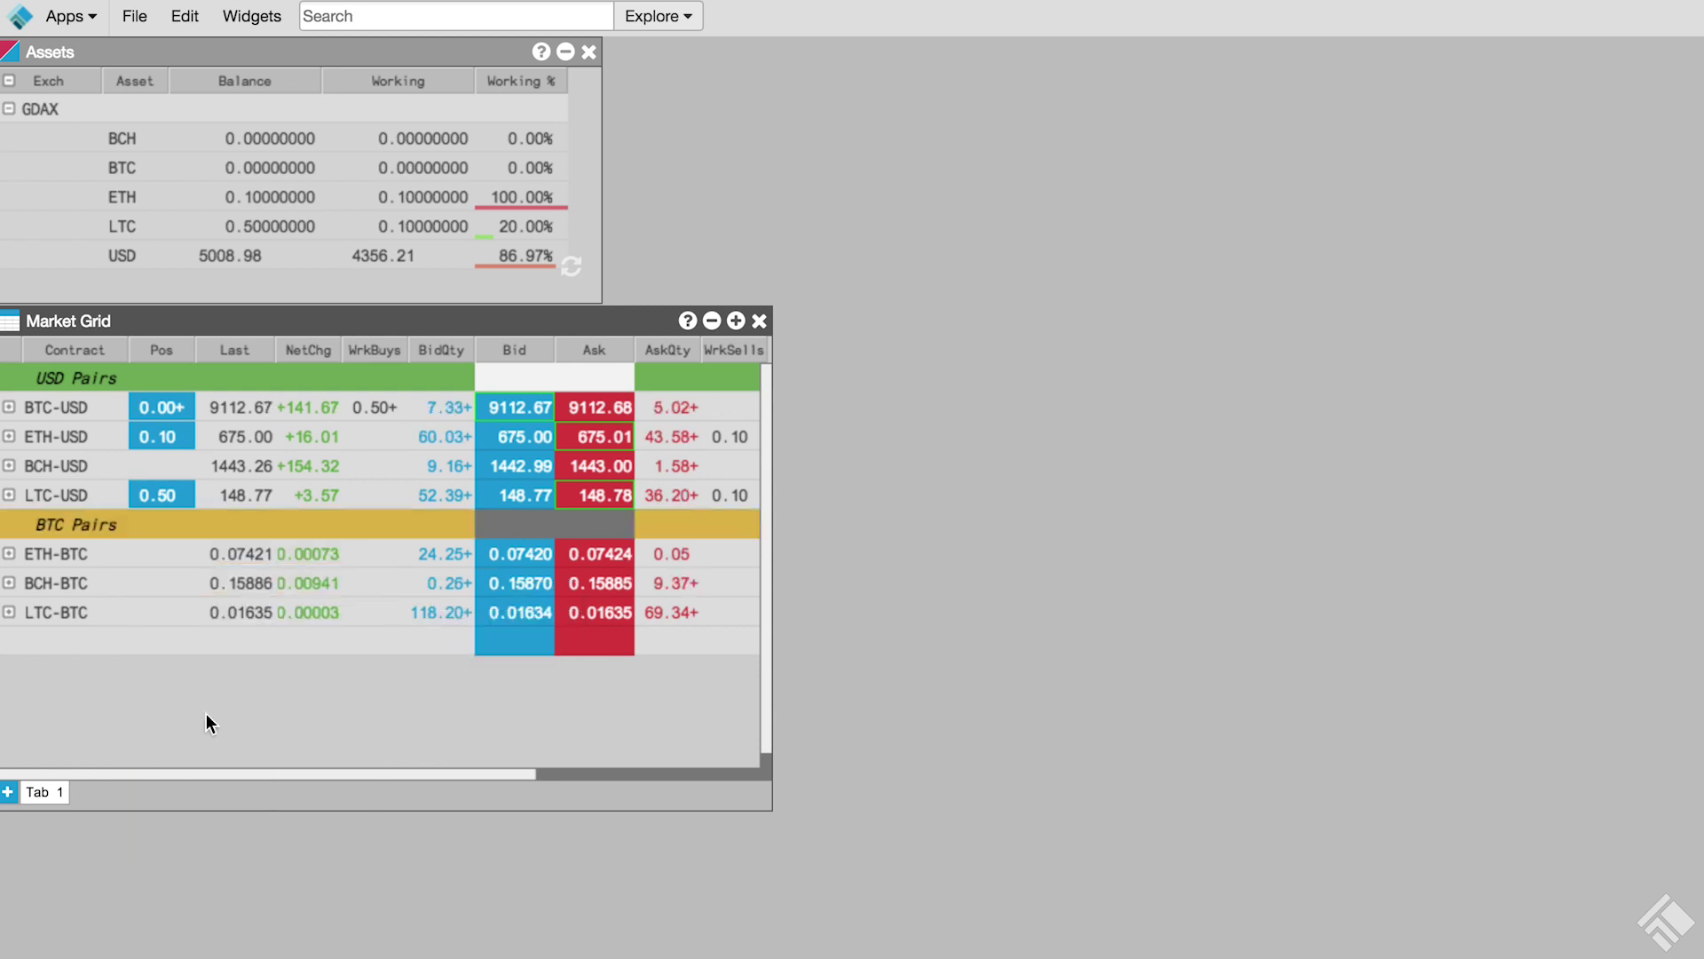
Make the Market Grid shorter and wider to show more columns
left_click_drag(775, 791, 780, 707)
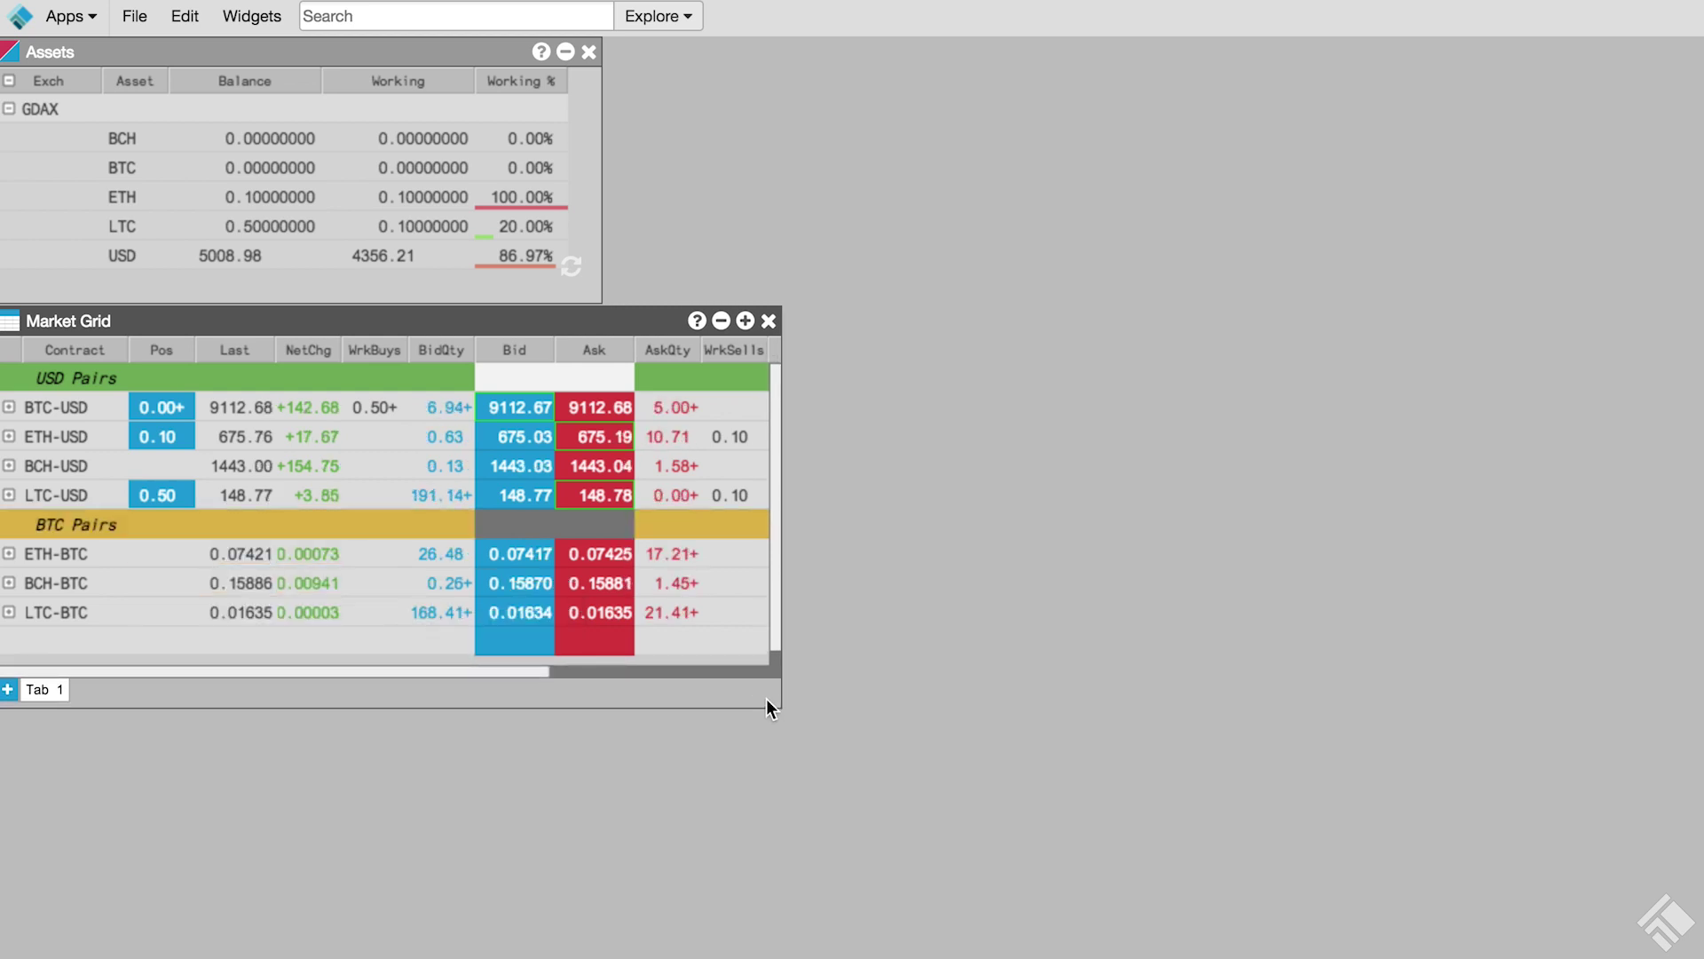
left_click_drag(779, 567, 1018, 573)
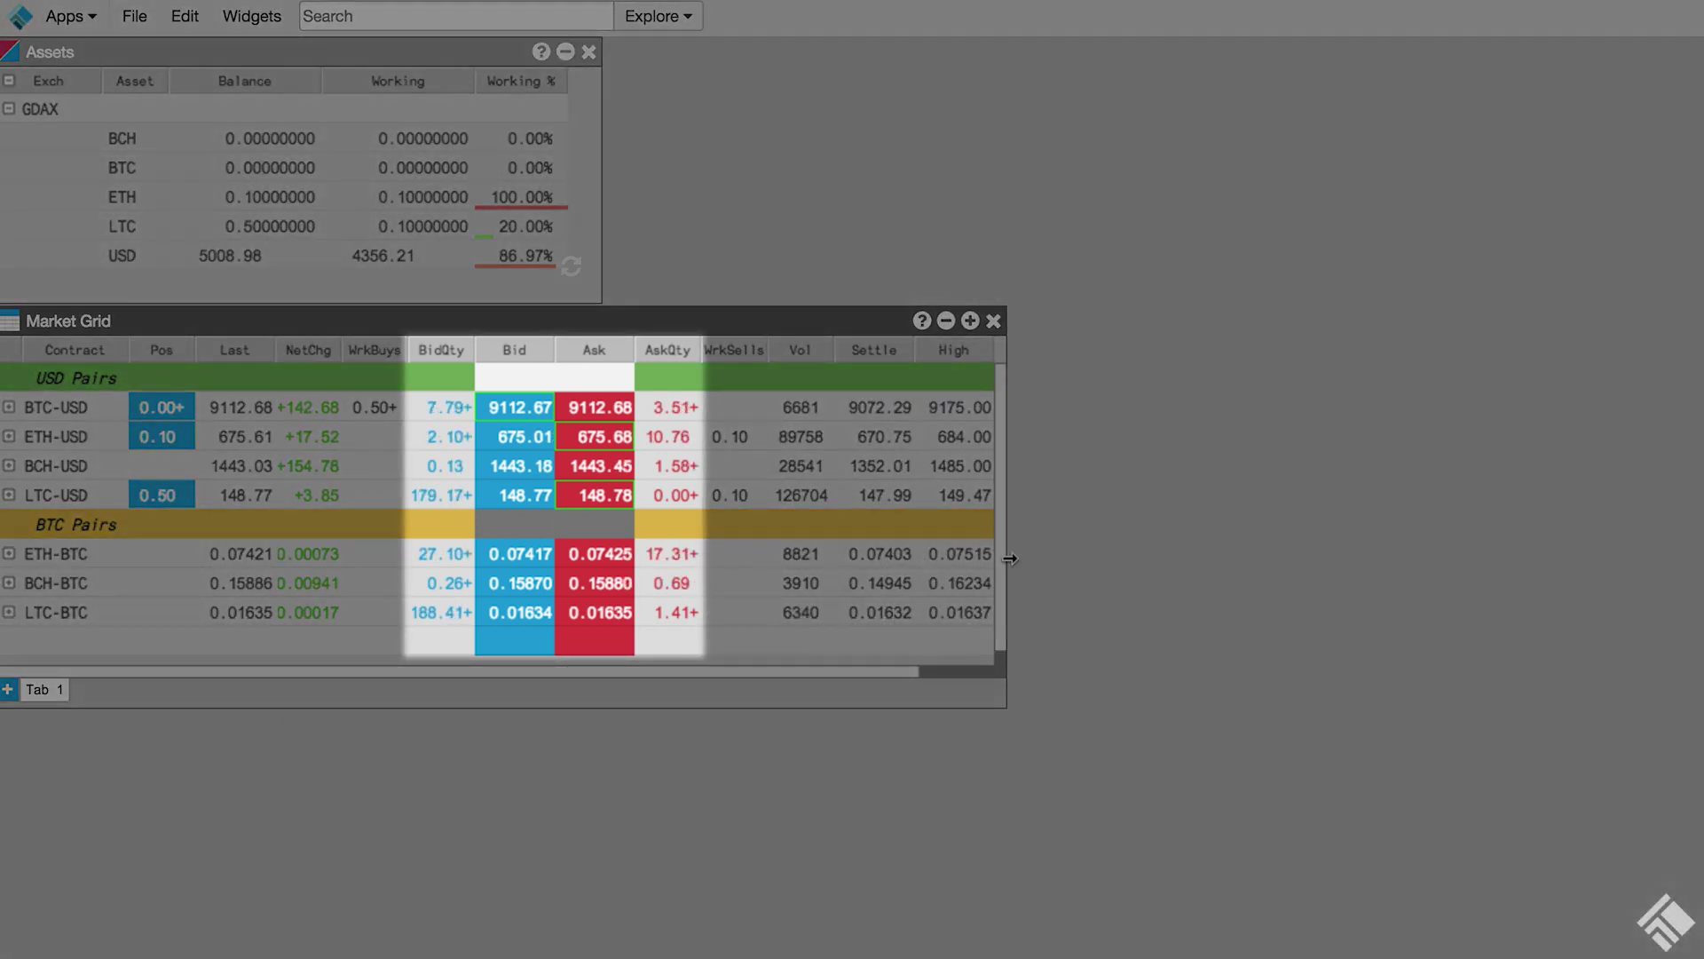
left_click(1010, 557)
Widen the grid to show Low, then sell 0.1 LTC-USD at a limit of 148.92
left_click_drag(1010, 558, 1089, 565)
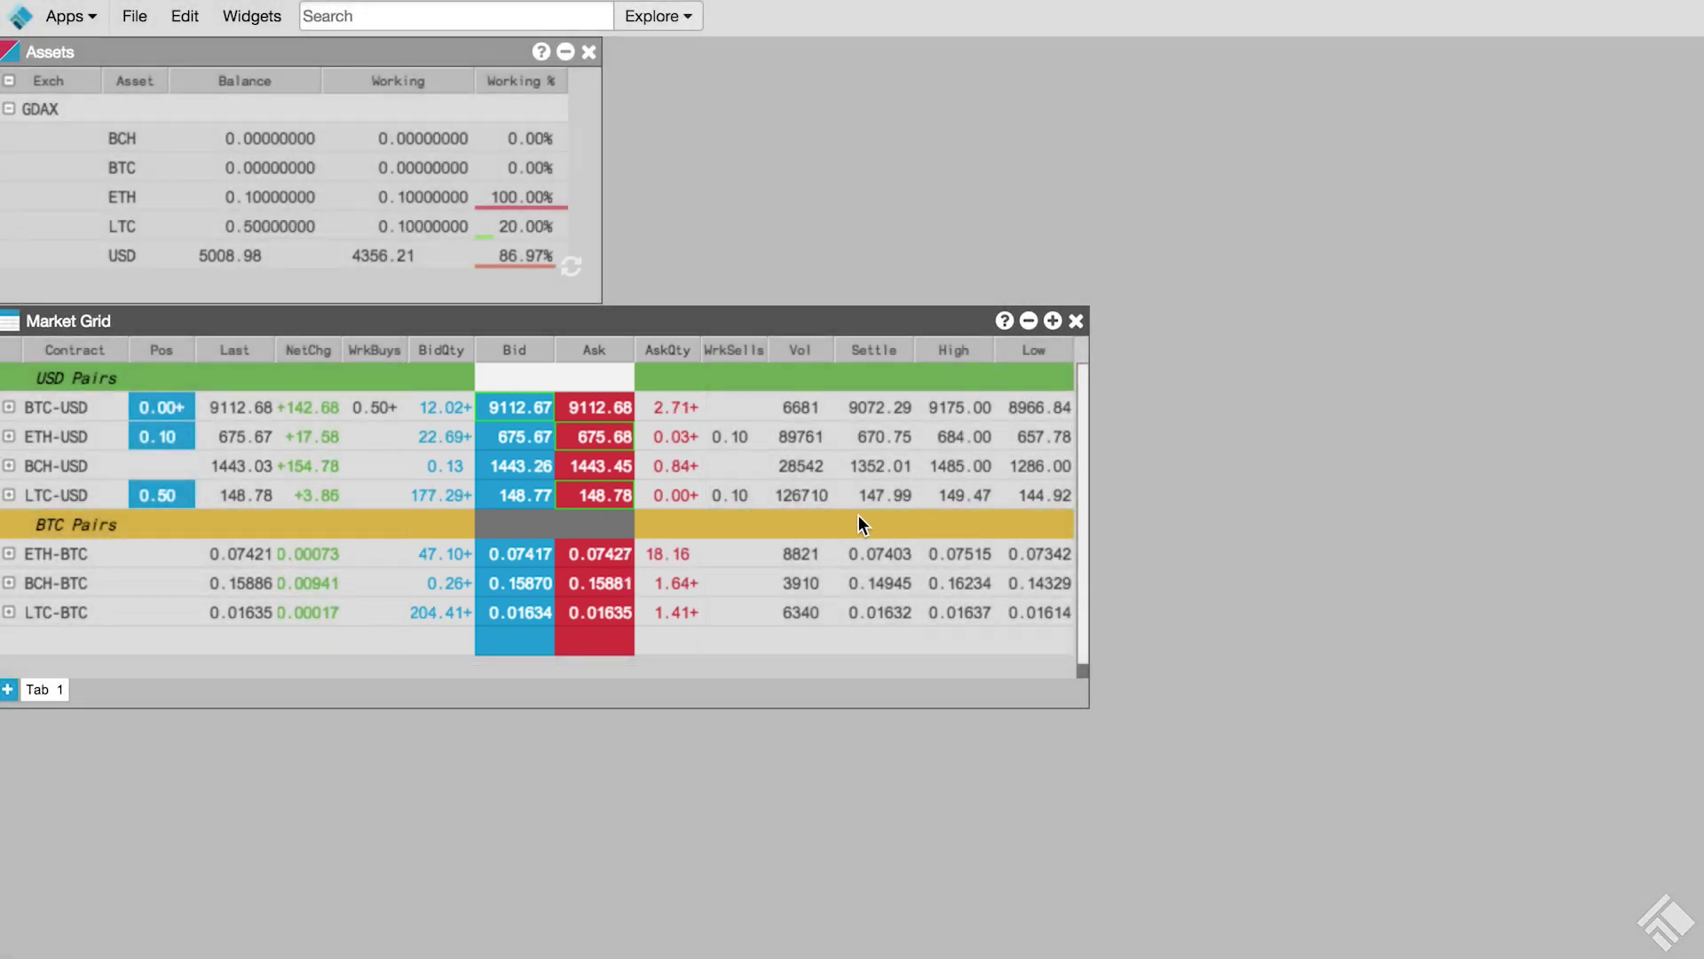
left_click(732, 495)
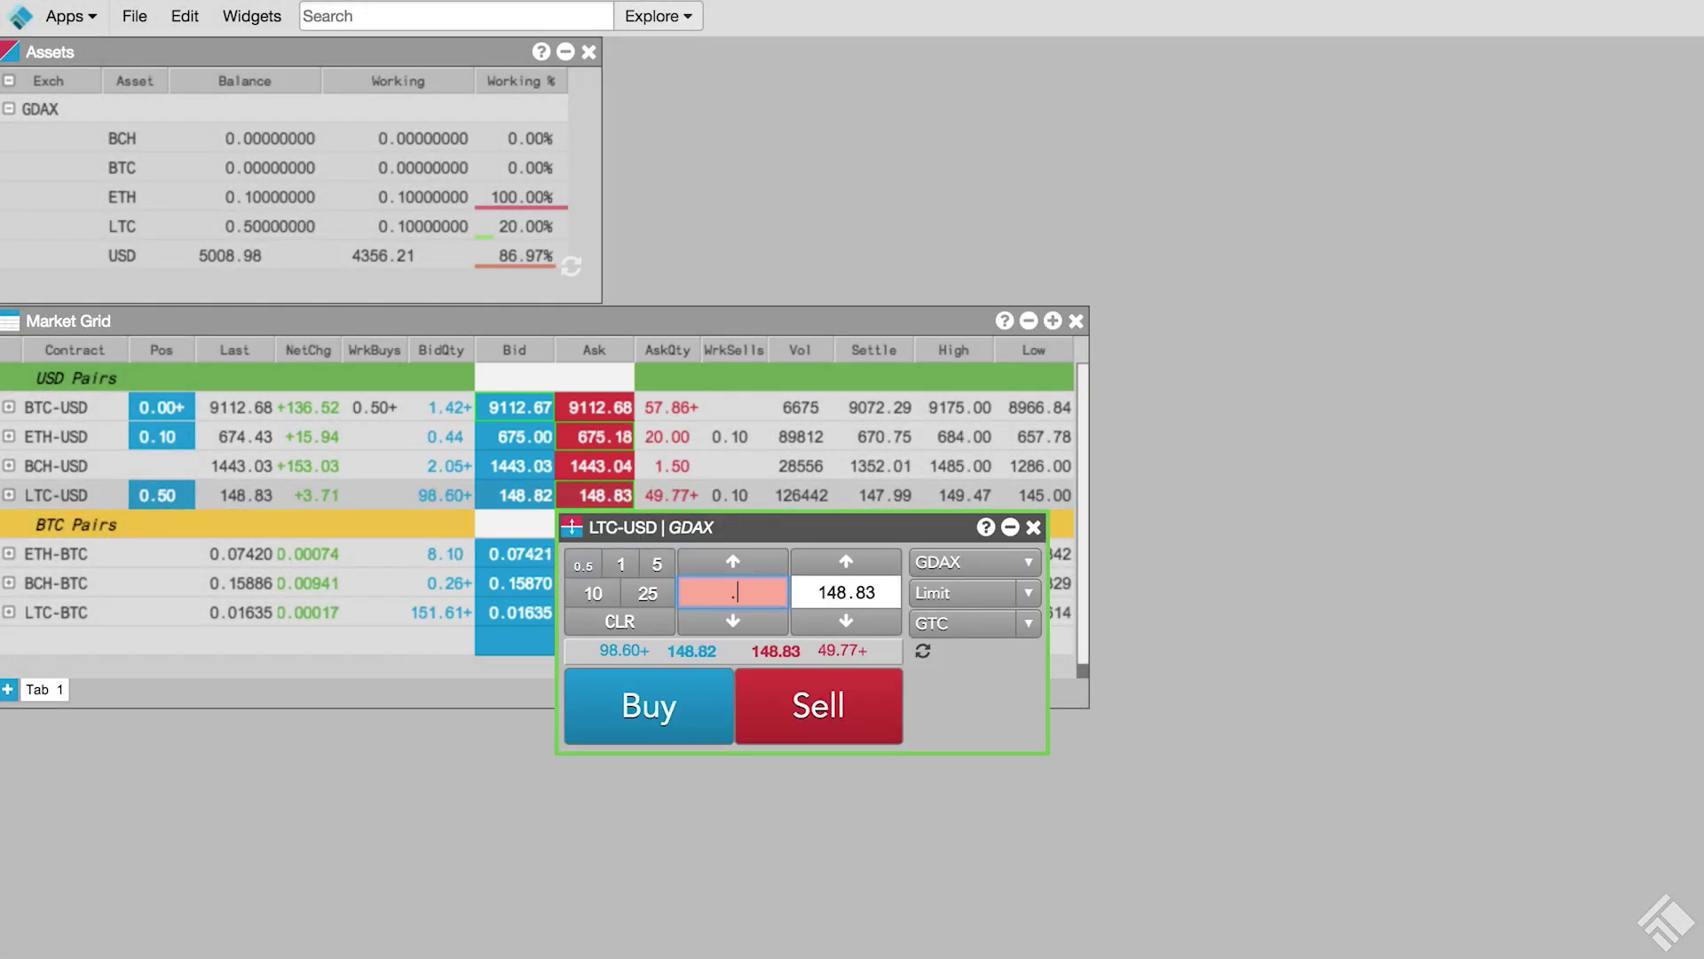
type(".1")
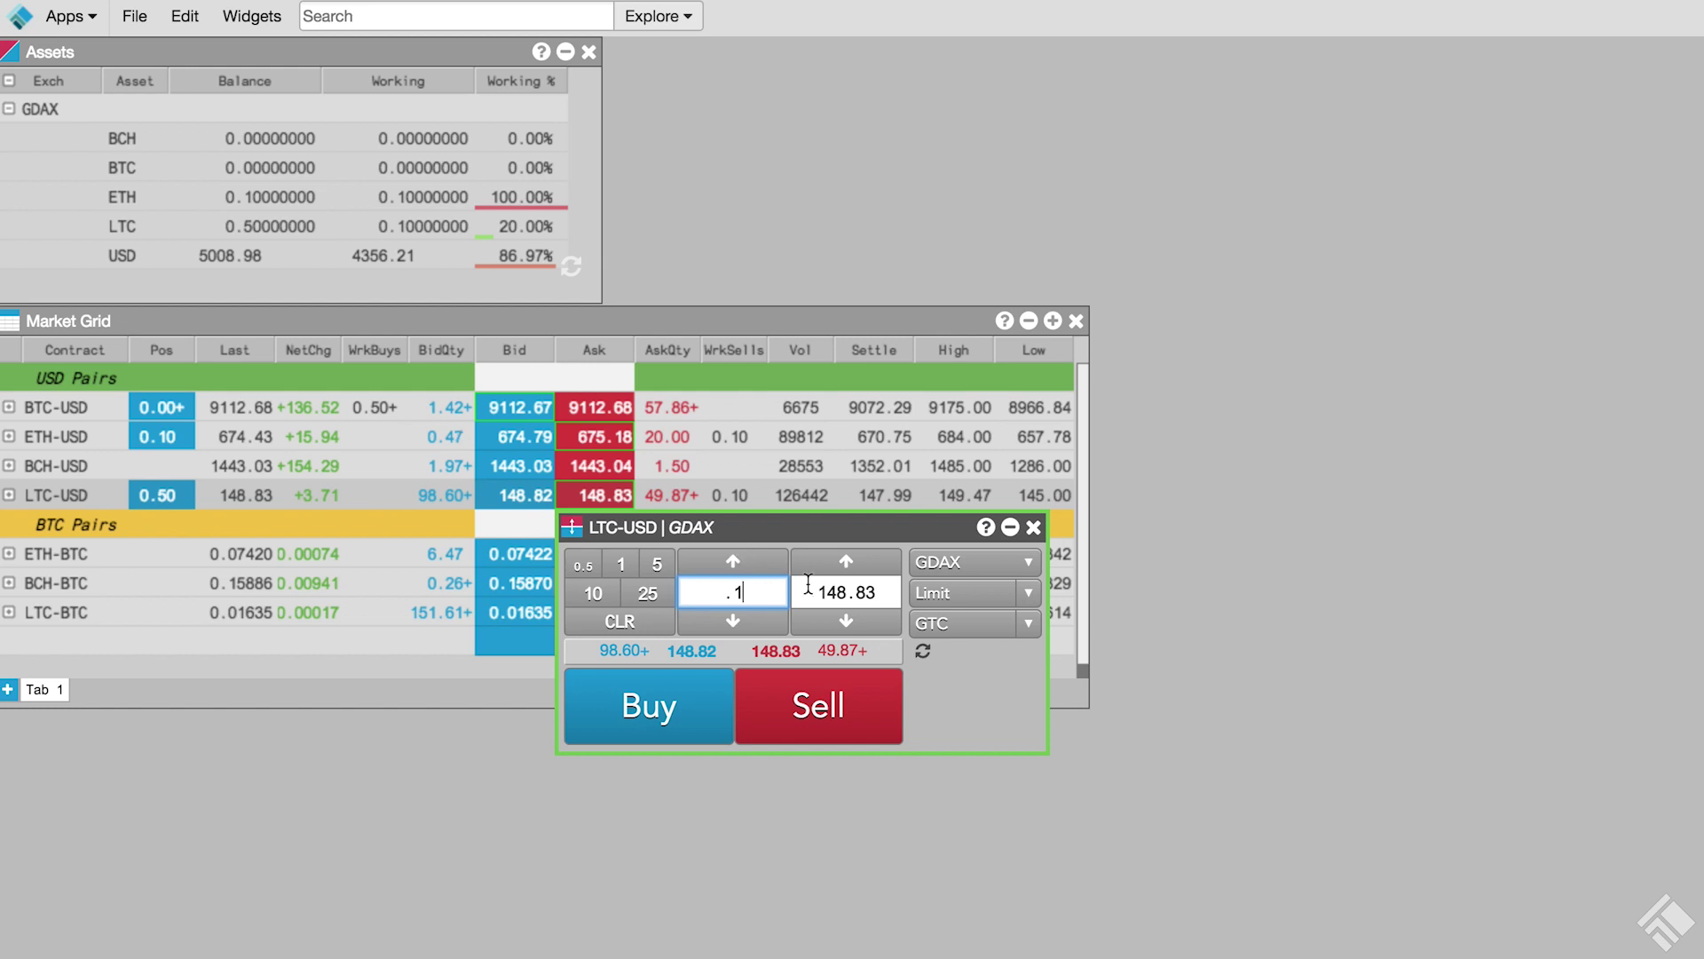
left_click(846, 563)
double_click(848, 564)
double_click(849, 562)
left_click(848, 562)
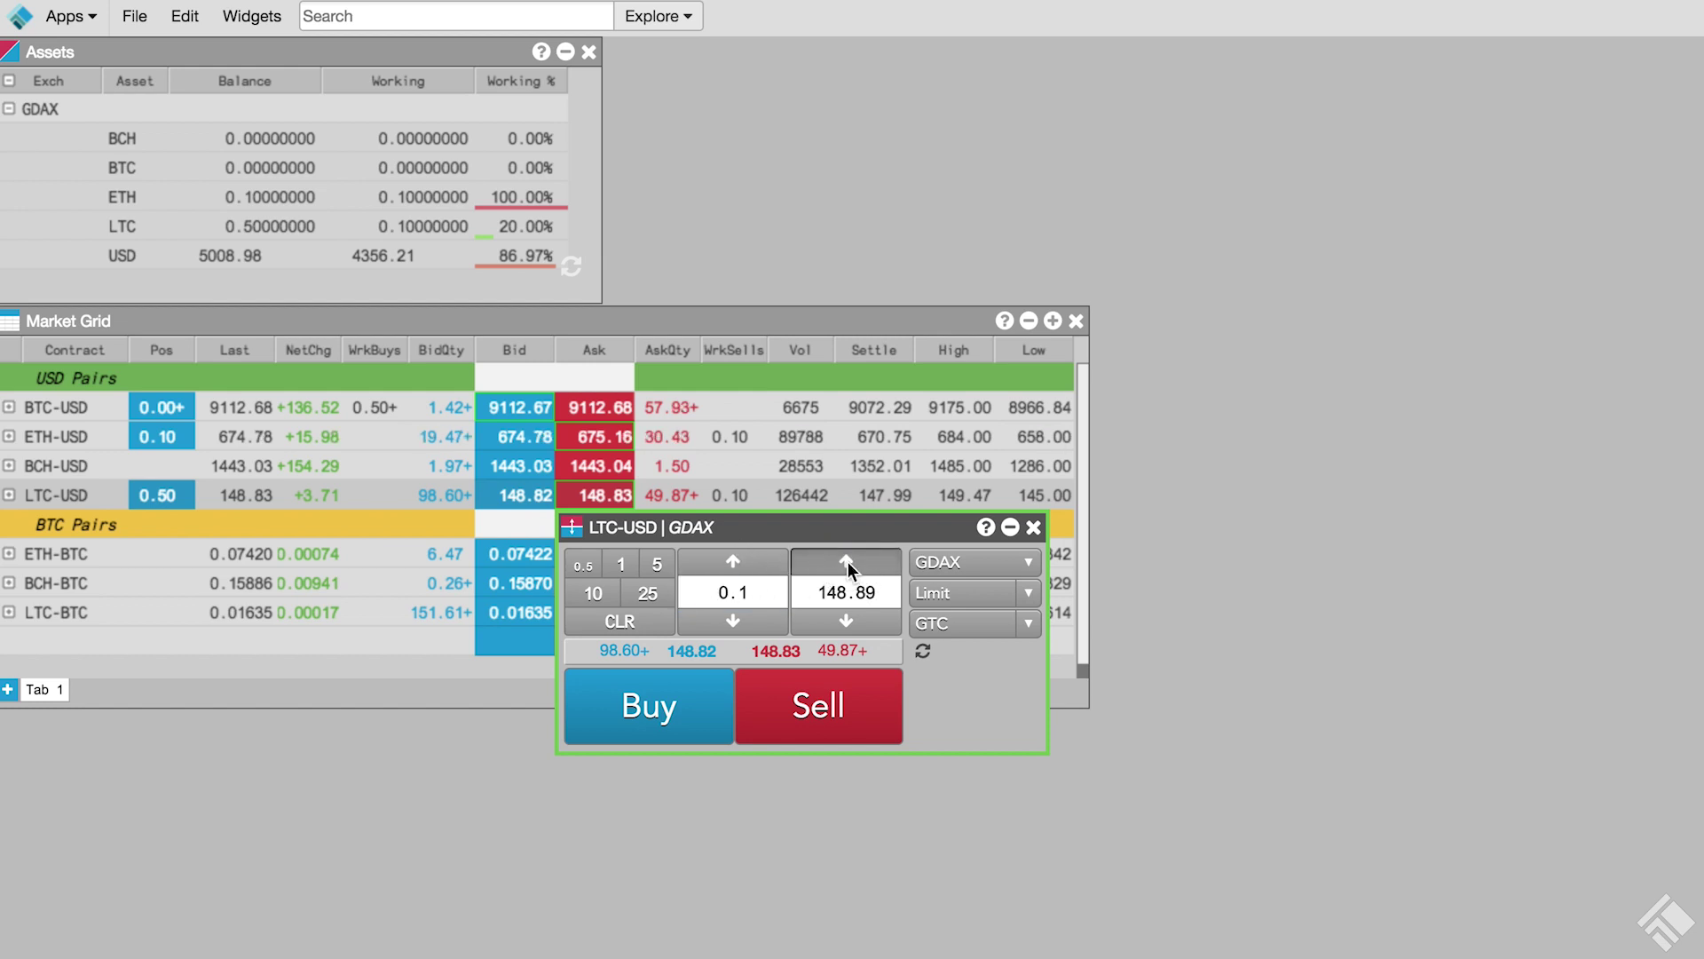
double_click(848, 562)
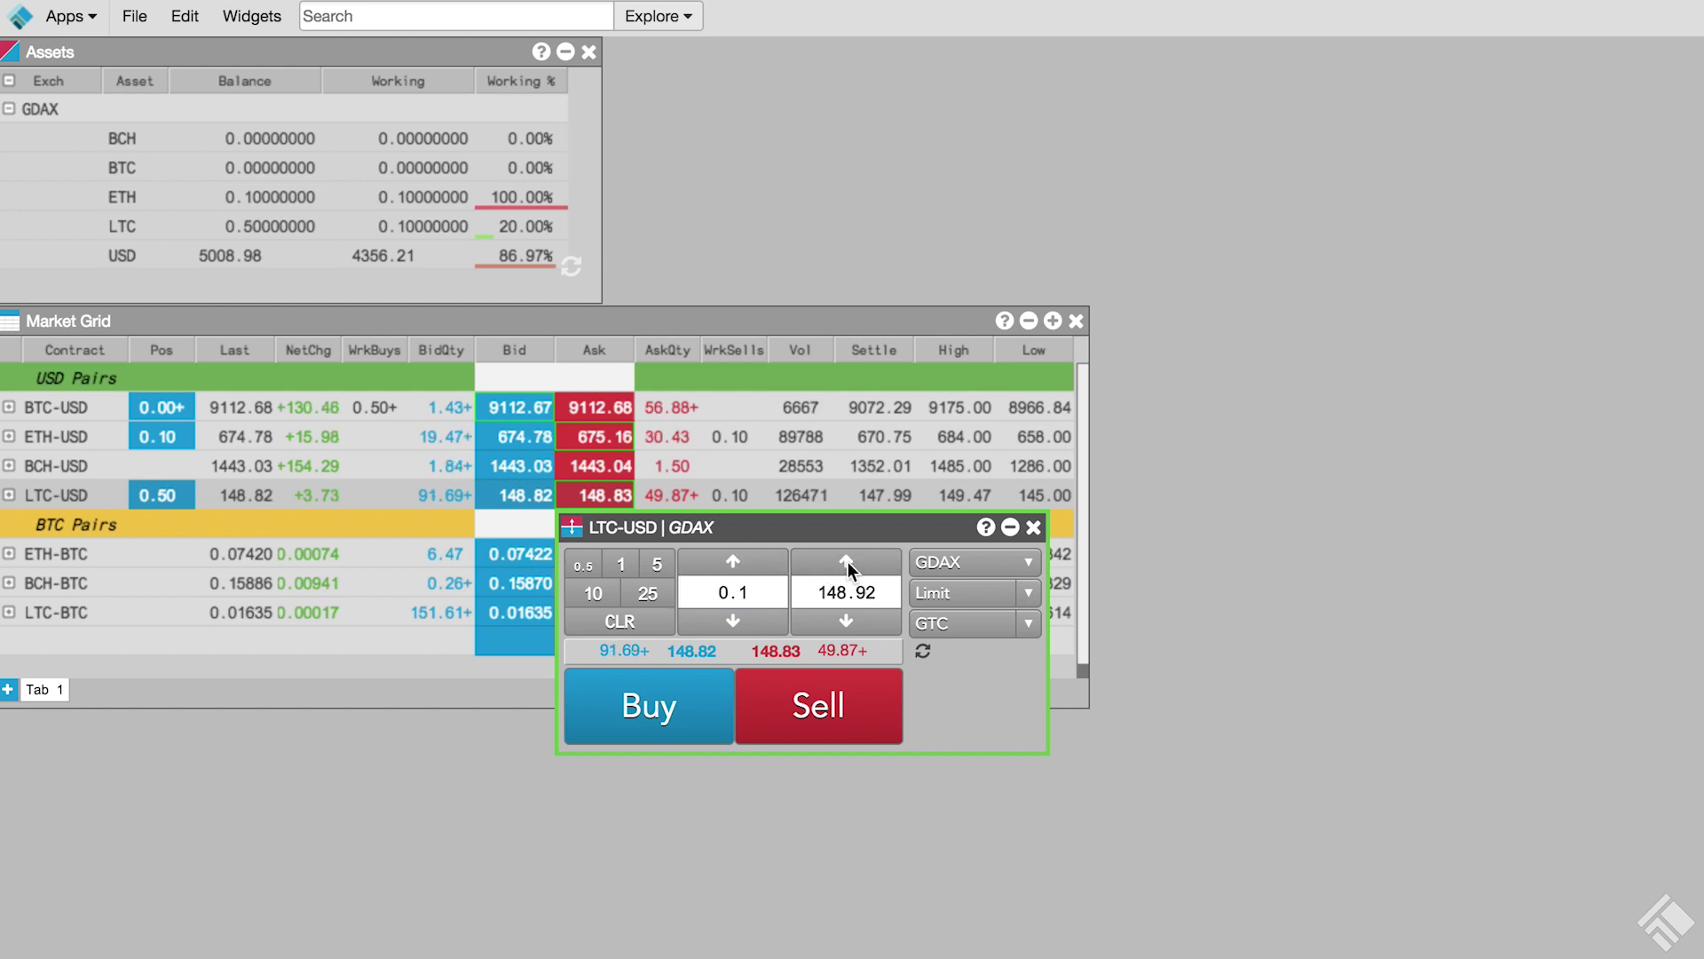
left_click(840, 703)
left_click(840, 703)
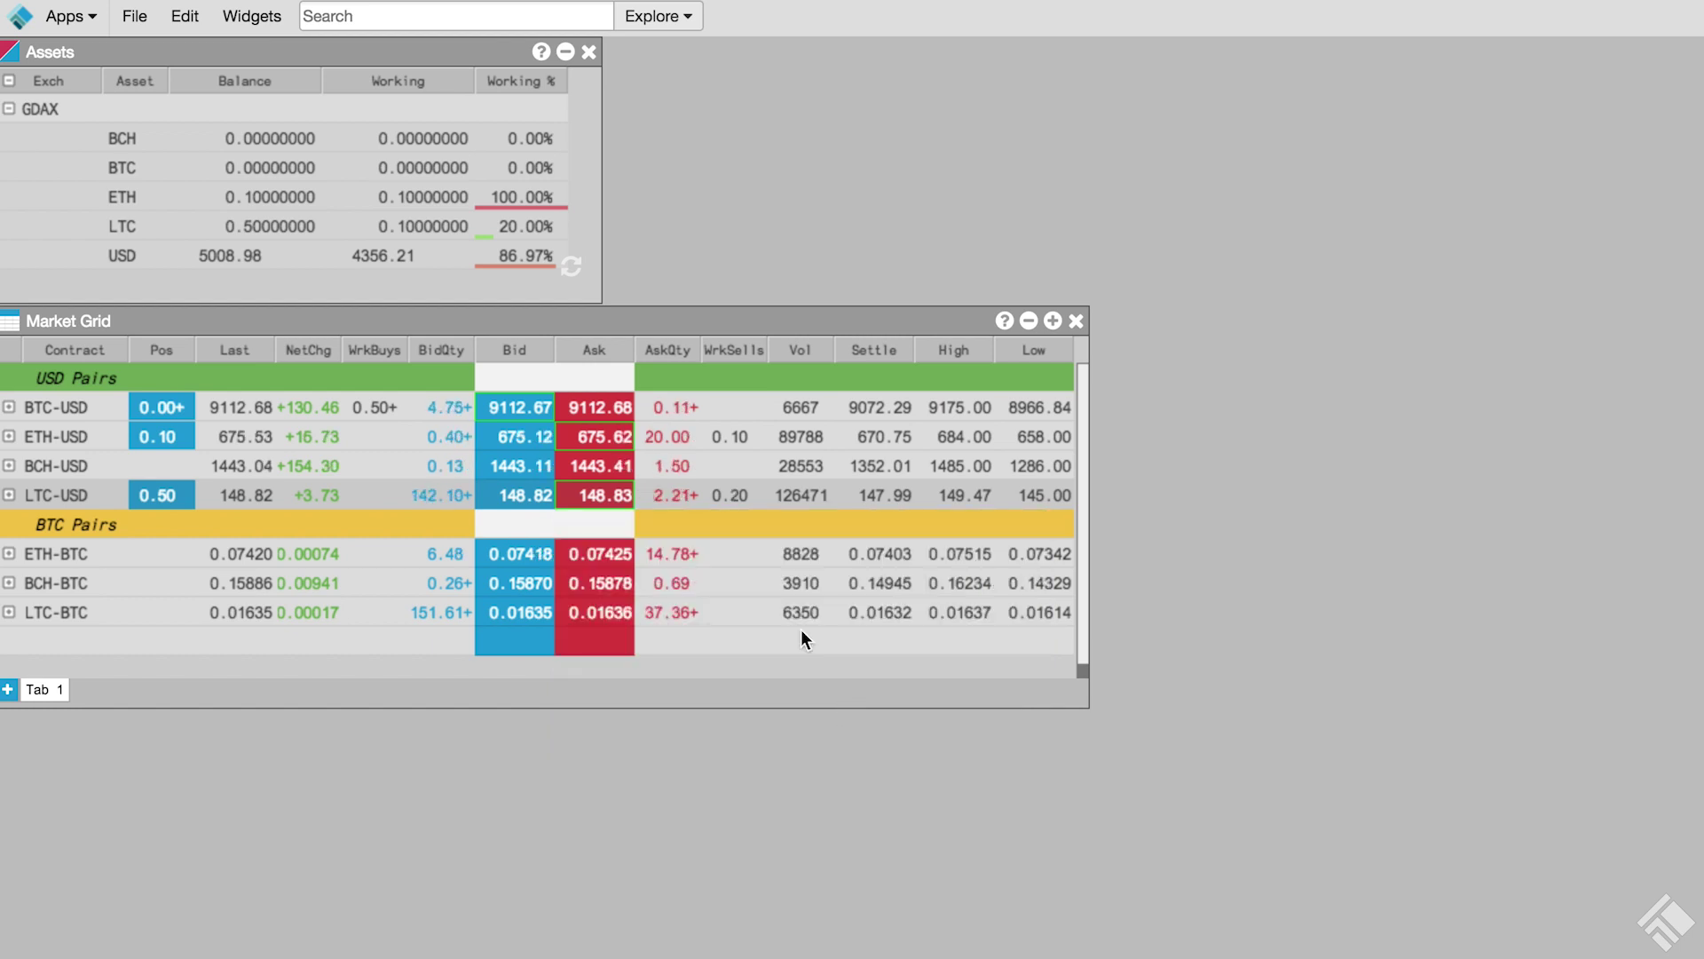
Launch an Order Ticket linked to the Market Grid and place it beside Assets
right_click(73, 411)
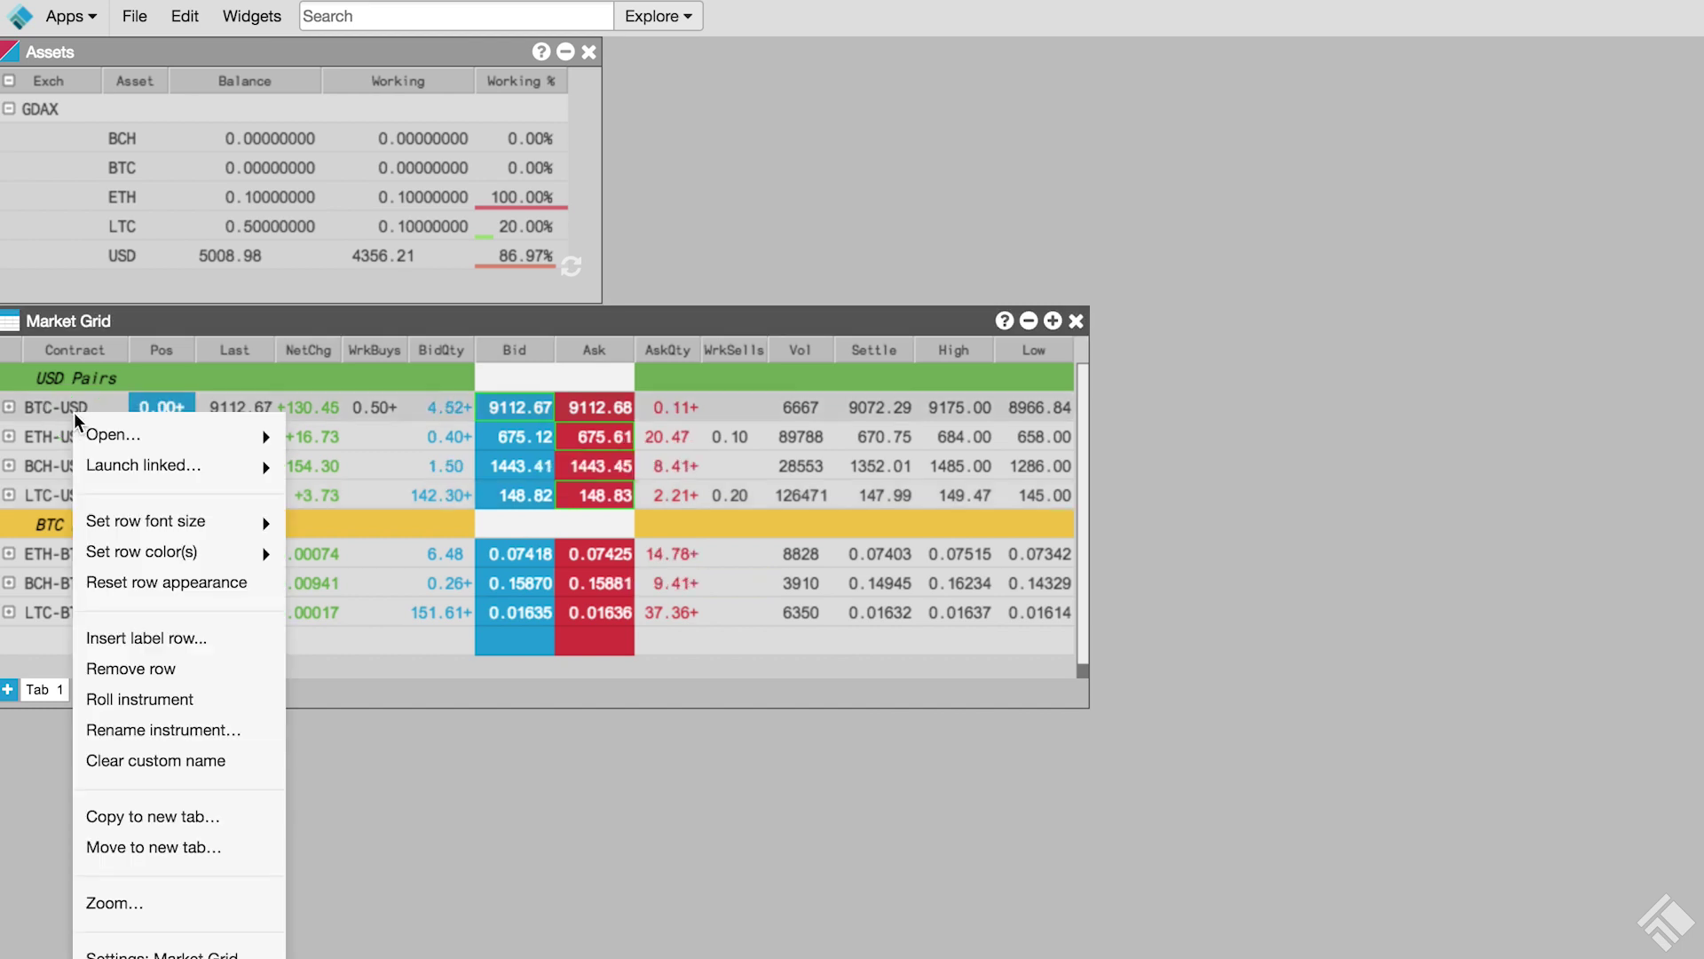
mouse_move(140, 465)
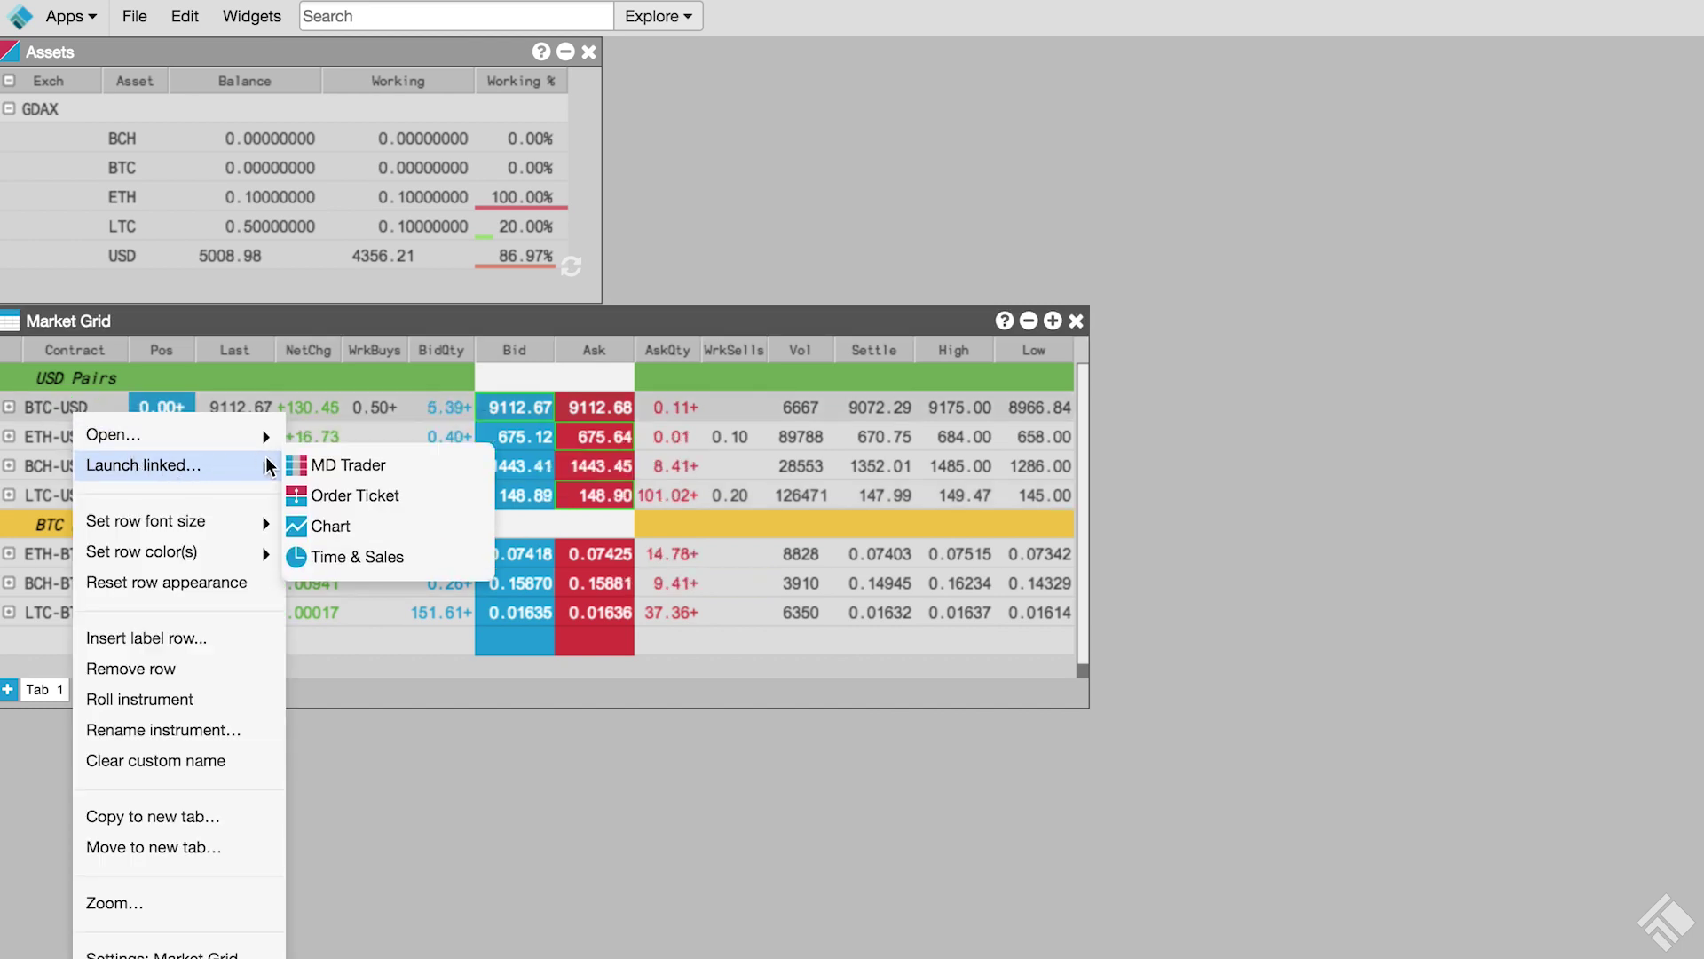
left_click(362, 496)
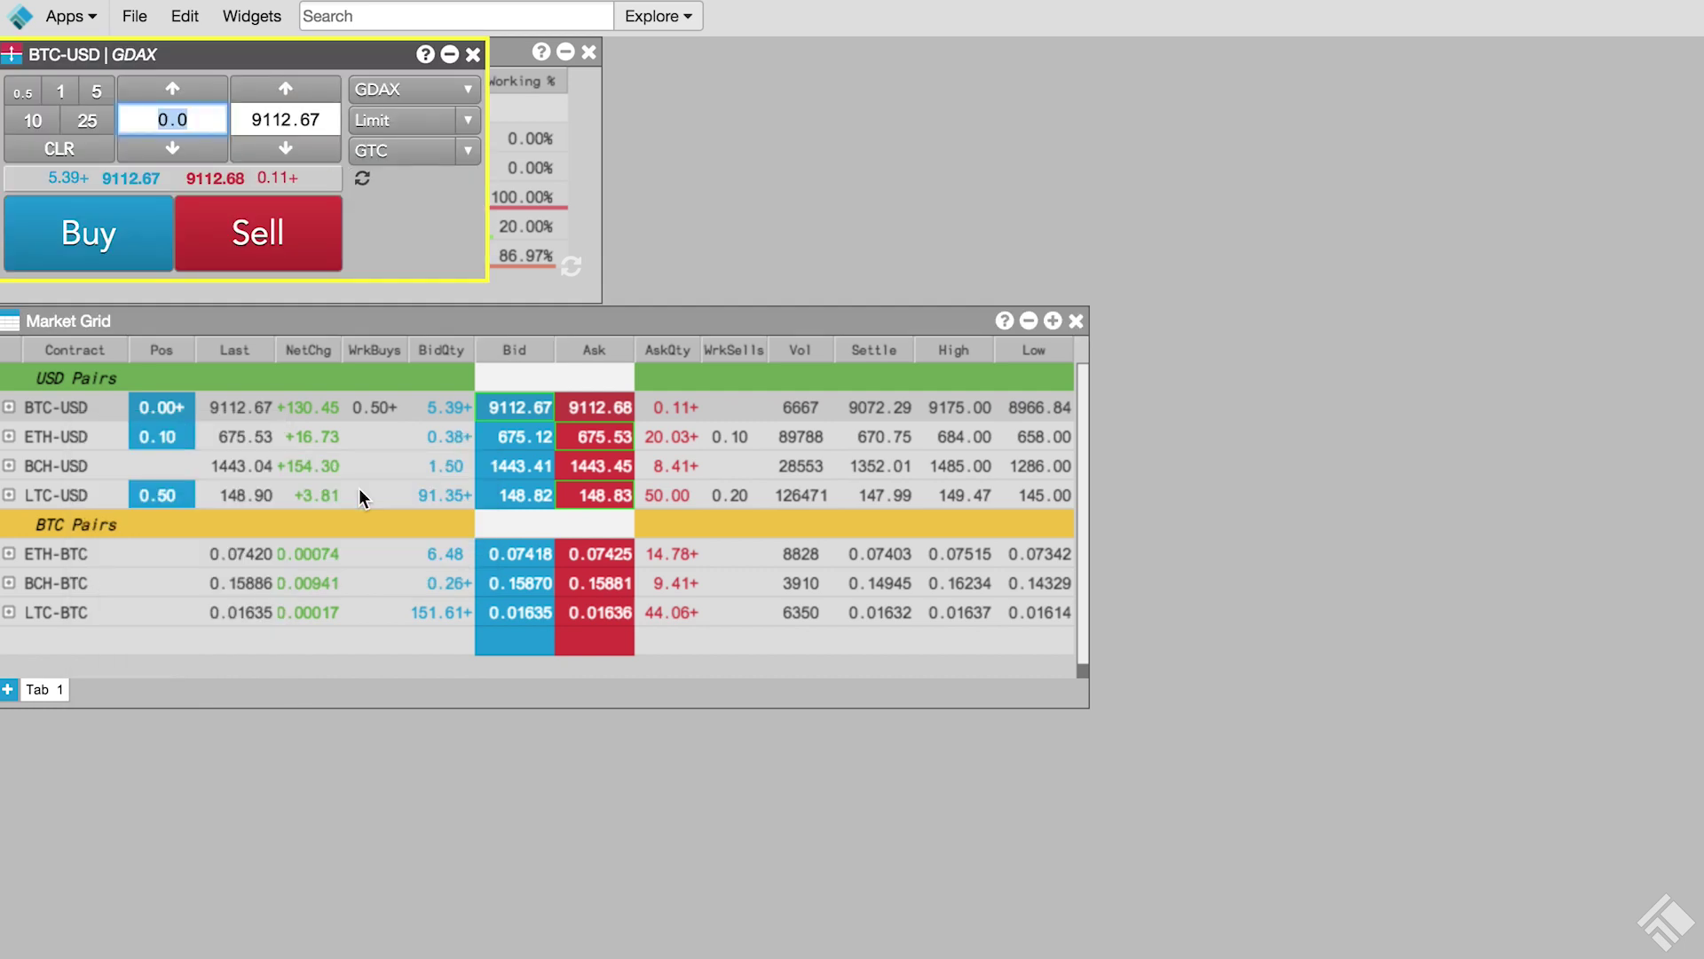
left_click_drag(258, 62, 856, 55)
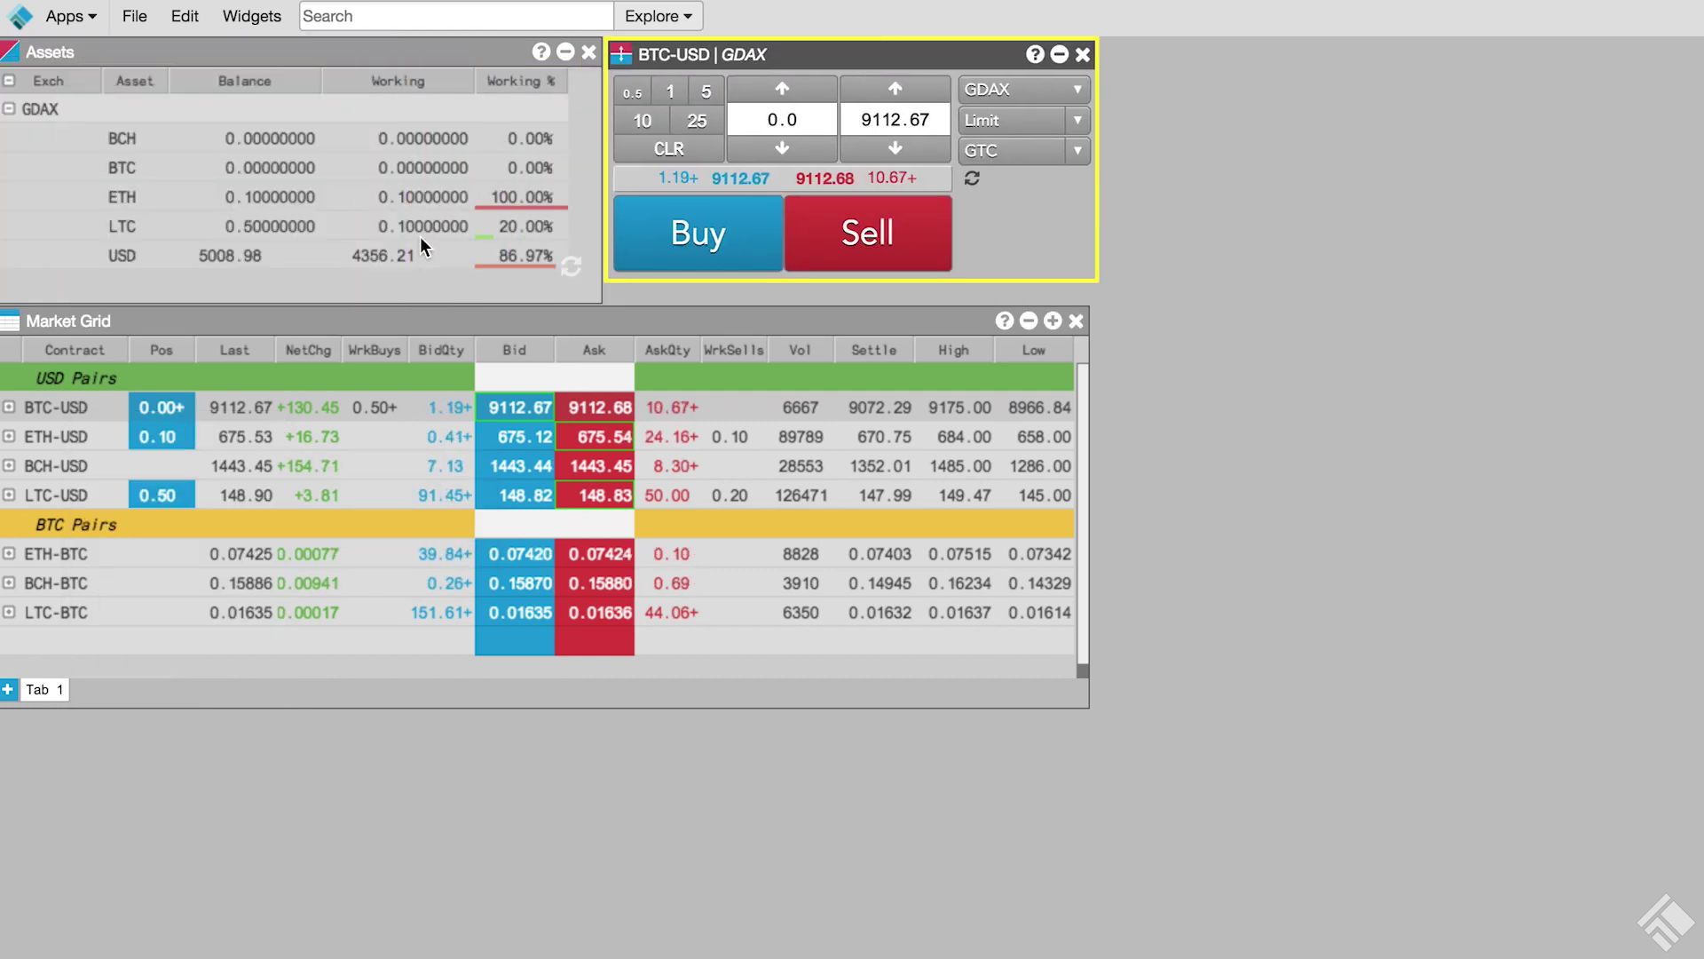
Load BCH-USD, LTC-USD, then BCH-BTC into the linked ticket from the grid rows
left_click(73, 463)
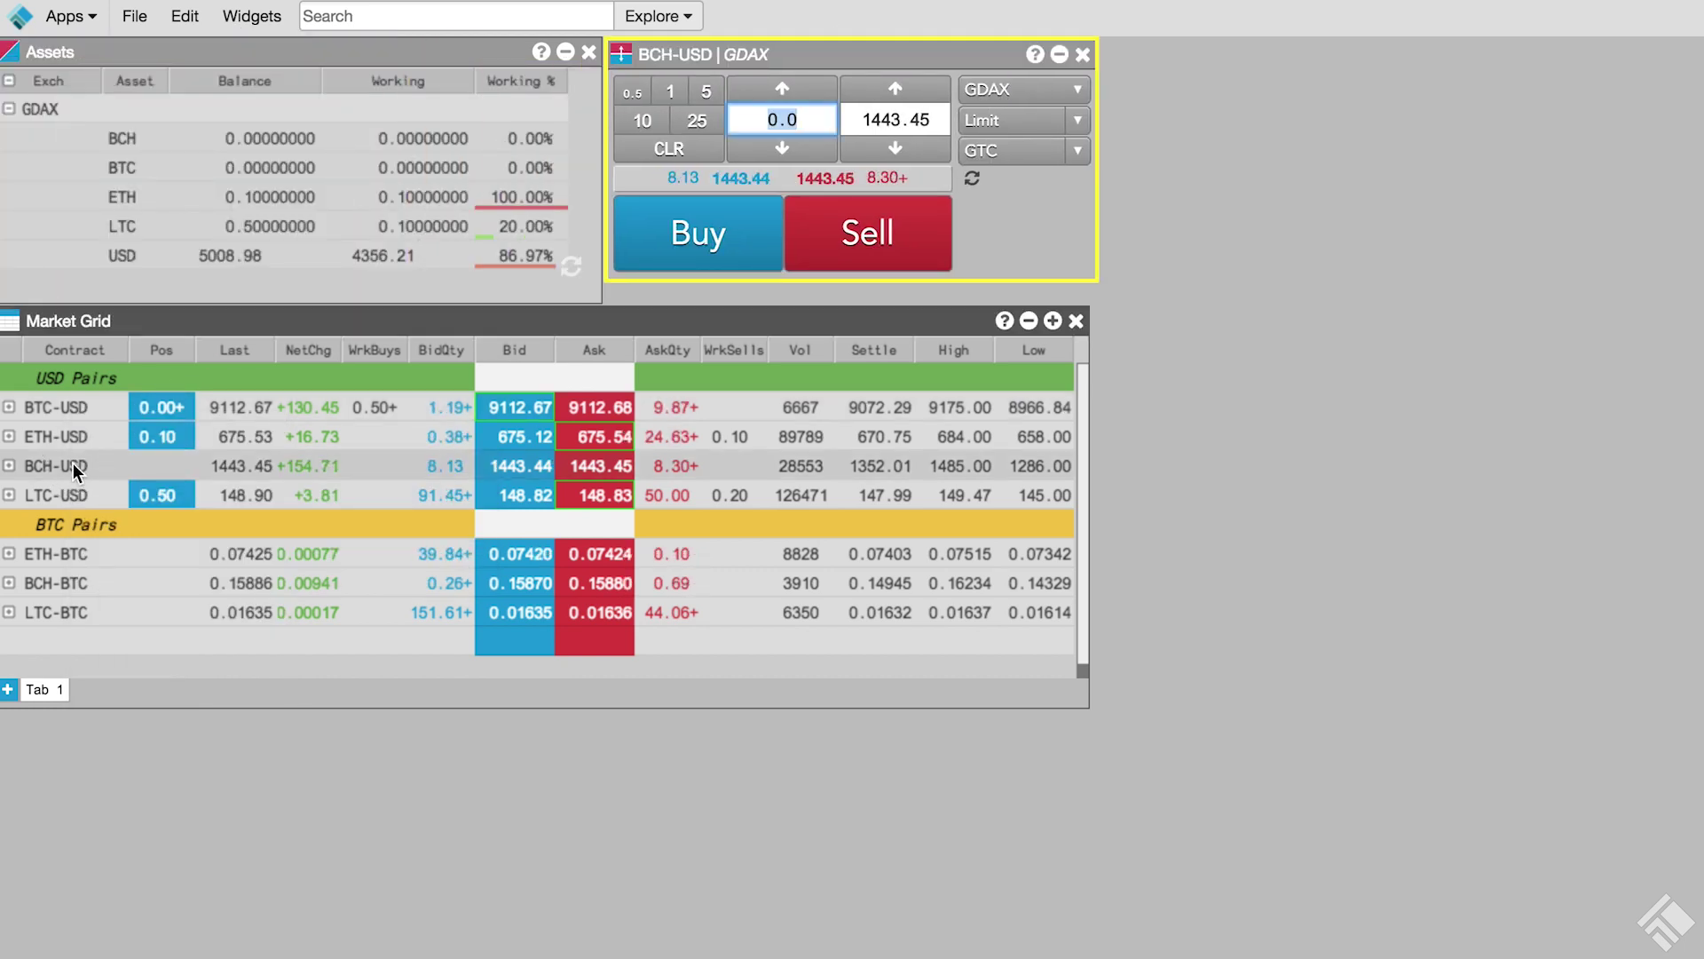
left_click(70, 494)
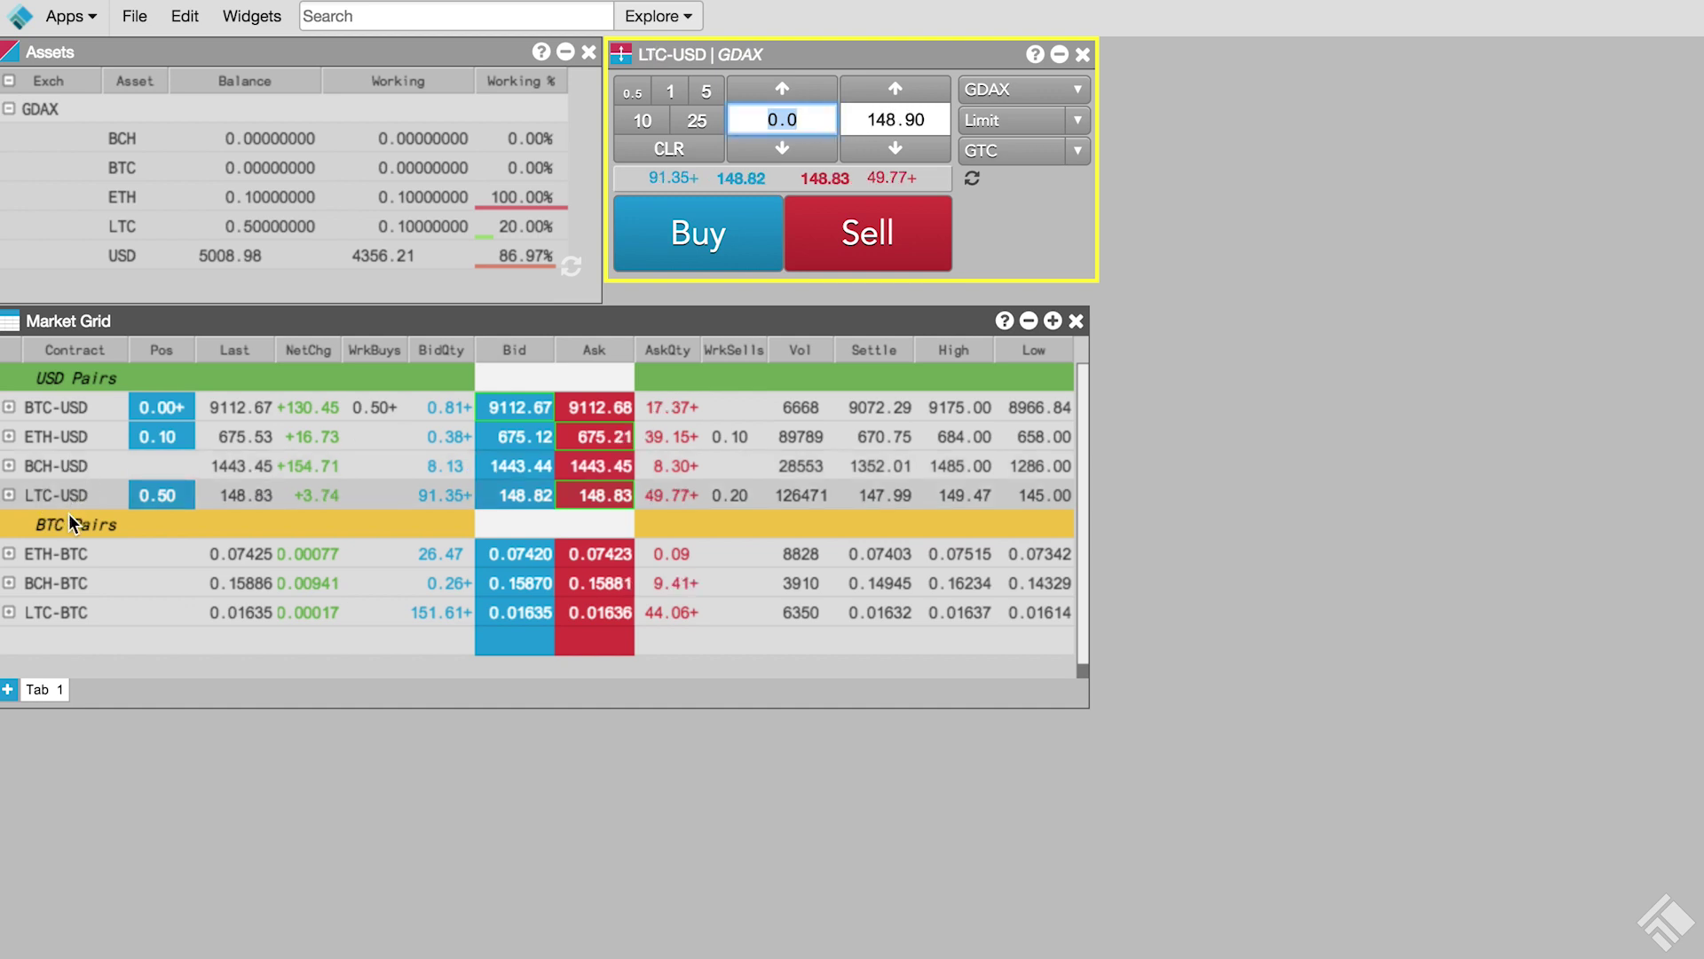
left_click(71, 582)
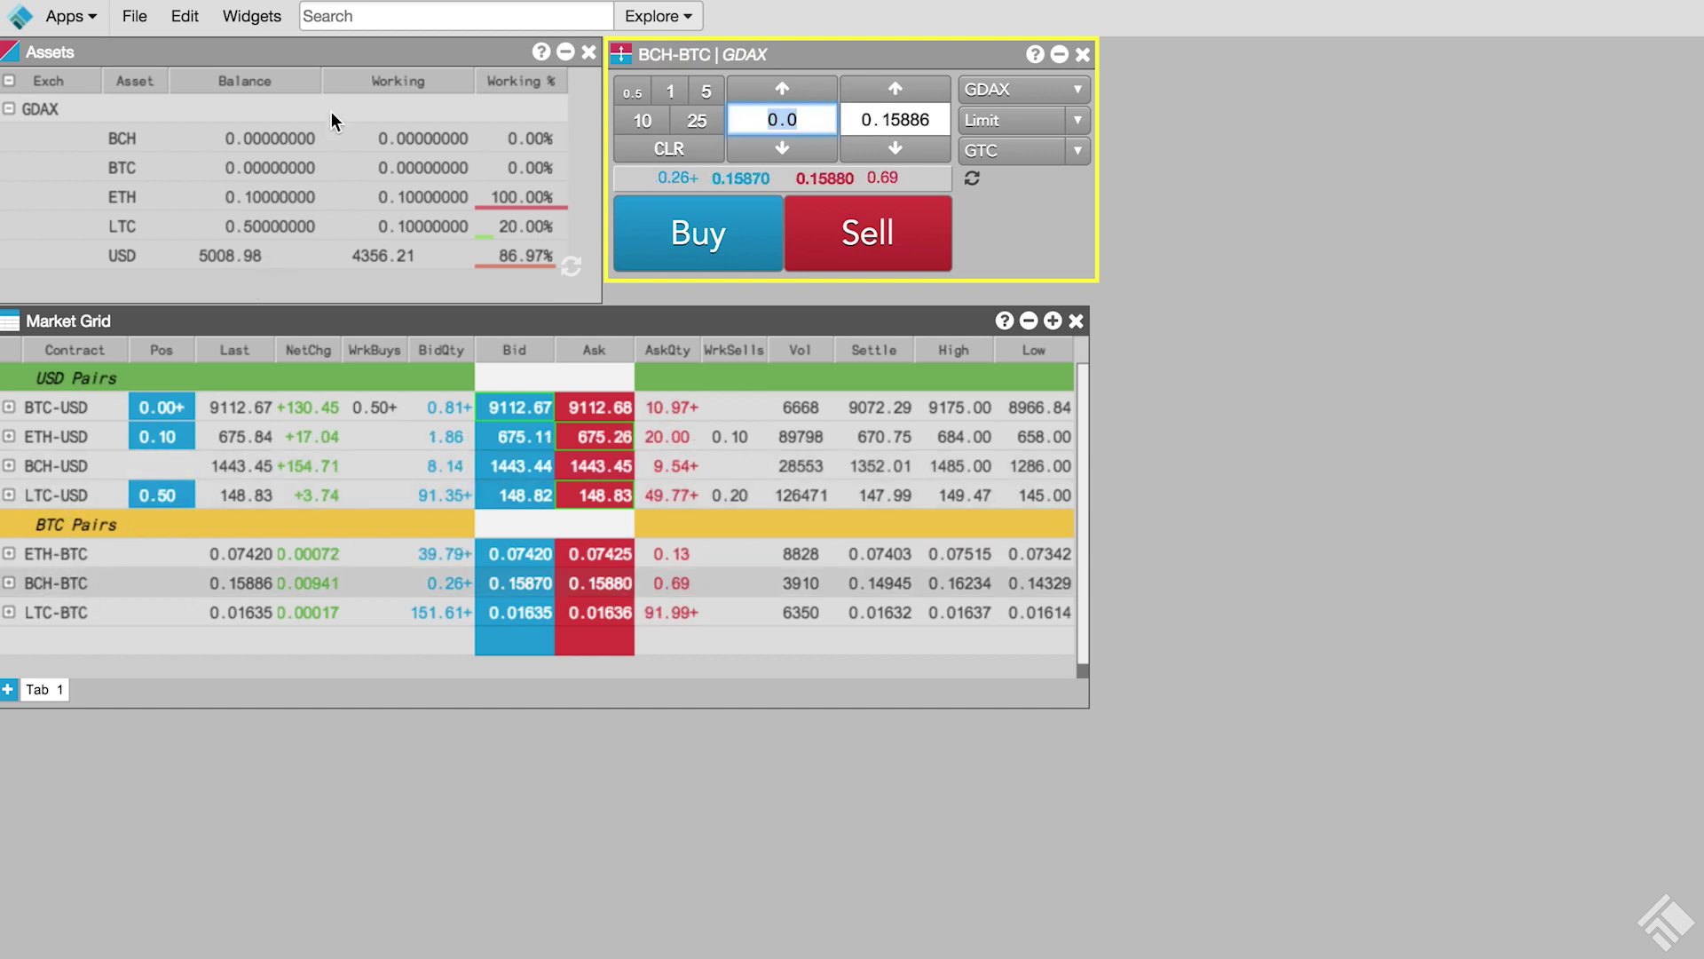
left_click(355, 18)
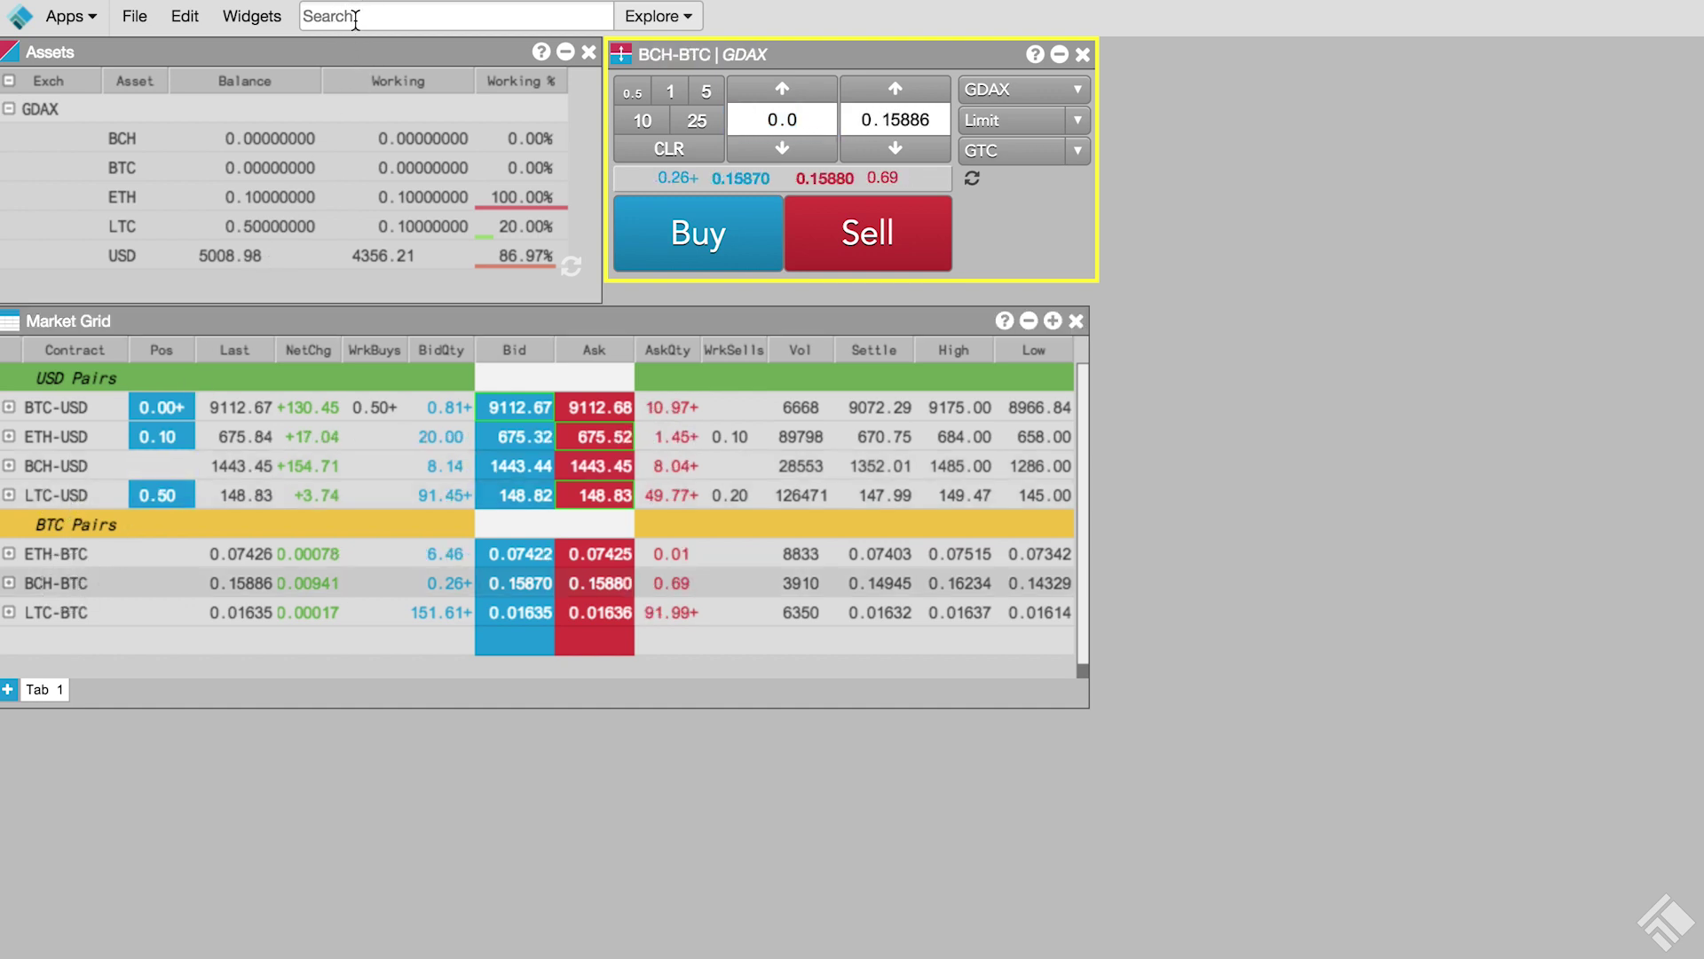
Search 'btc' and open a BTC-USD MD Trader ladder stretched to the screen bottom
type("btc")
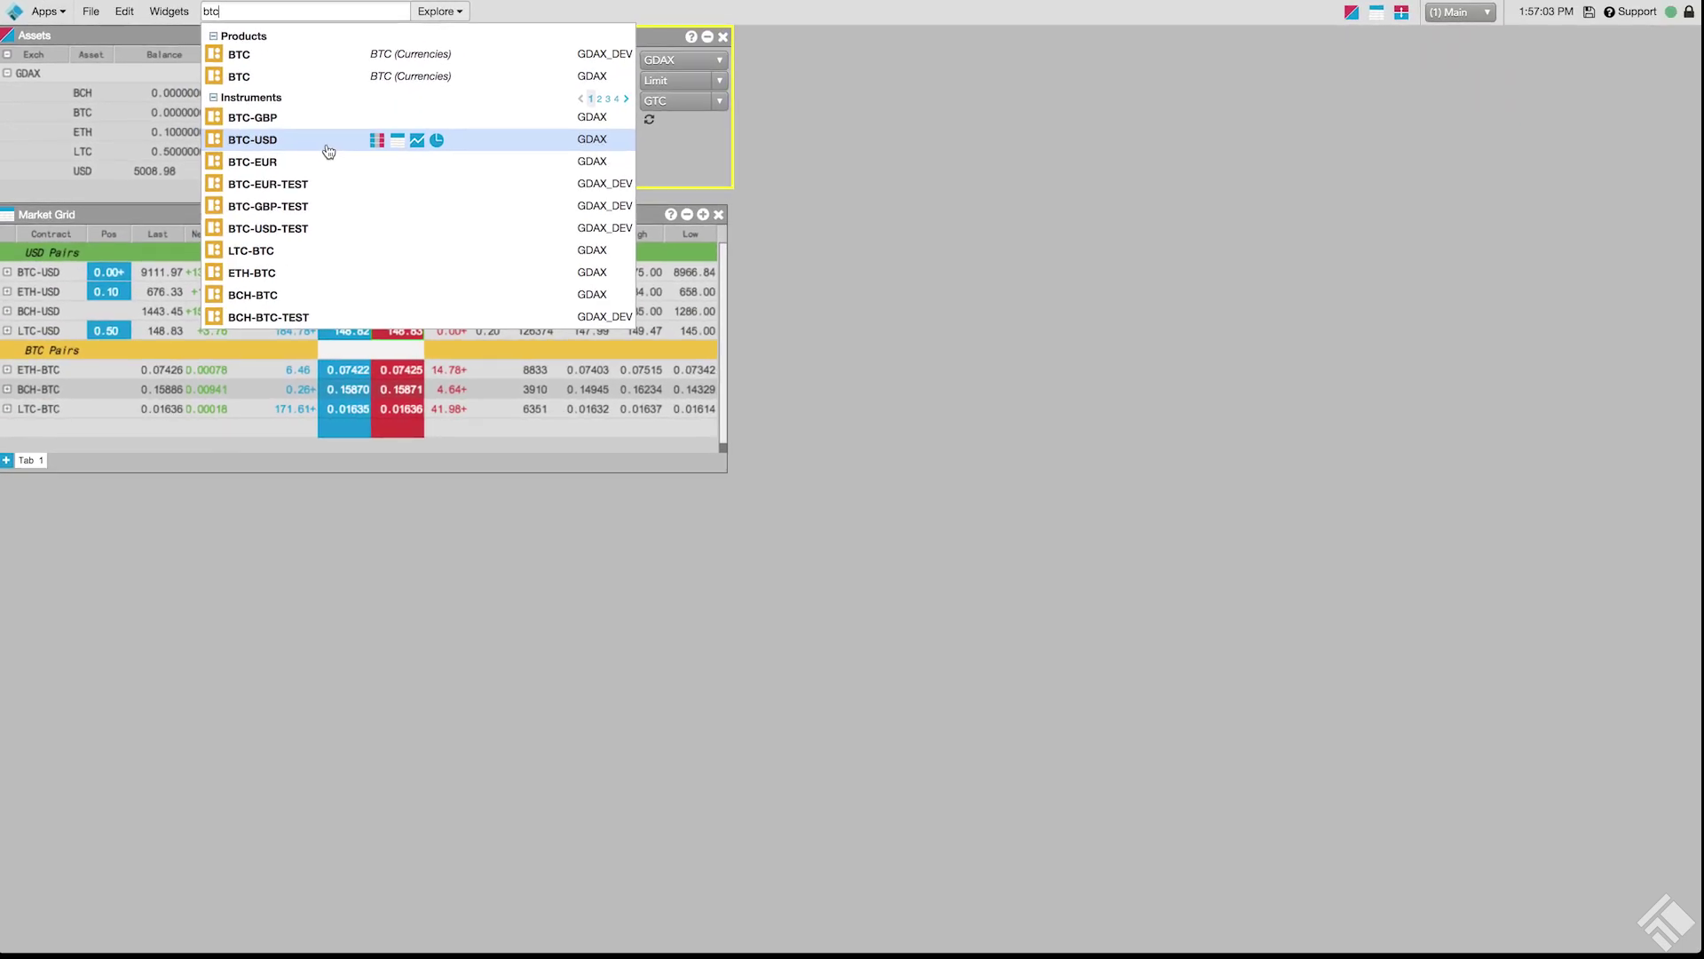
left_click(378, 140)
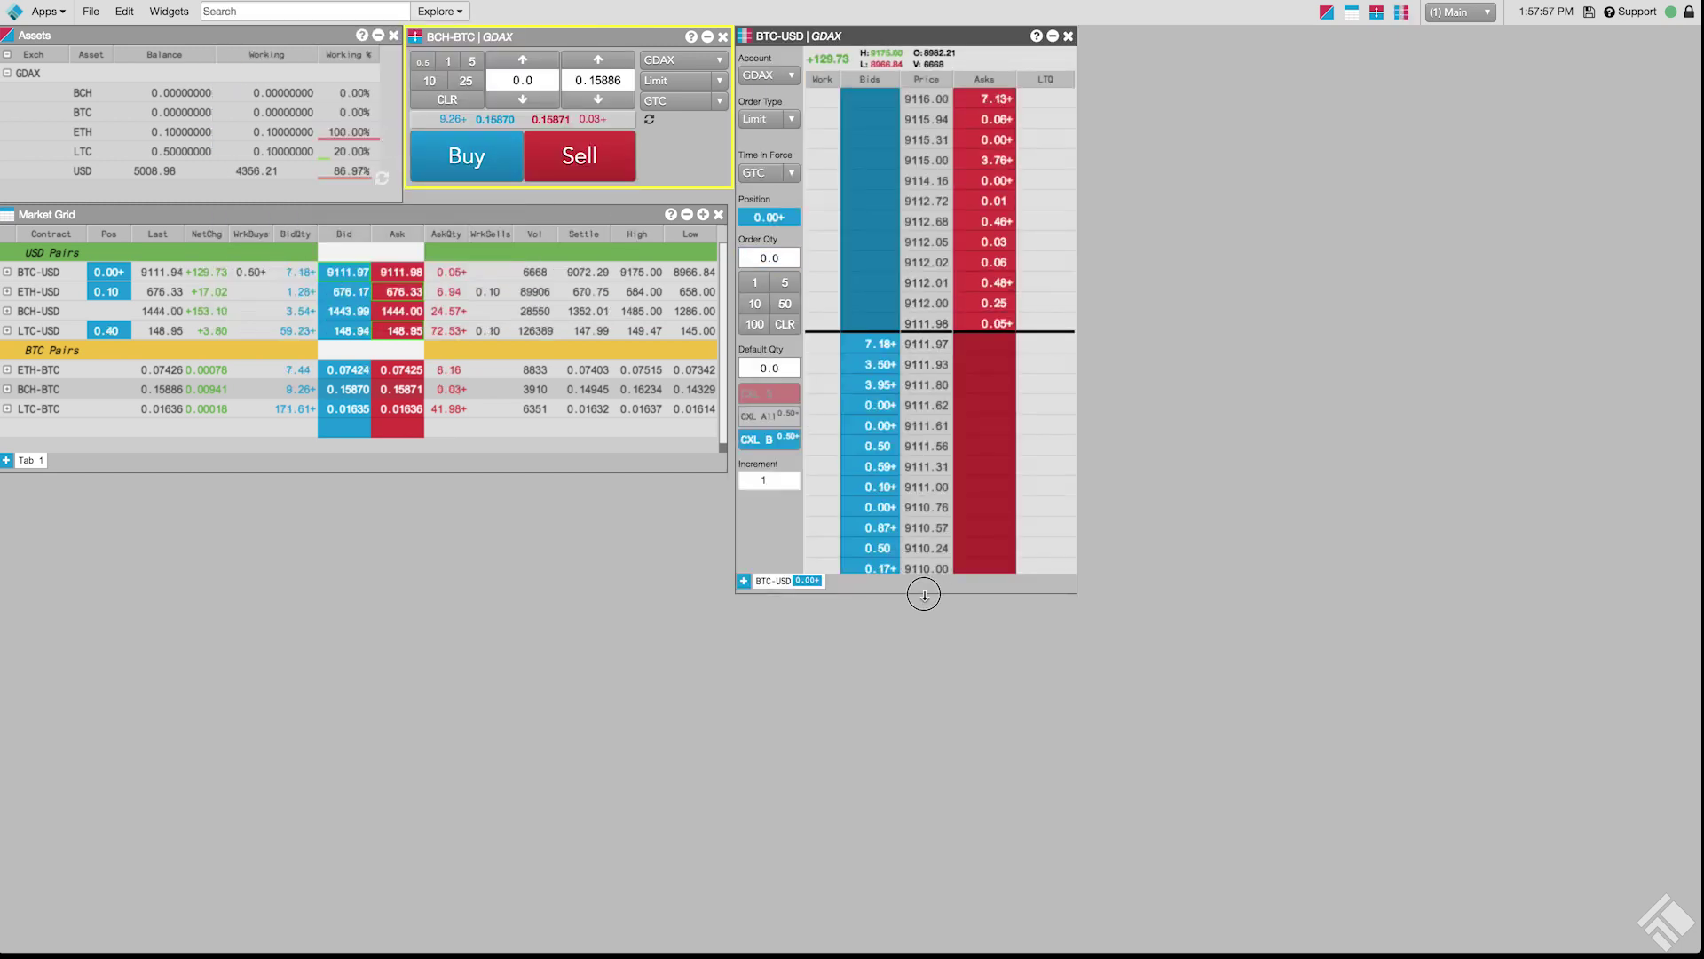
left_click_drag(924, 594, 920, 948)
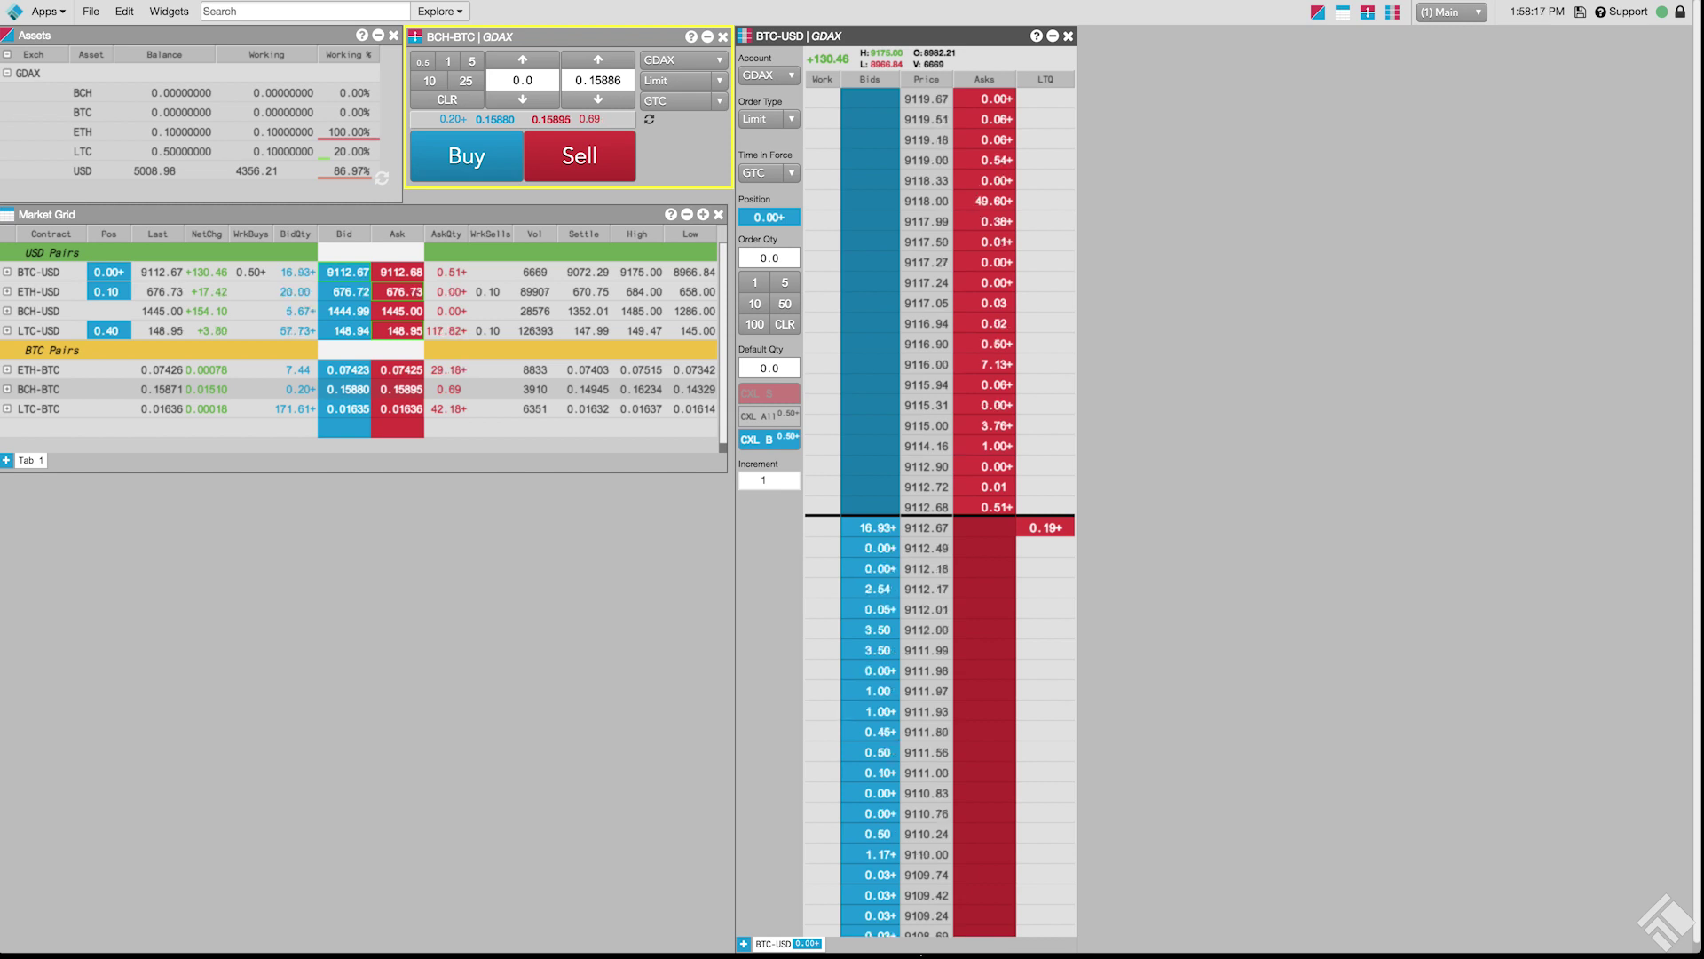
Place a 0.01 BTC-USD Limit (Post Only) buy at 9112.17 on the ladder
left_click(794, 121)
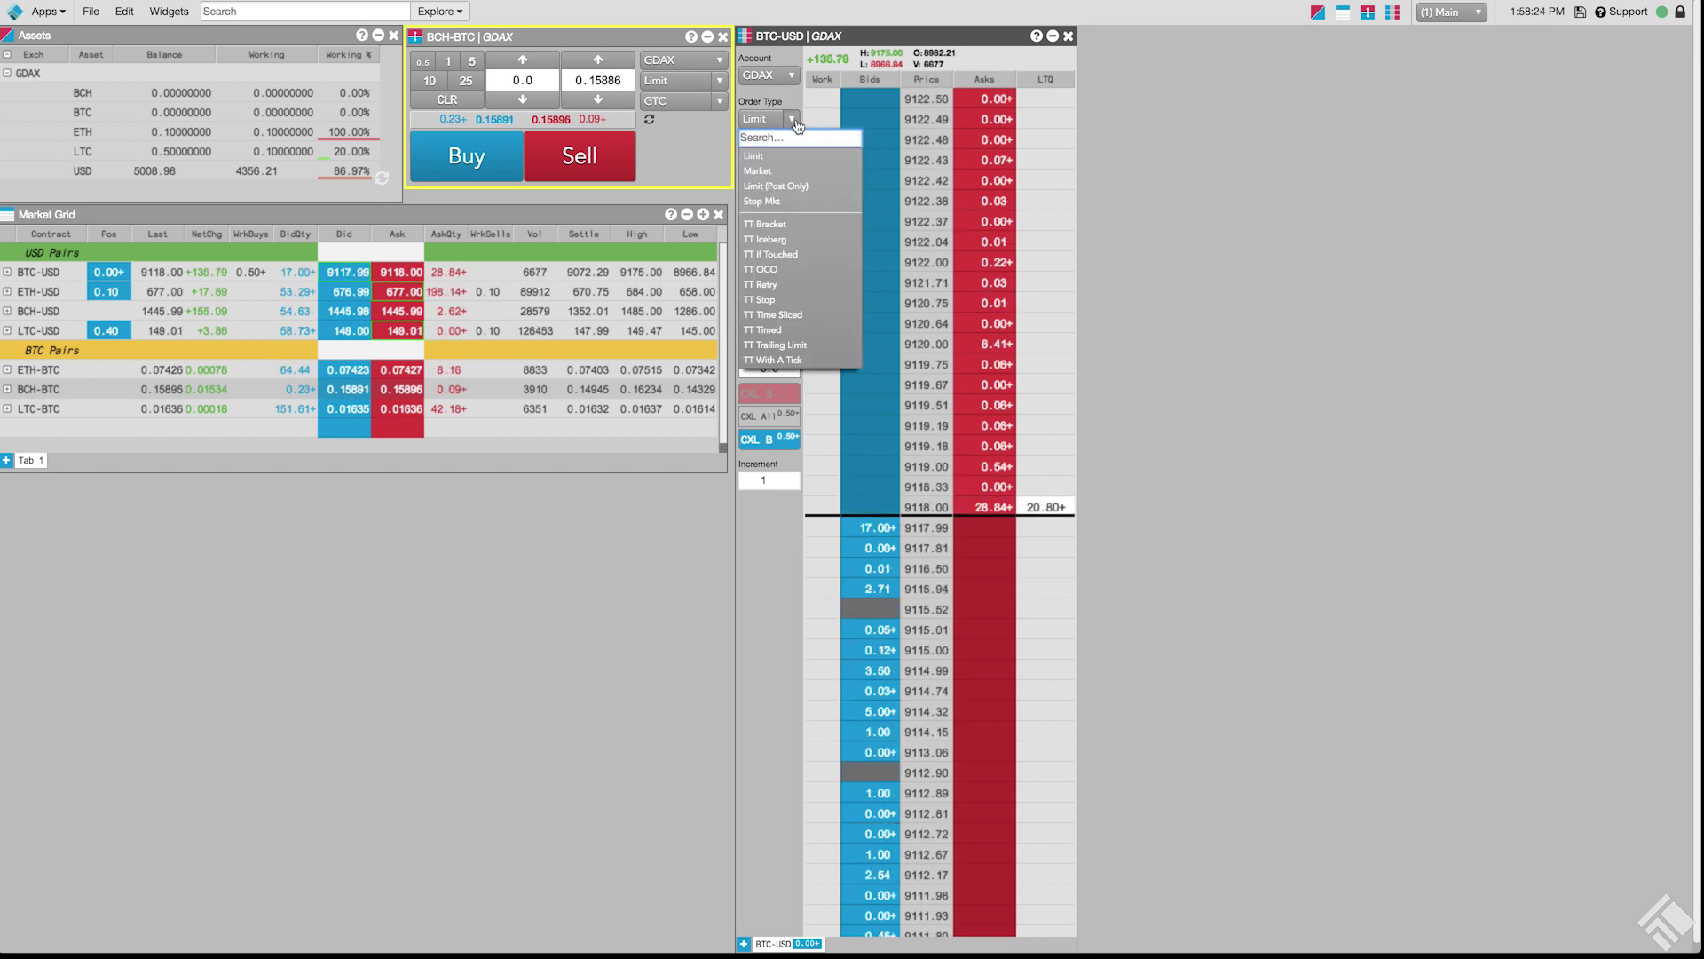
left_click(793, 188)
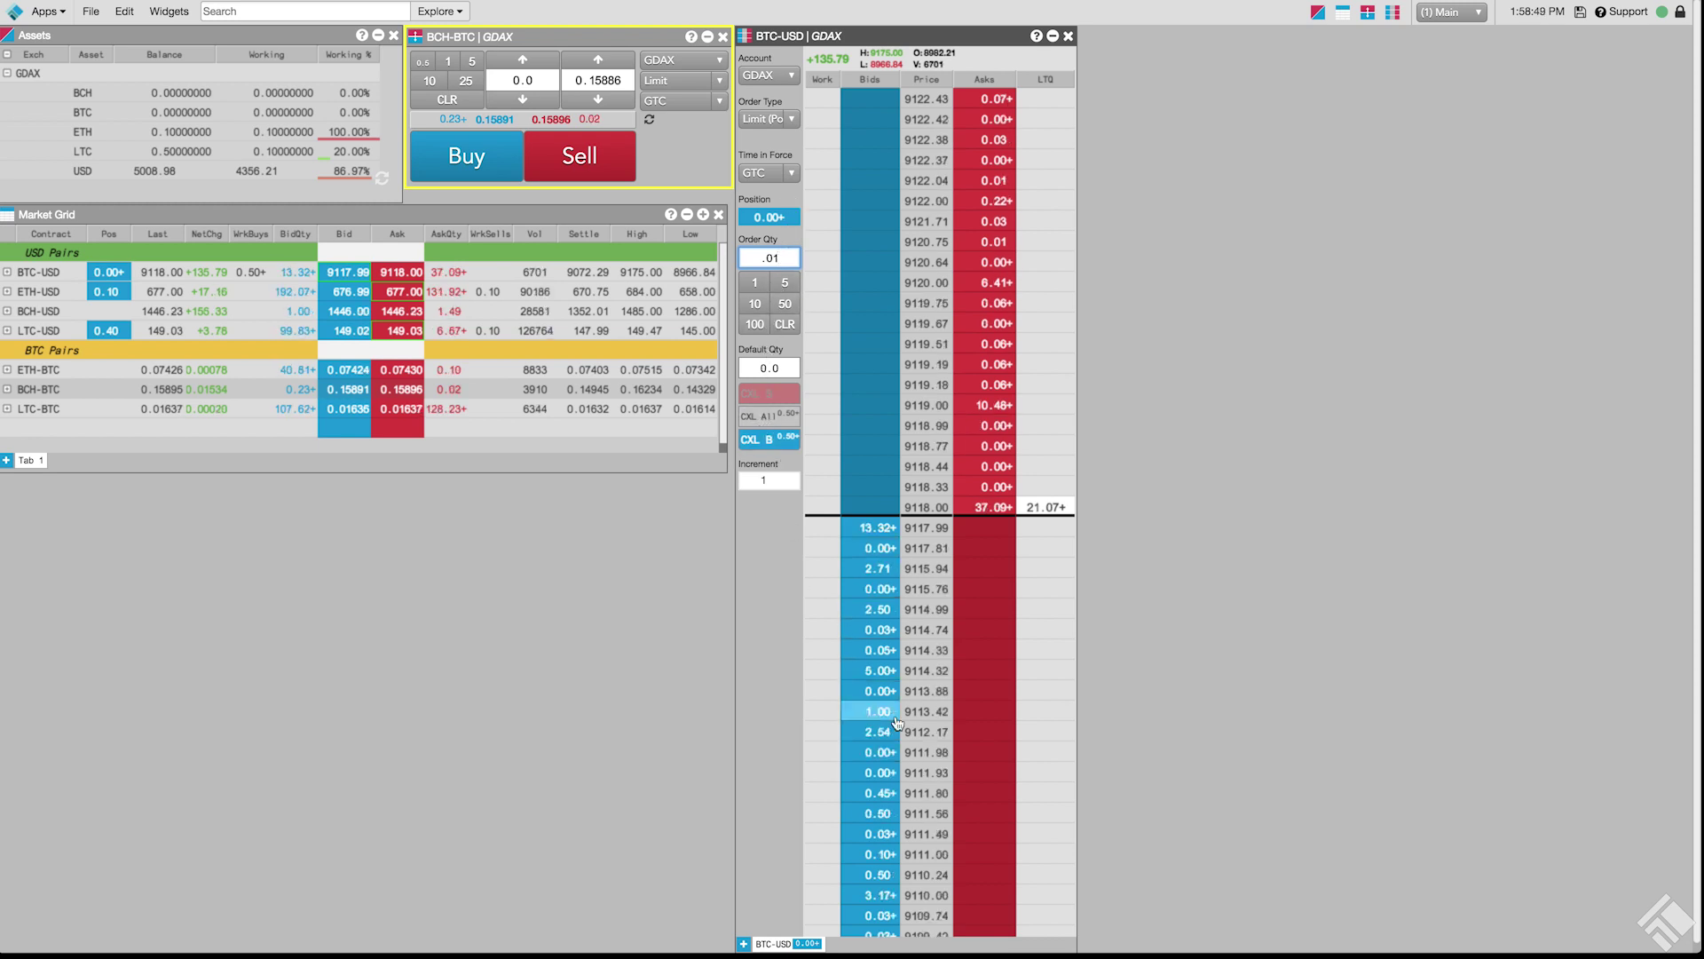
left_click(892, 732)
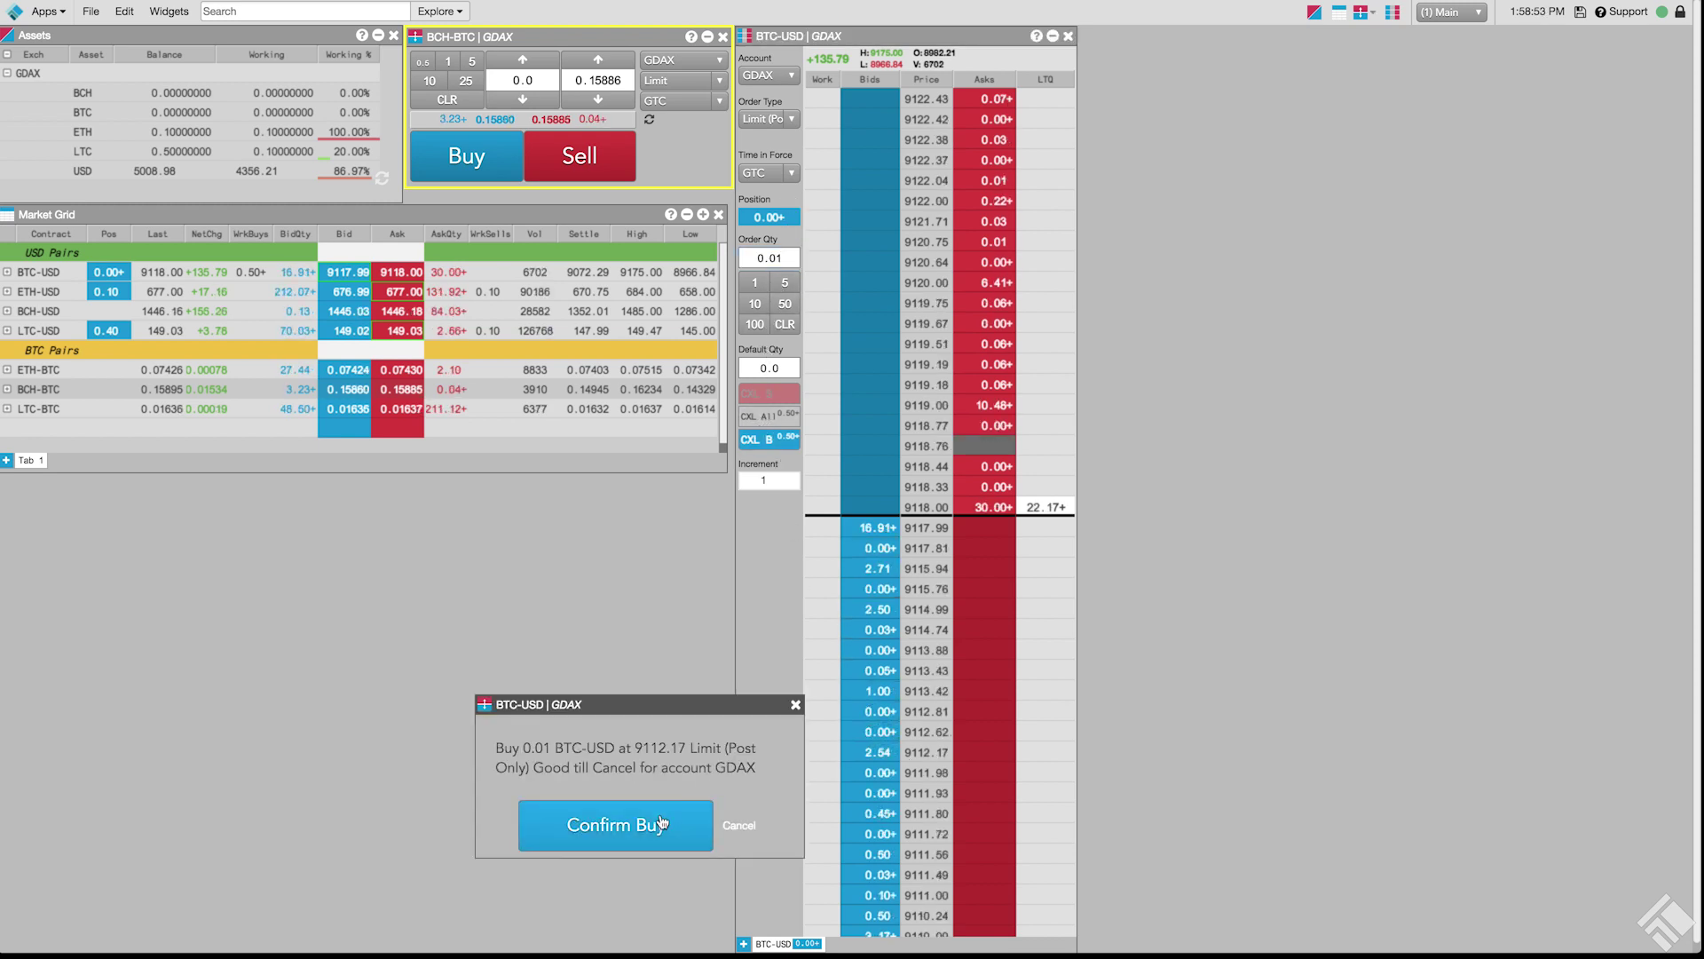
left_click(662, 823)
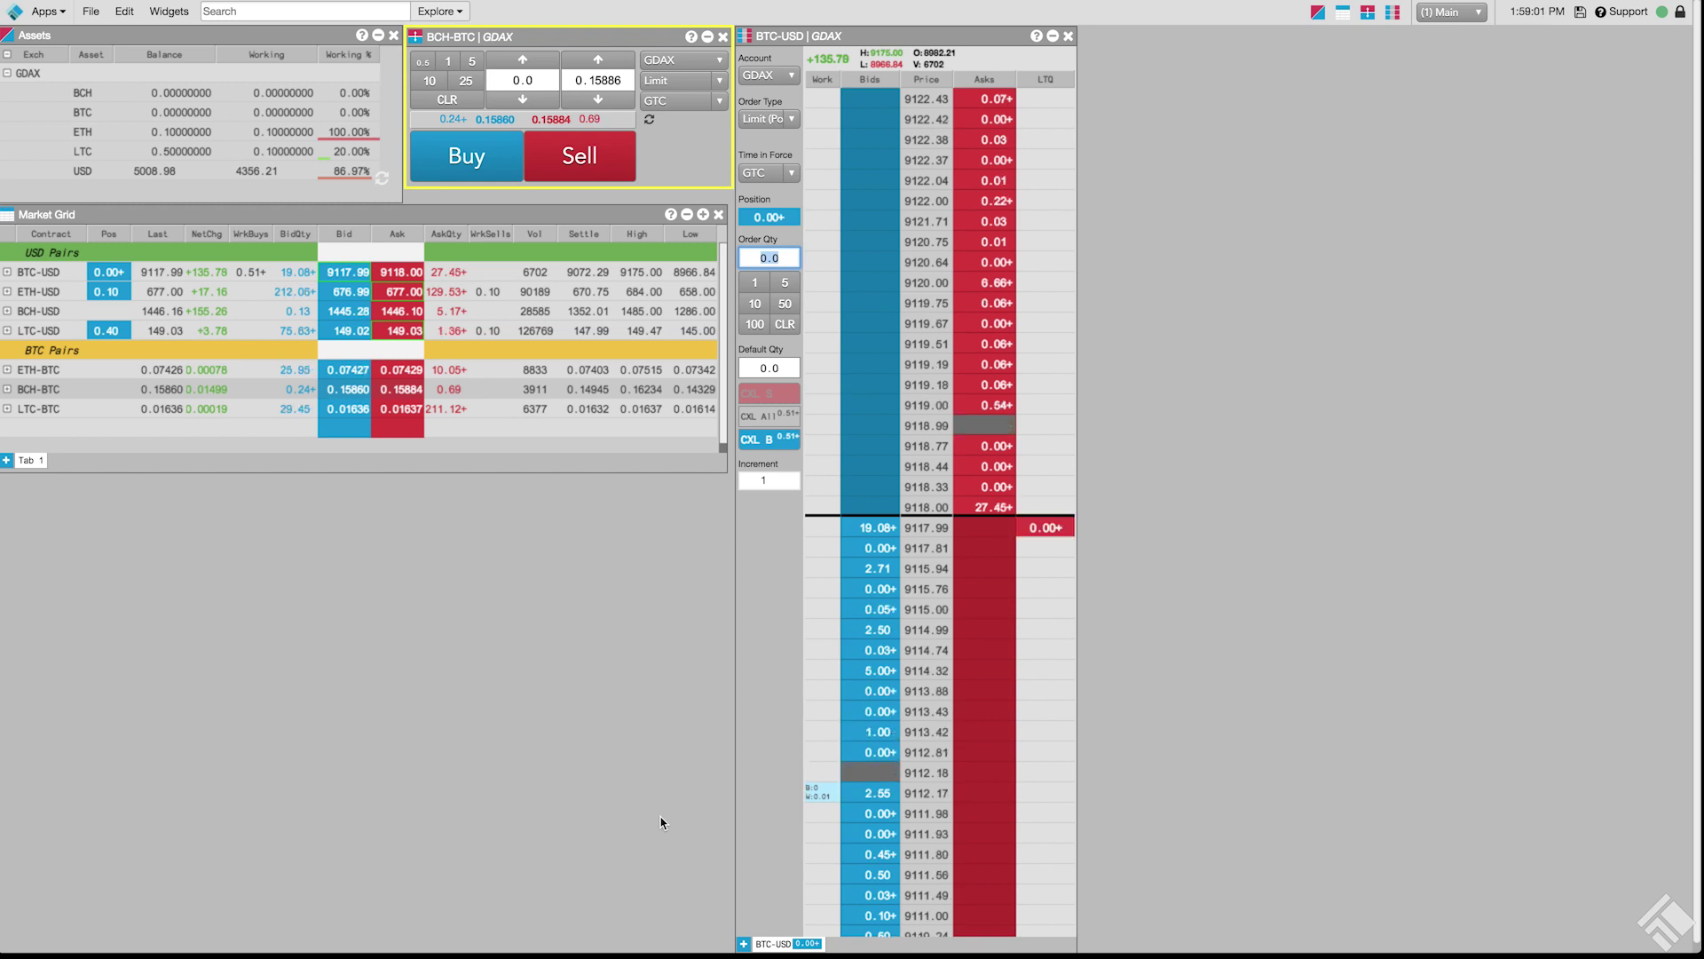
right_click(762, 720)
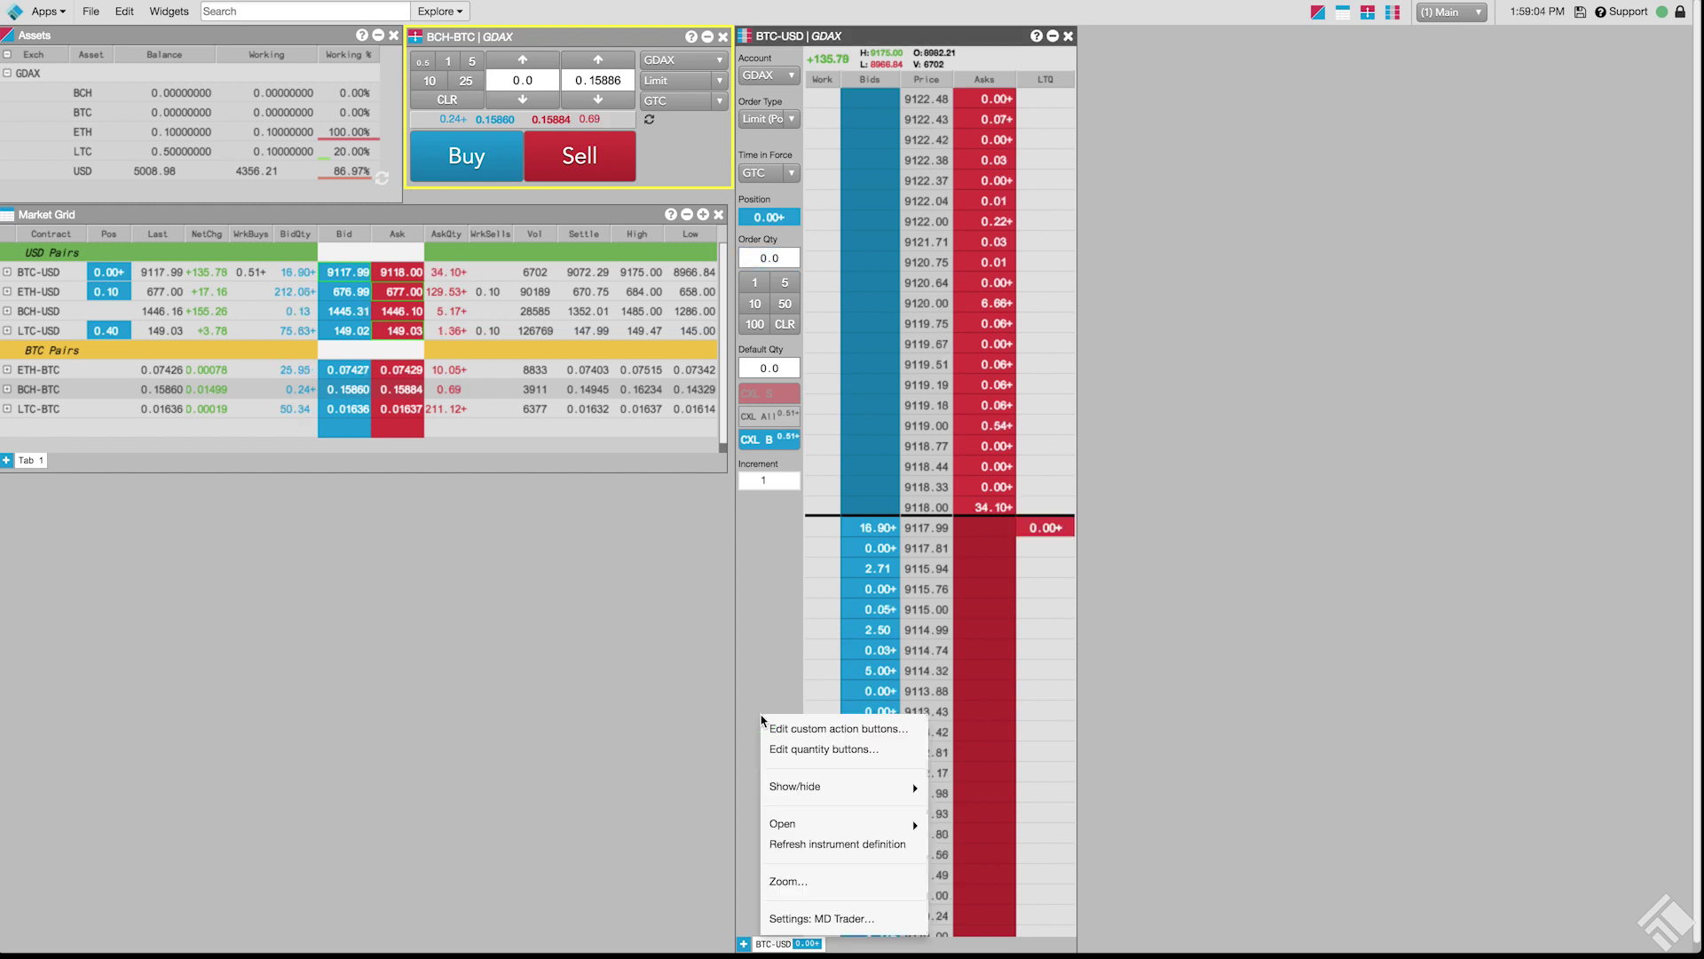
Make the ladder show all prices with a 100 price increment per row, and save
left_click(821, 920)
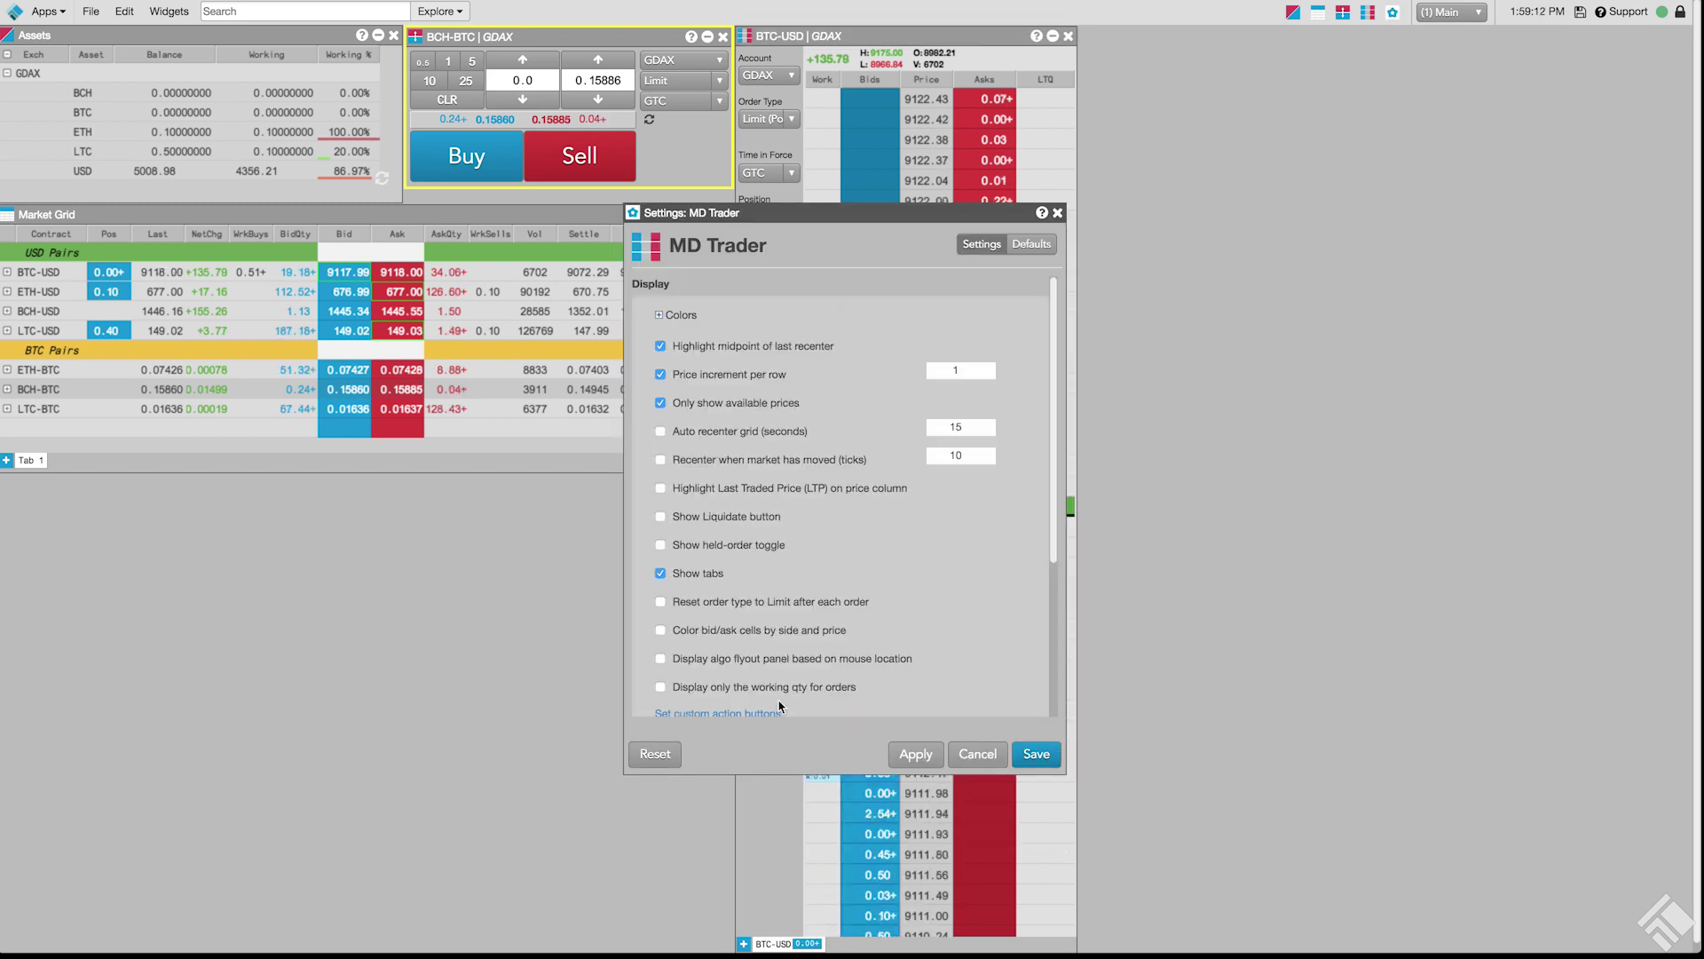
left_click(661, 404)
left_click(971, 370)
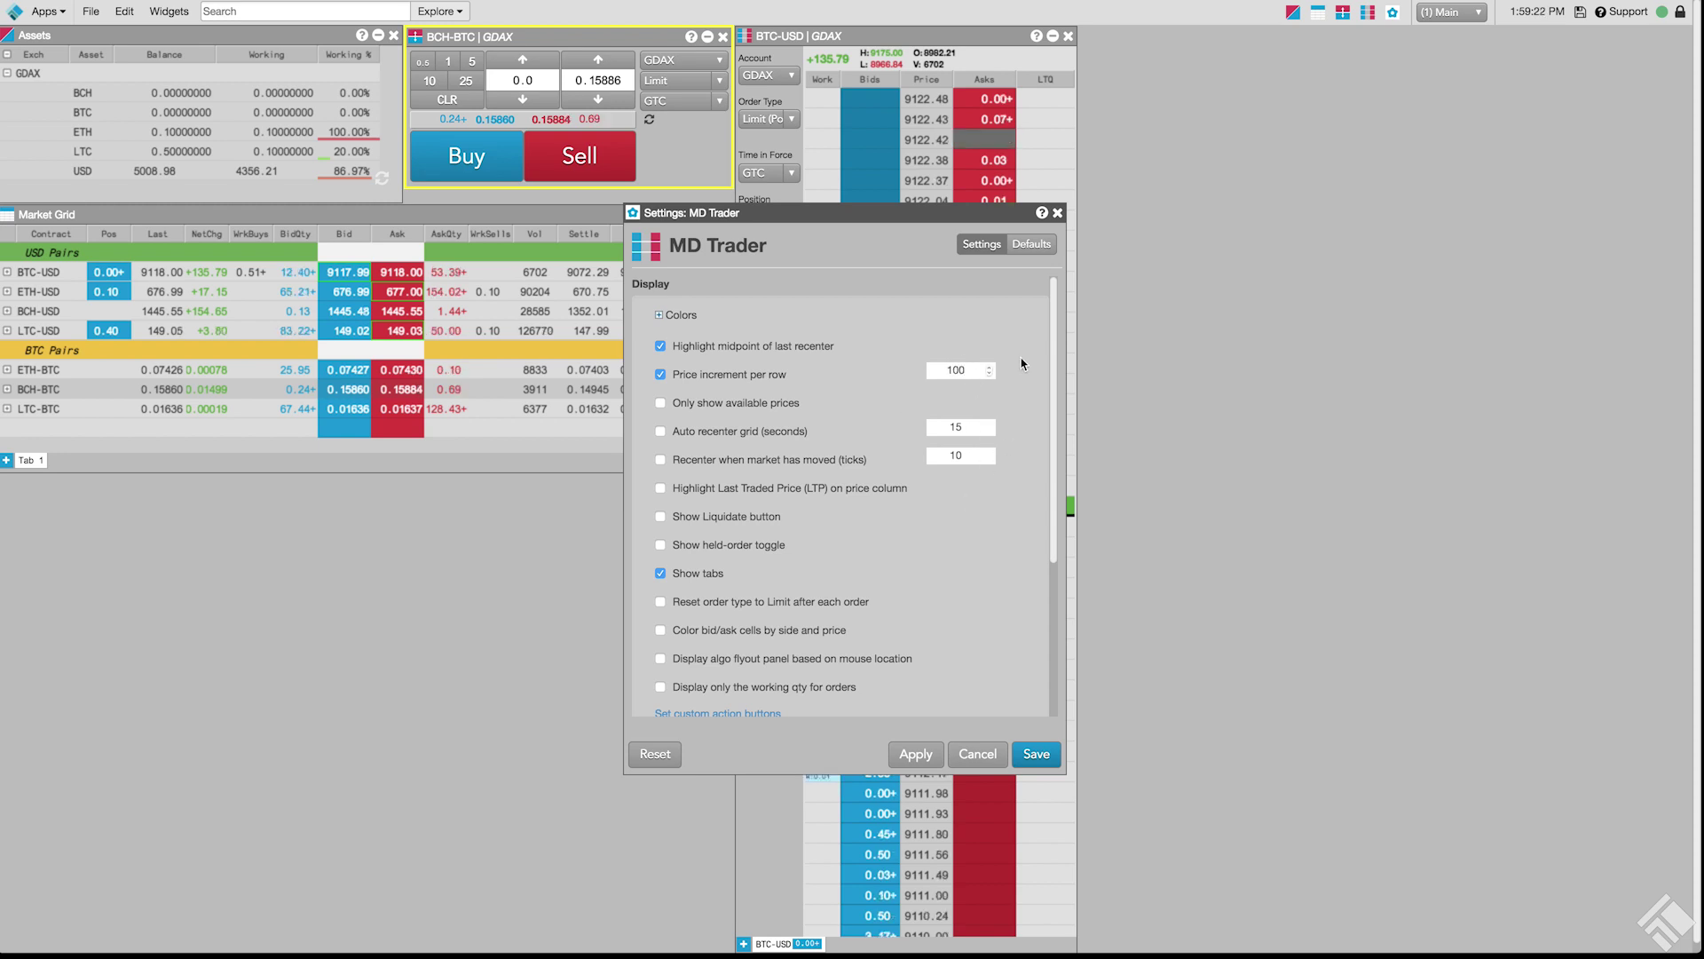
left_click(916, 754)
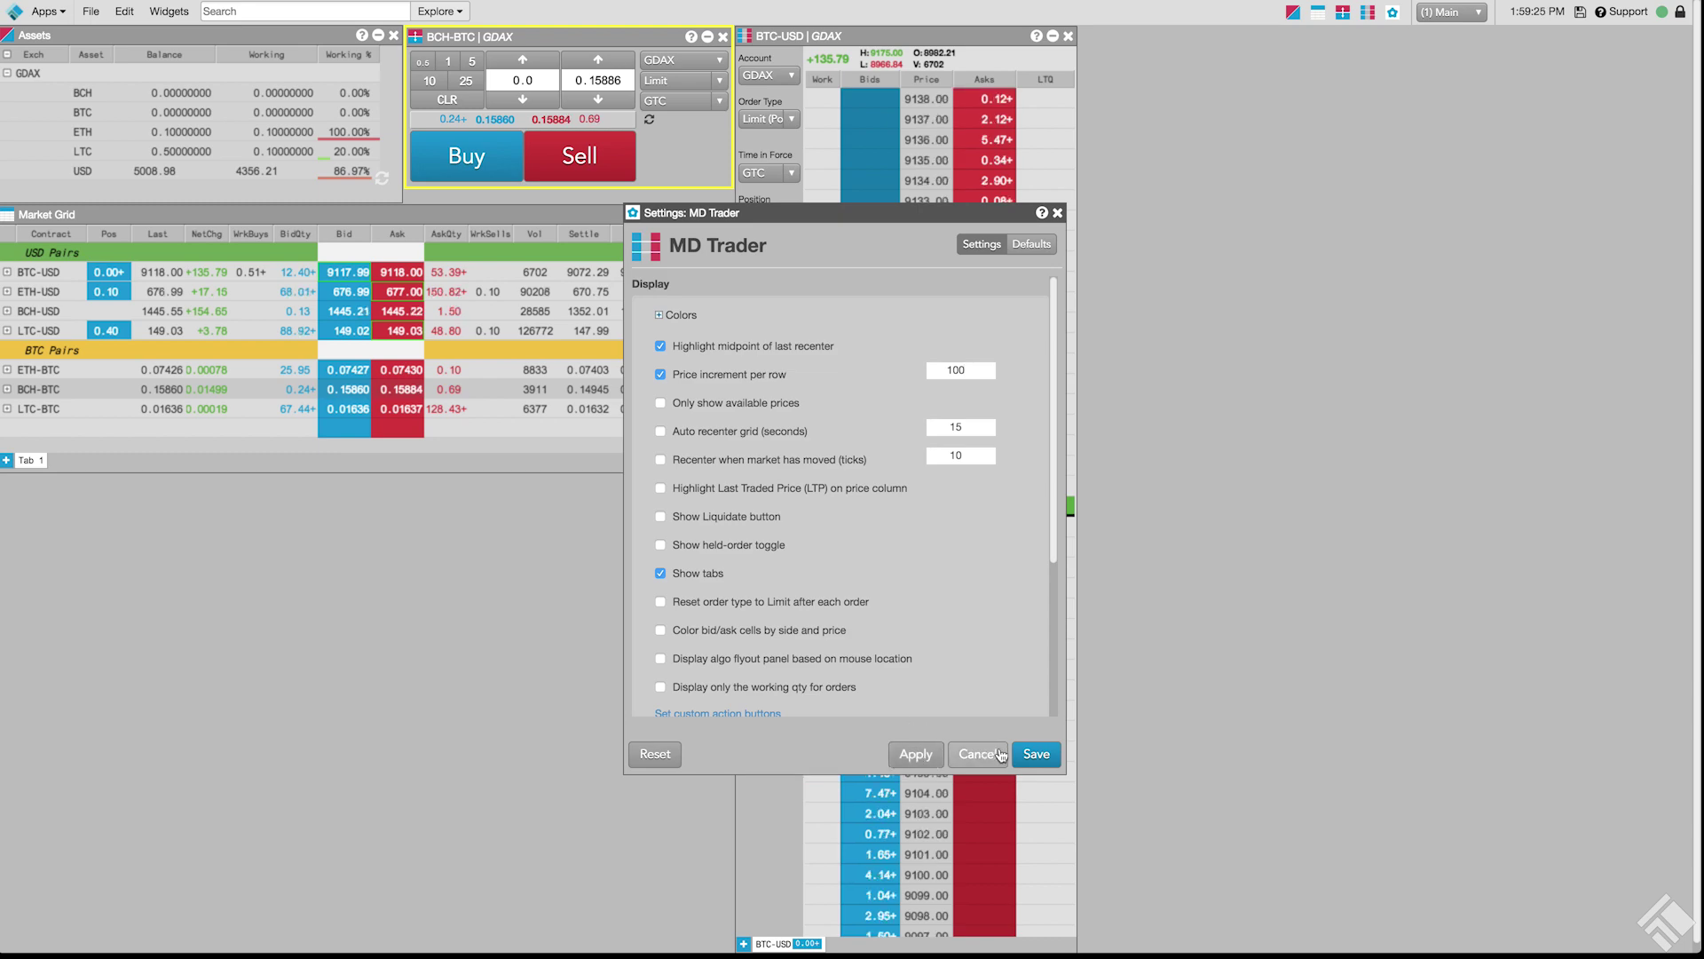
left_click(1036, 756)
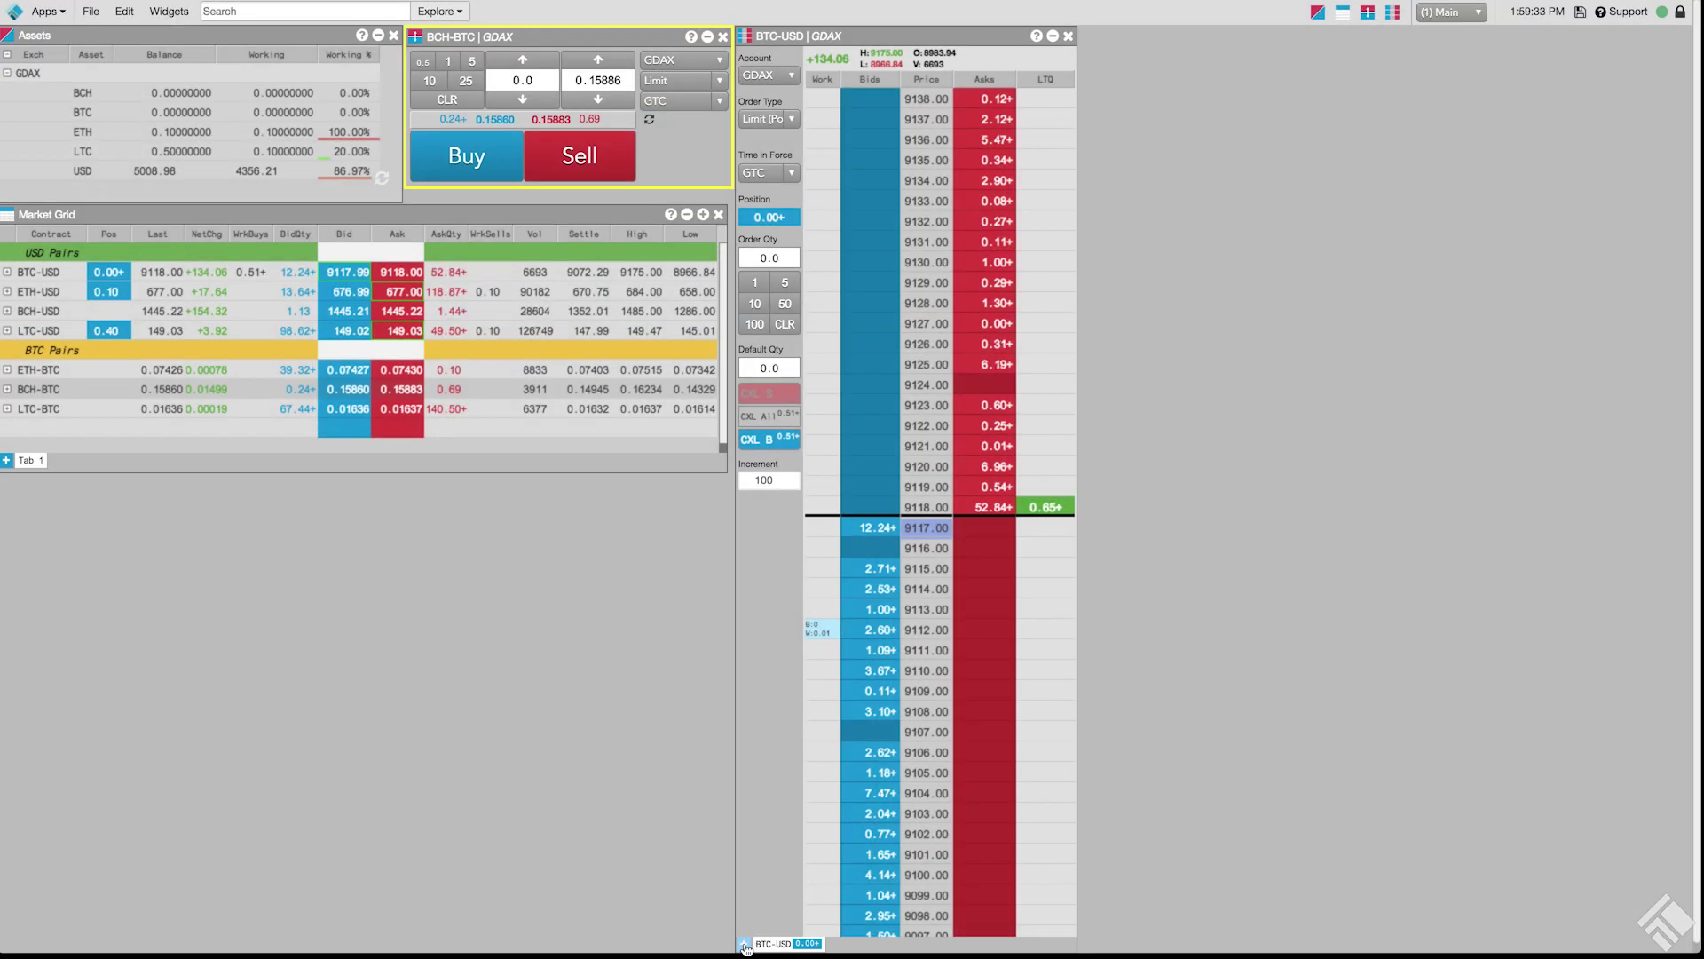
Add ETH-USD and then LTC-USD instruments to the MD Trader ladder
left_click(745, 946)
type("eth")
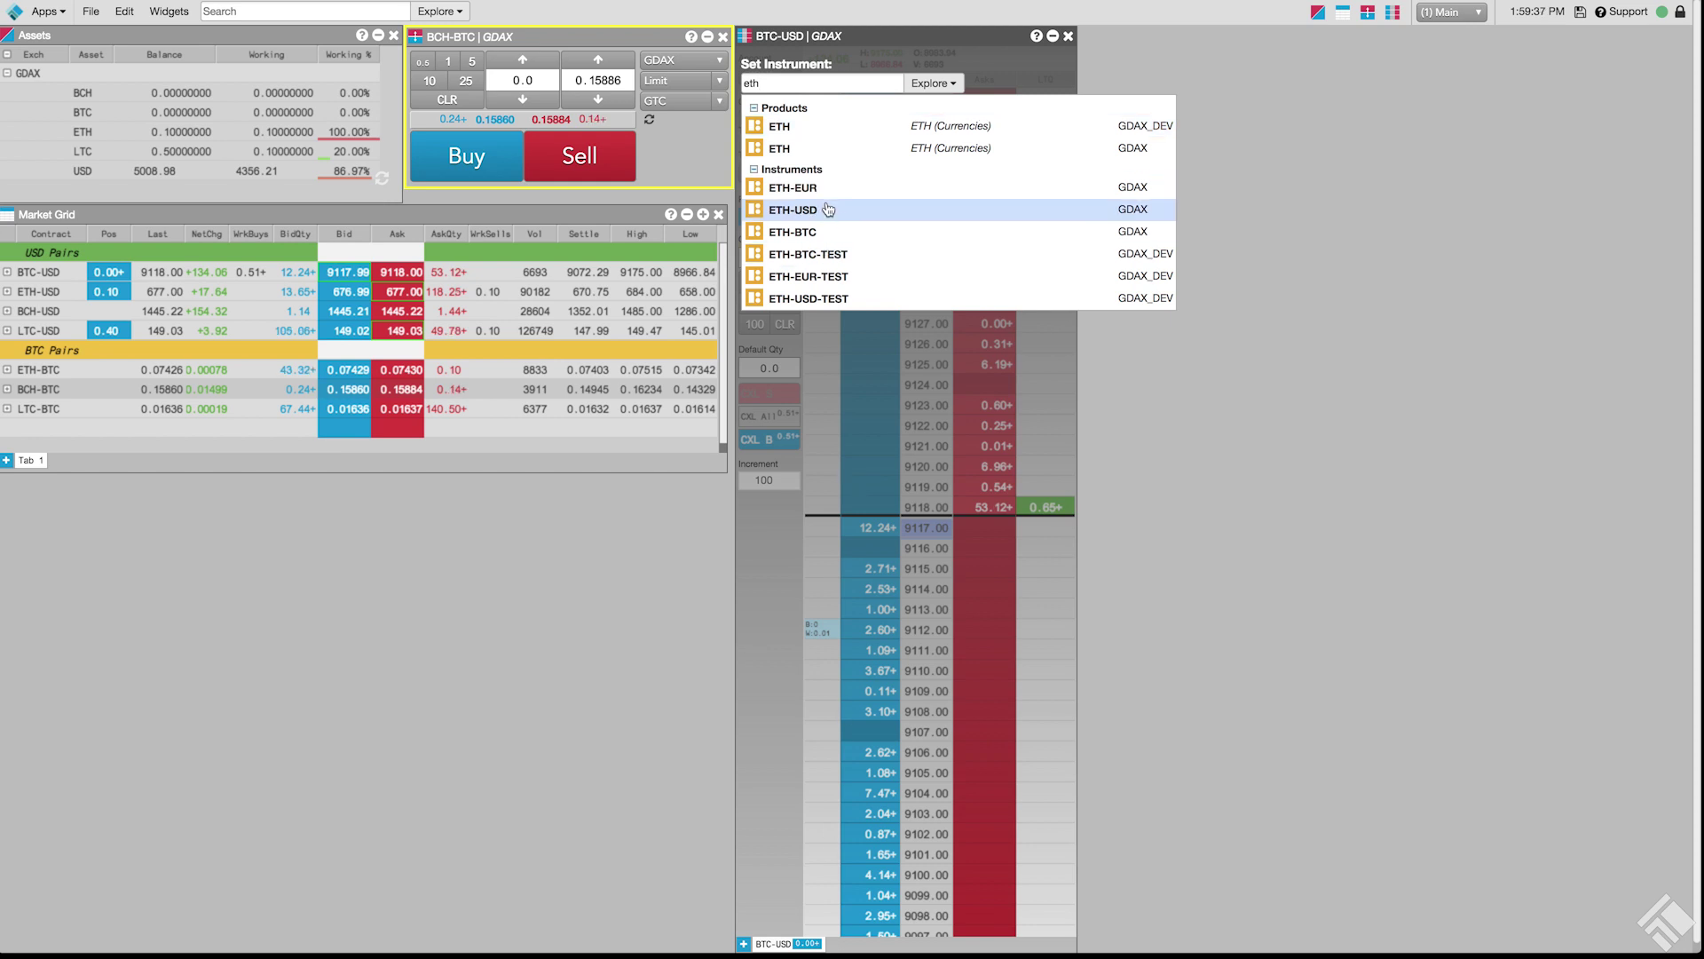
left_click(821, 211)
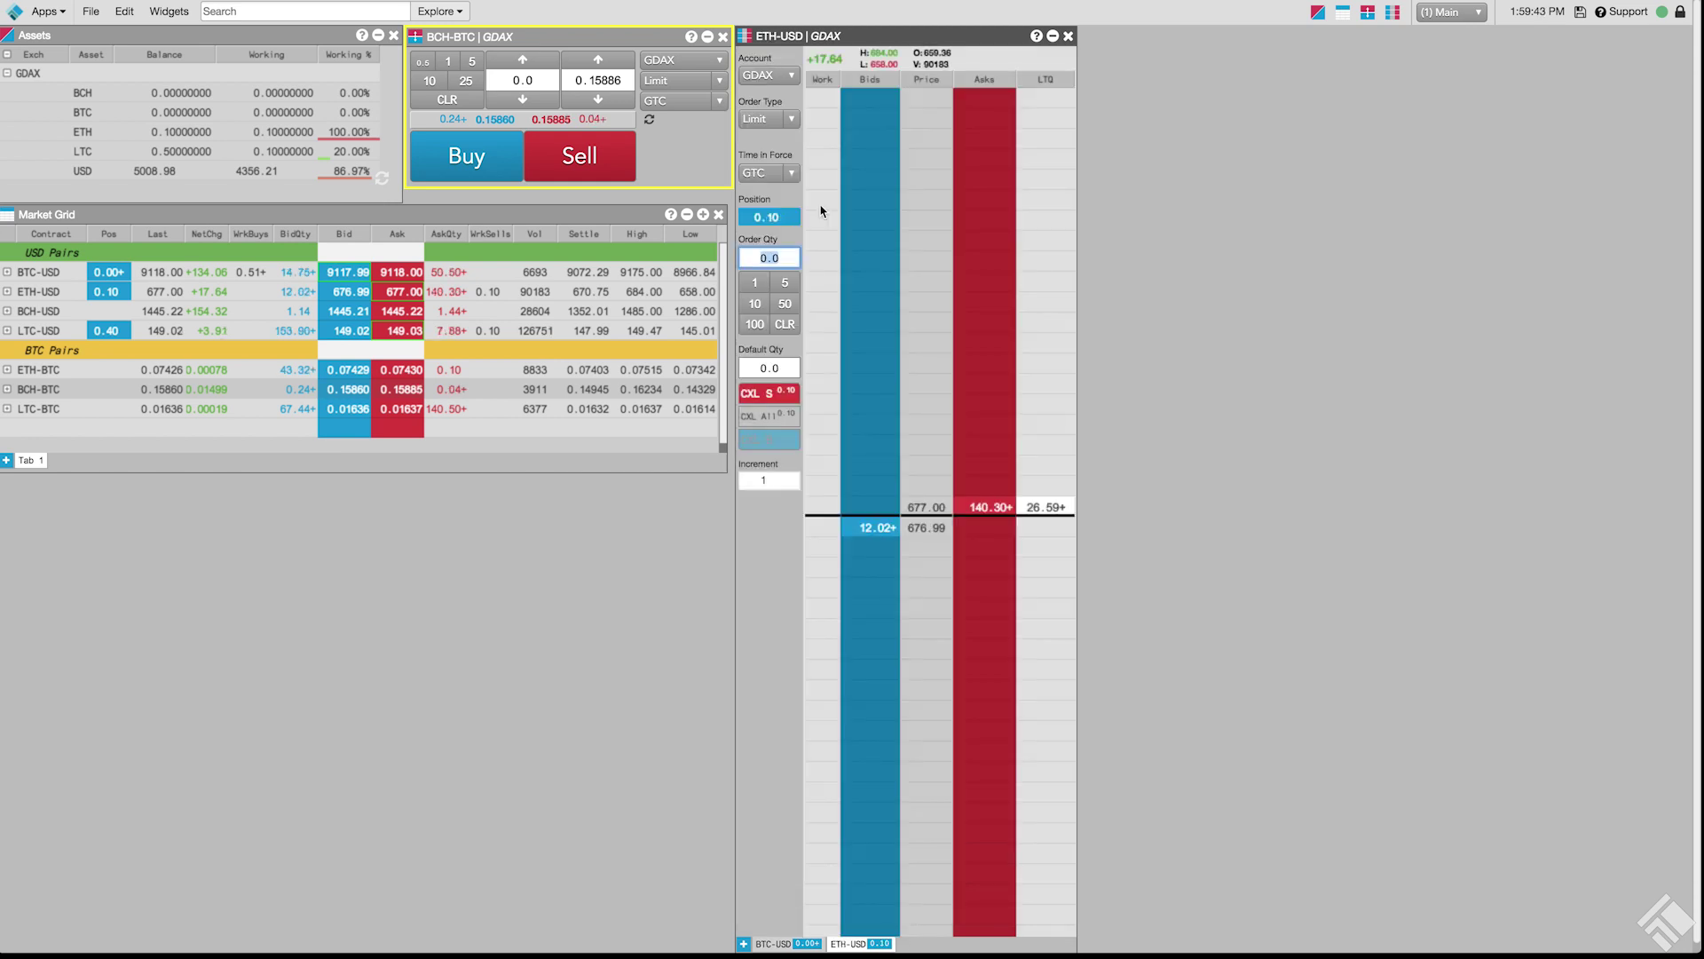
left_click(744, 944)
type("ltc")
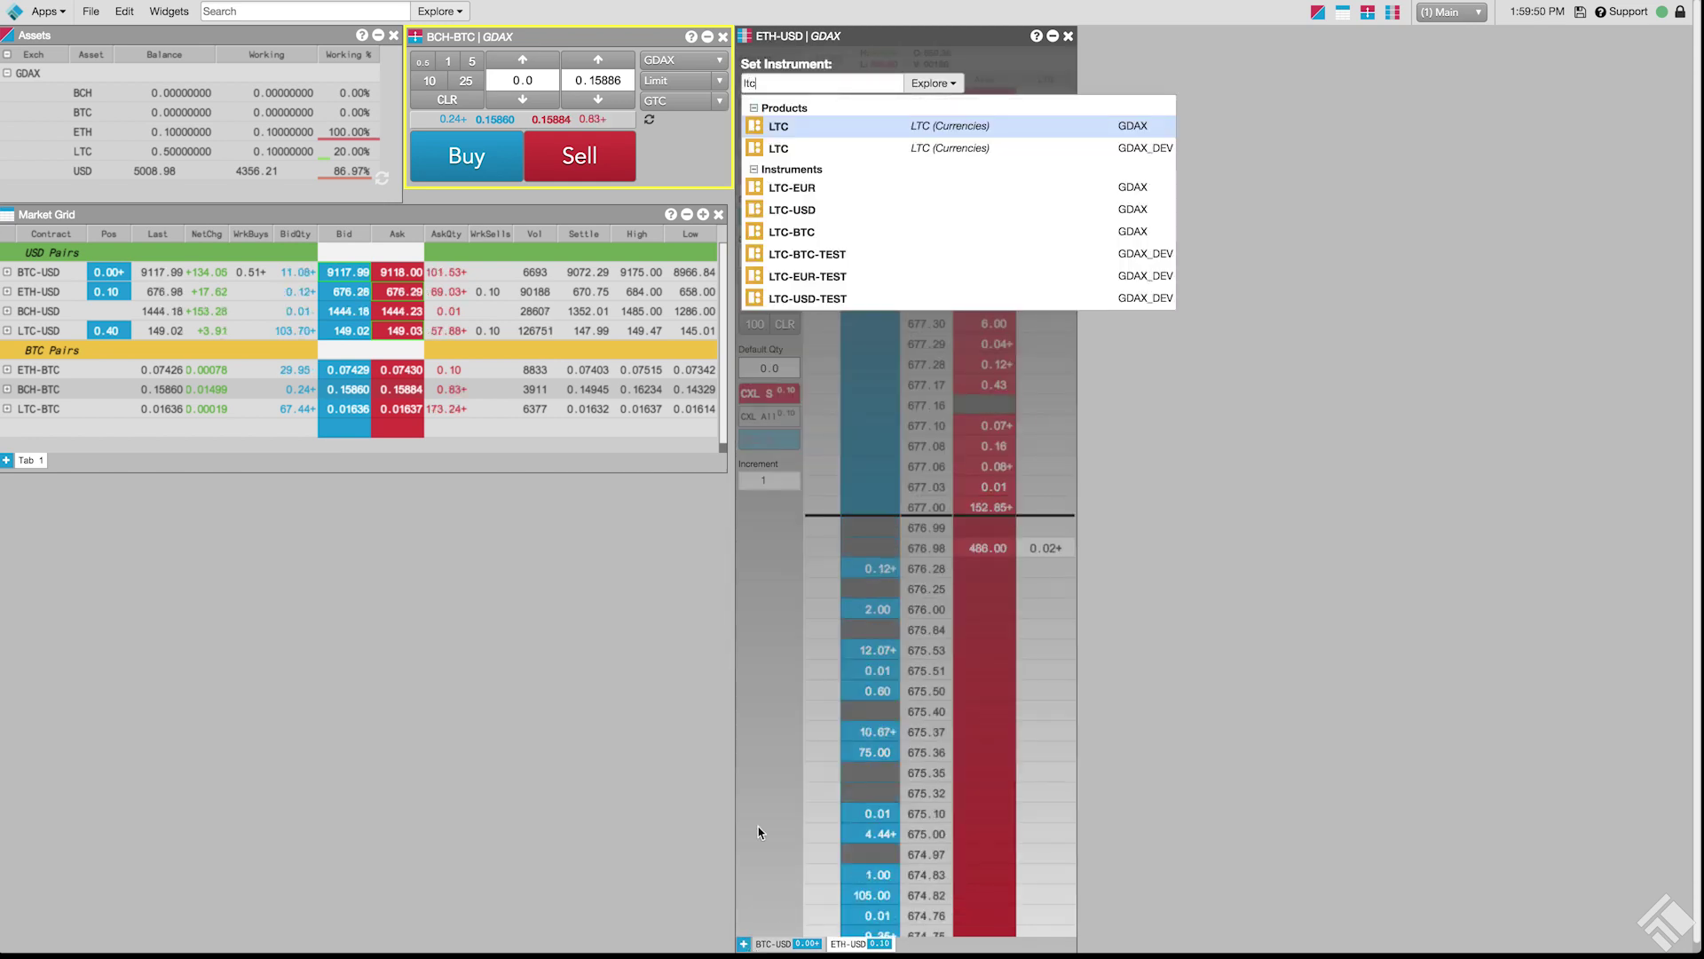
left_click(811, 211)
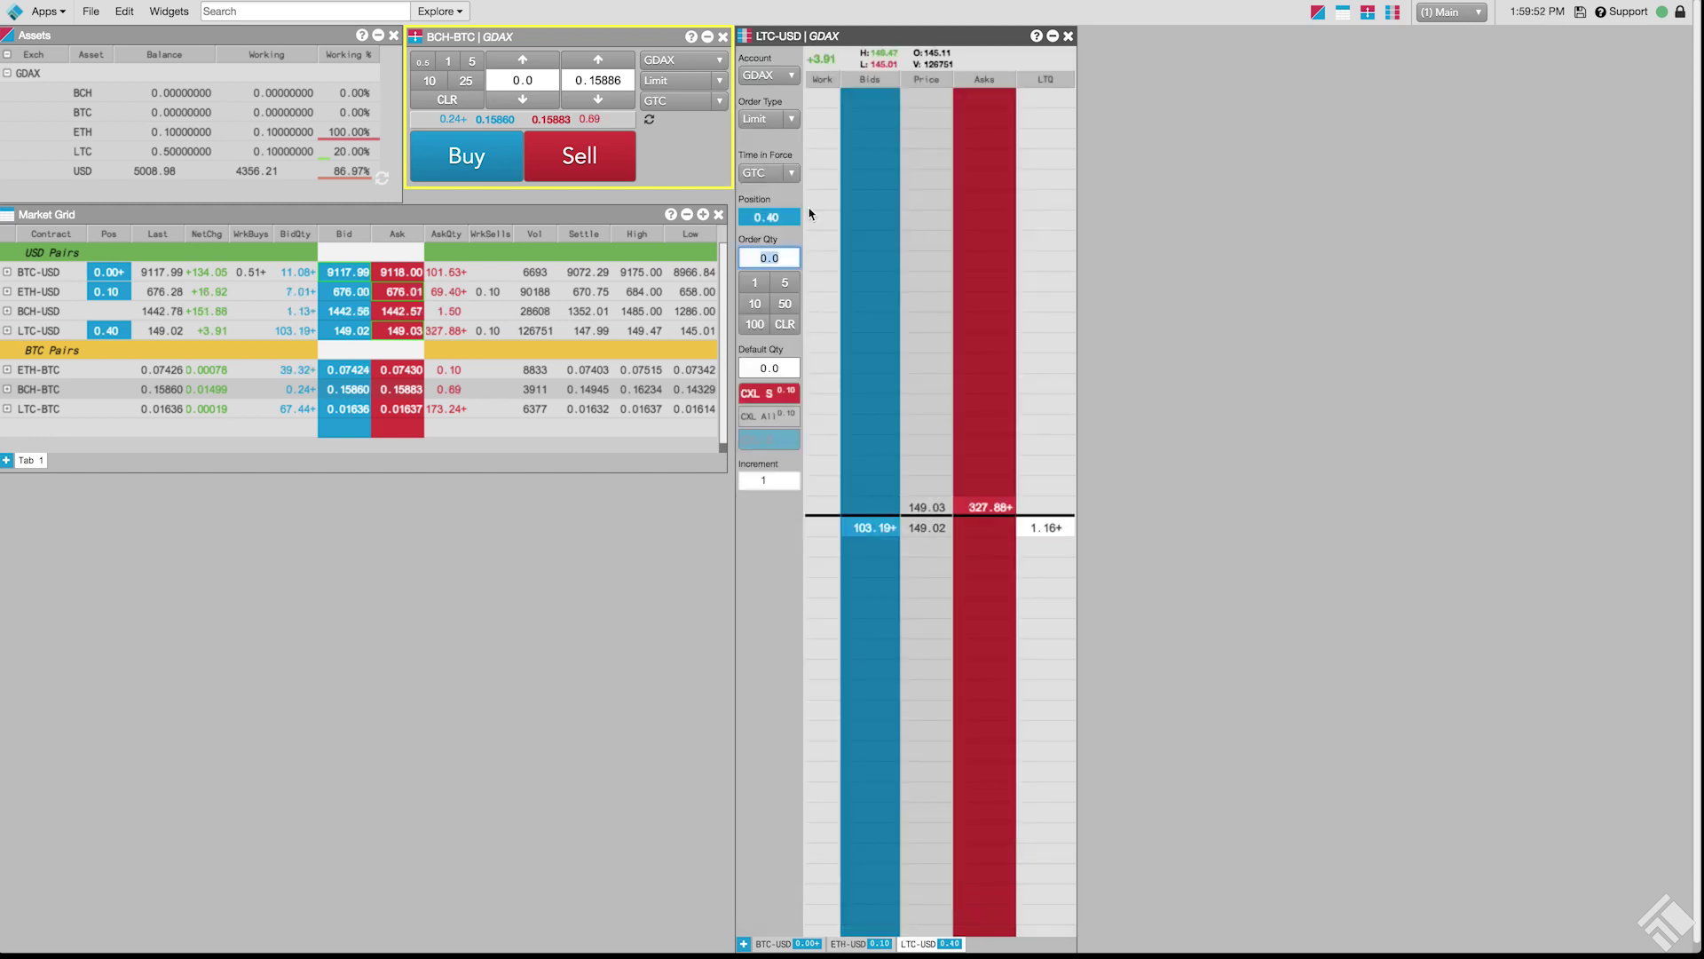
left_click(171, 12)
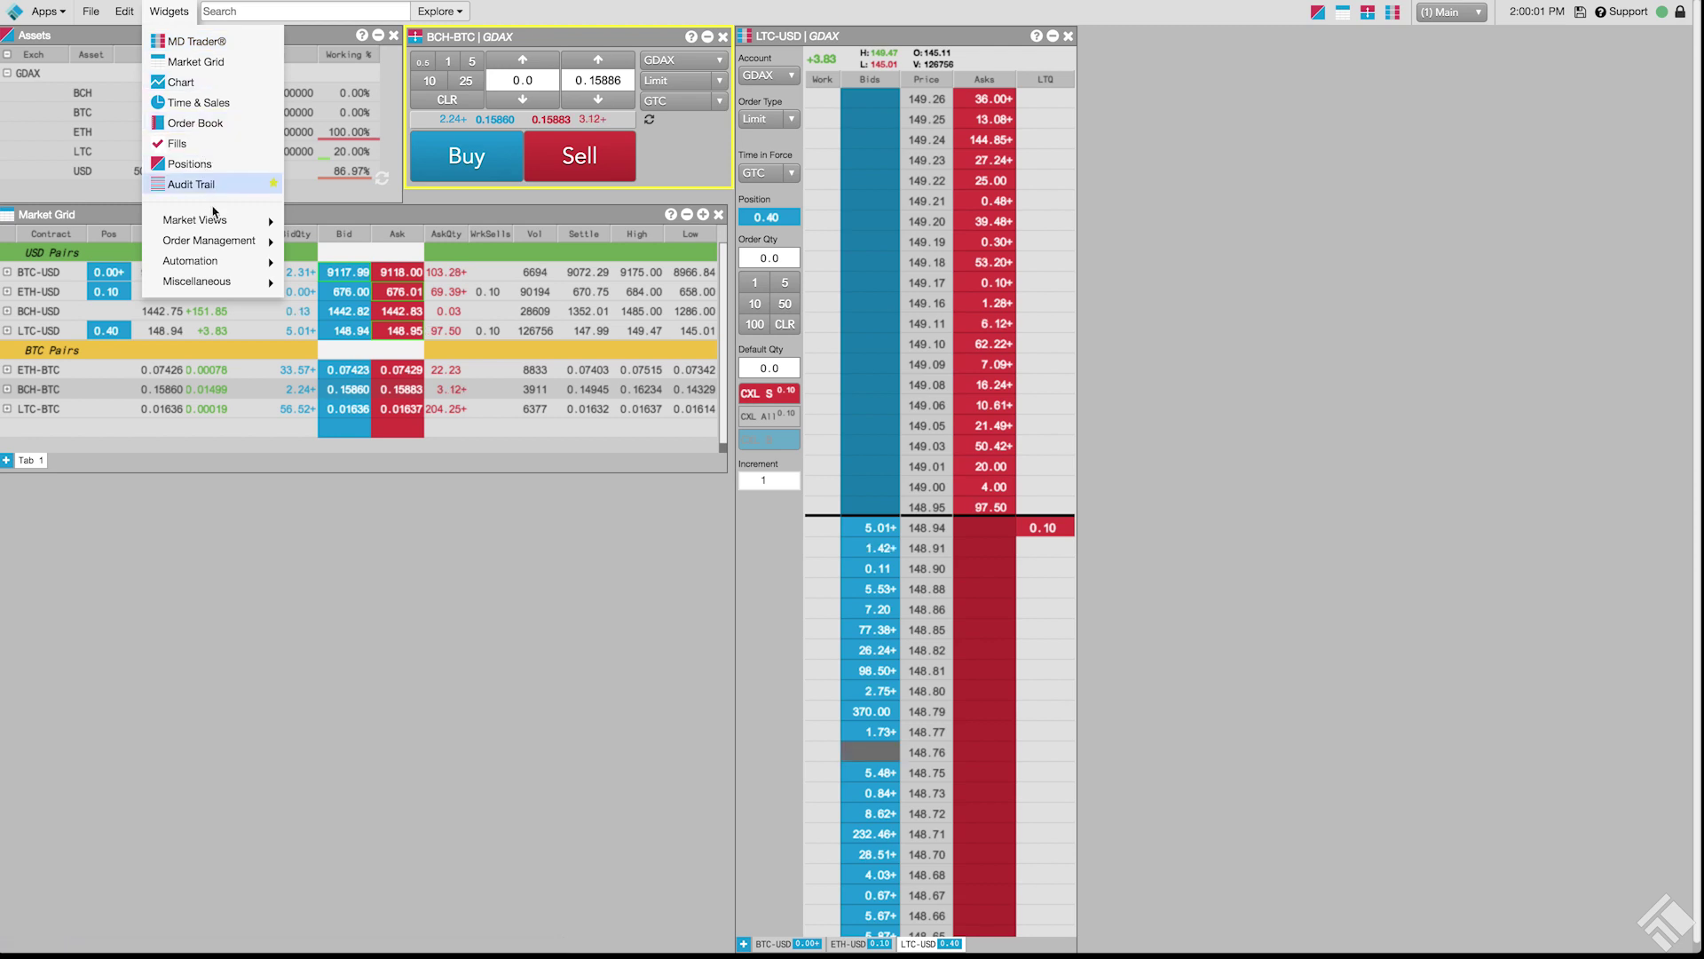
Add a Time & Sales widget and dock it as a group against the ladder's edge
mouse_move(213, 249)
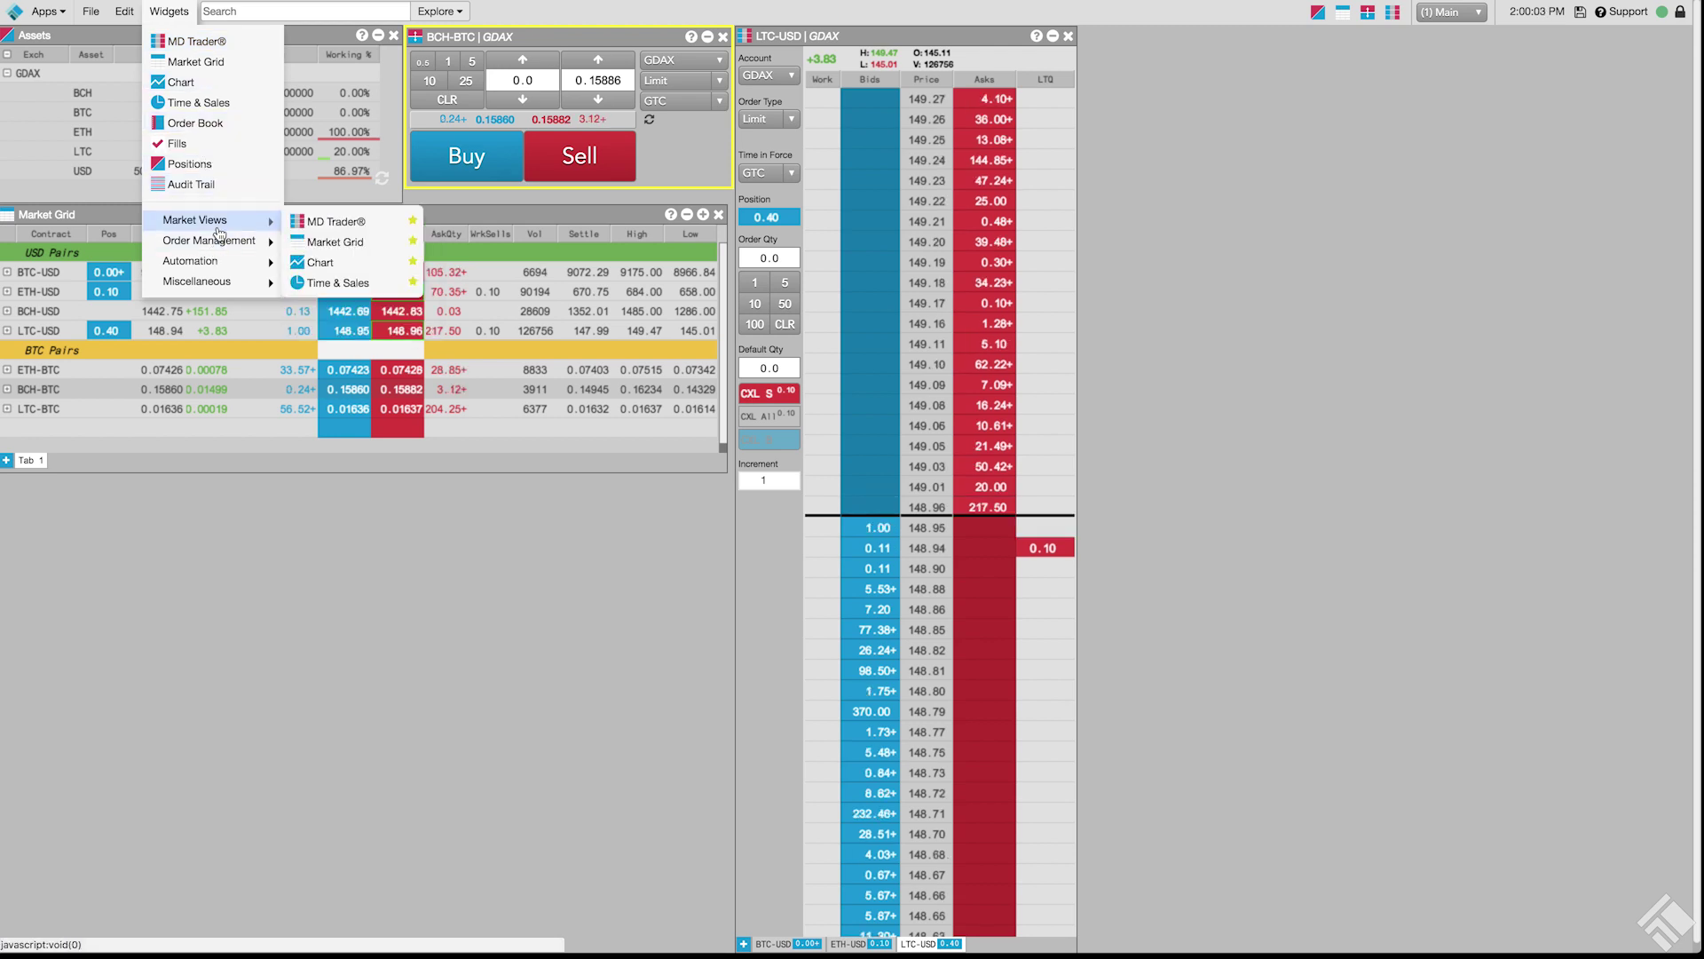
left_click(330, 282)
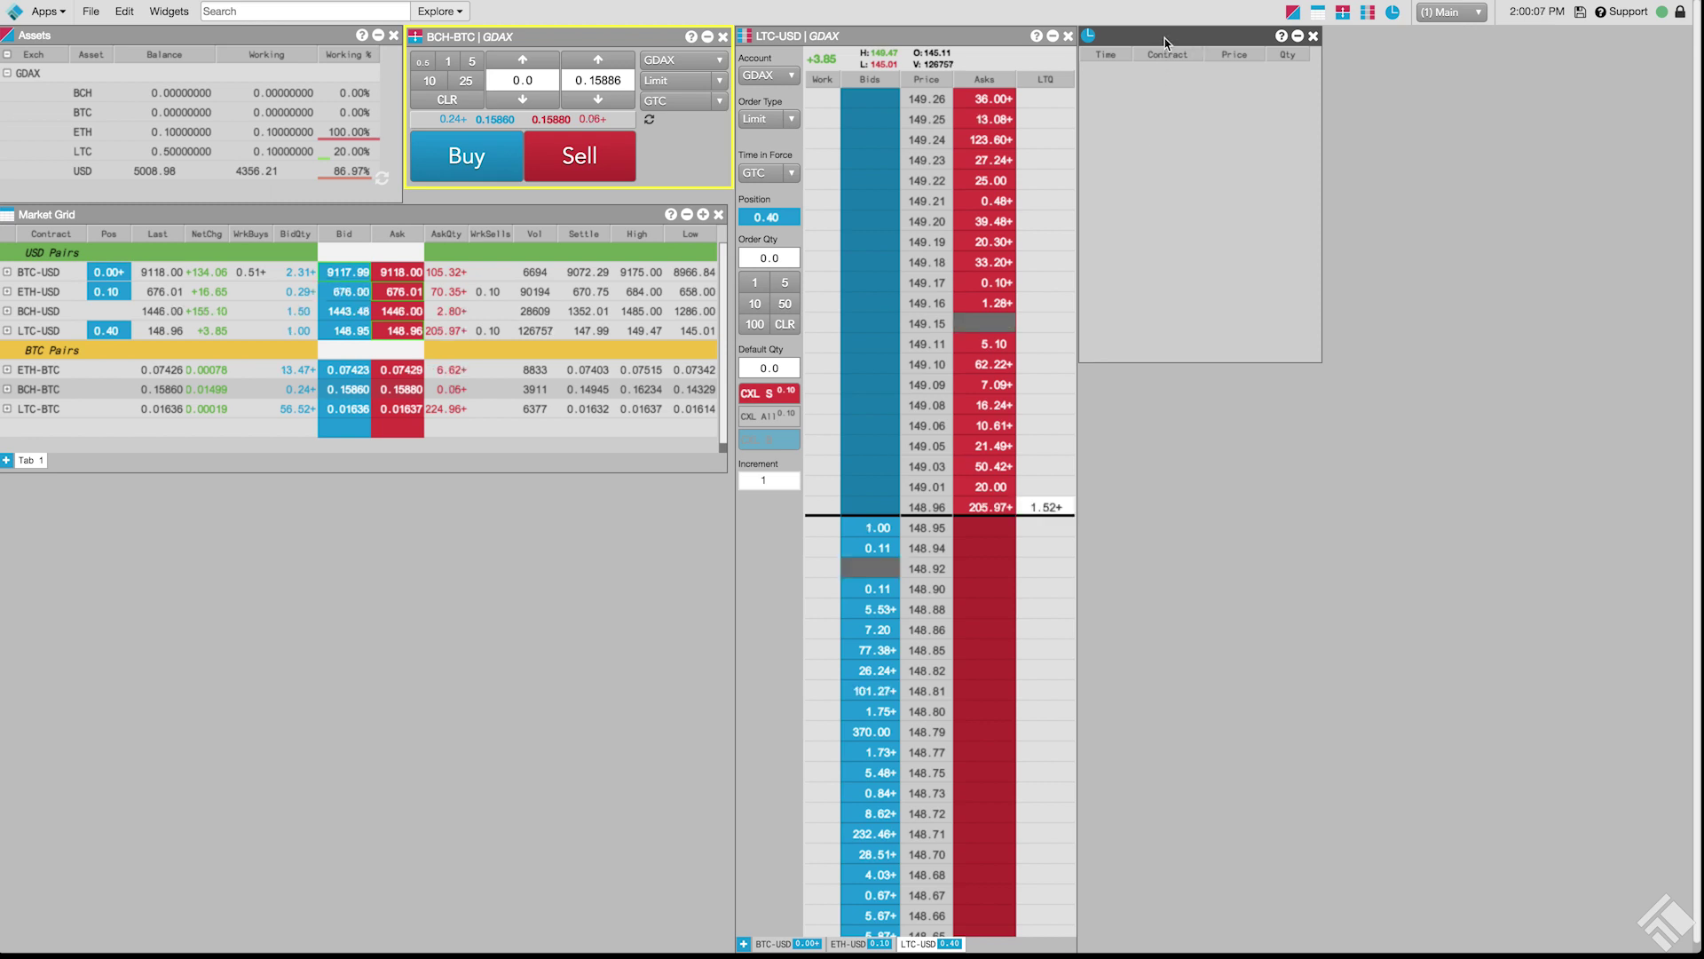
left_click_drag(1165, 41, 1240, 81)
right_click(1238, 82)
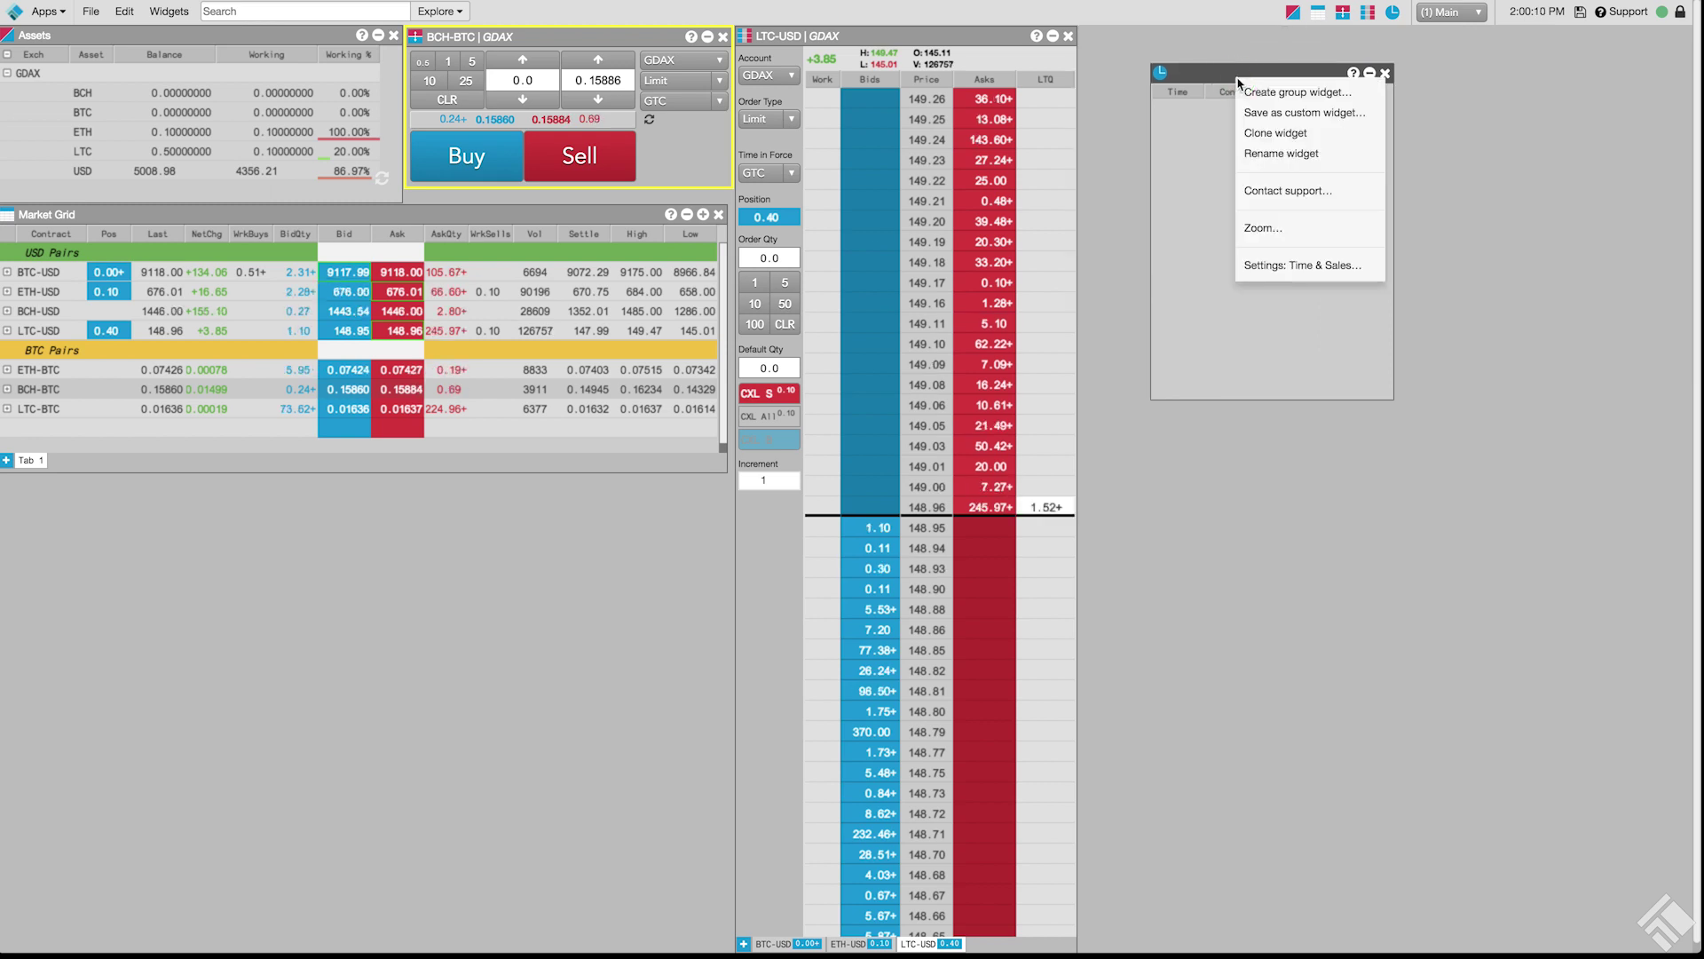
left_click(1265, 93)
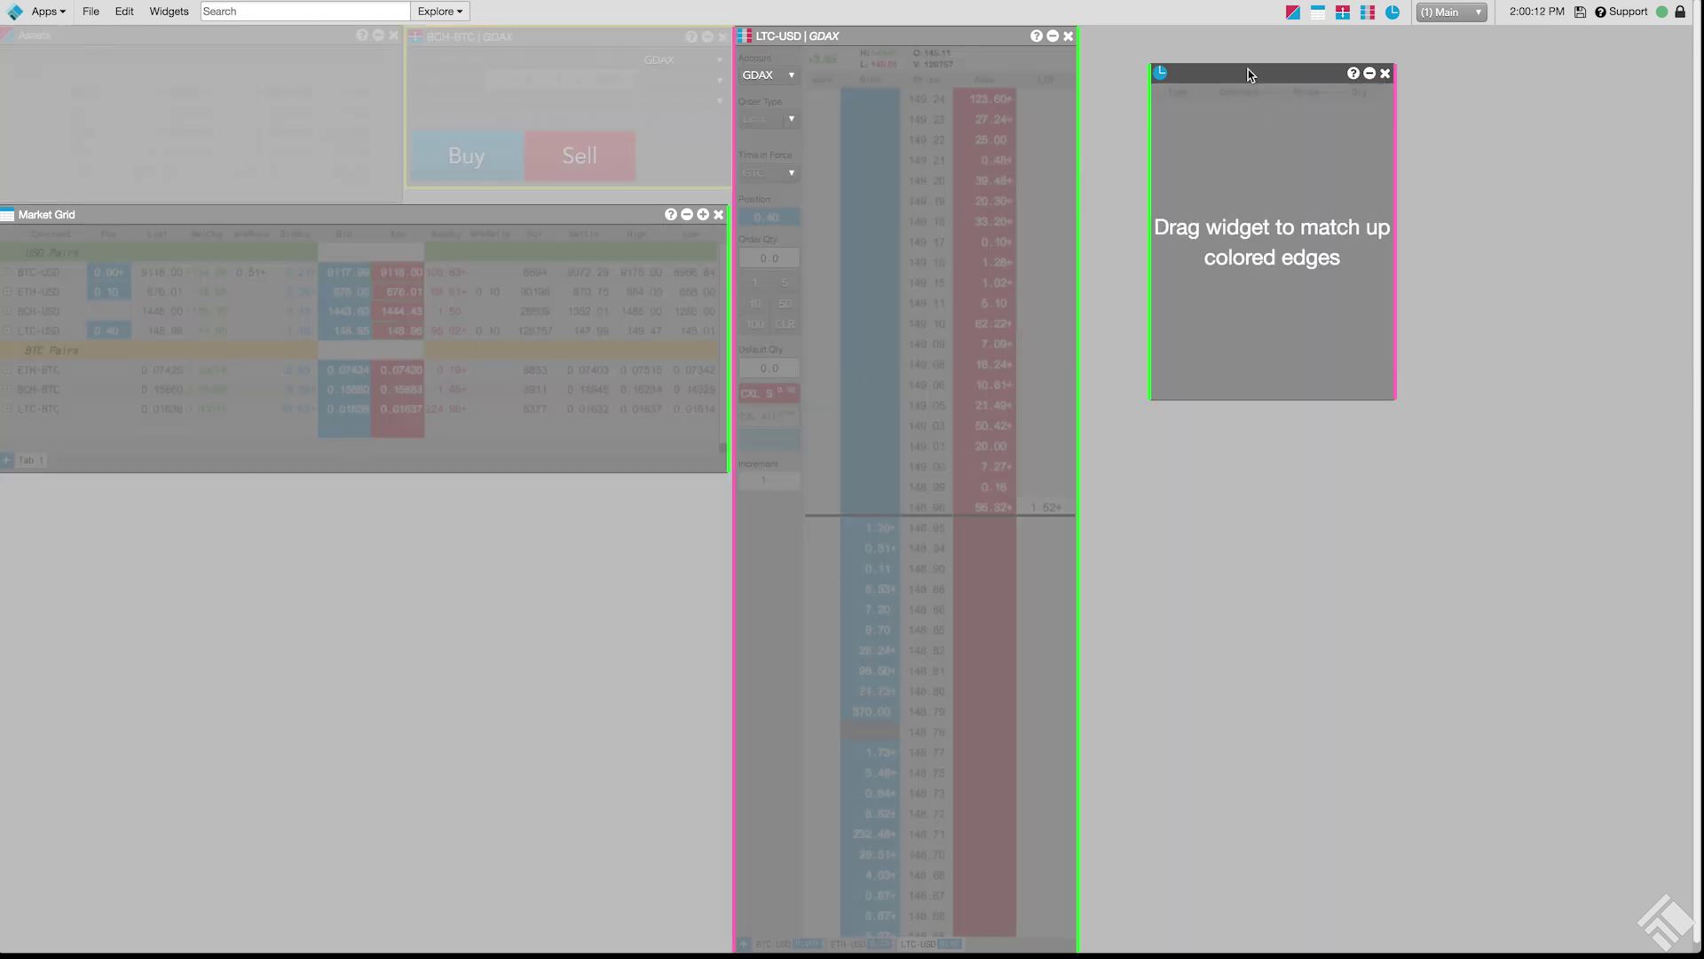
left_click_drag(1249, 69, 1183, 156)
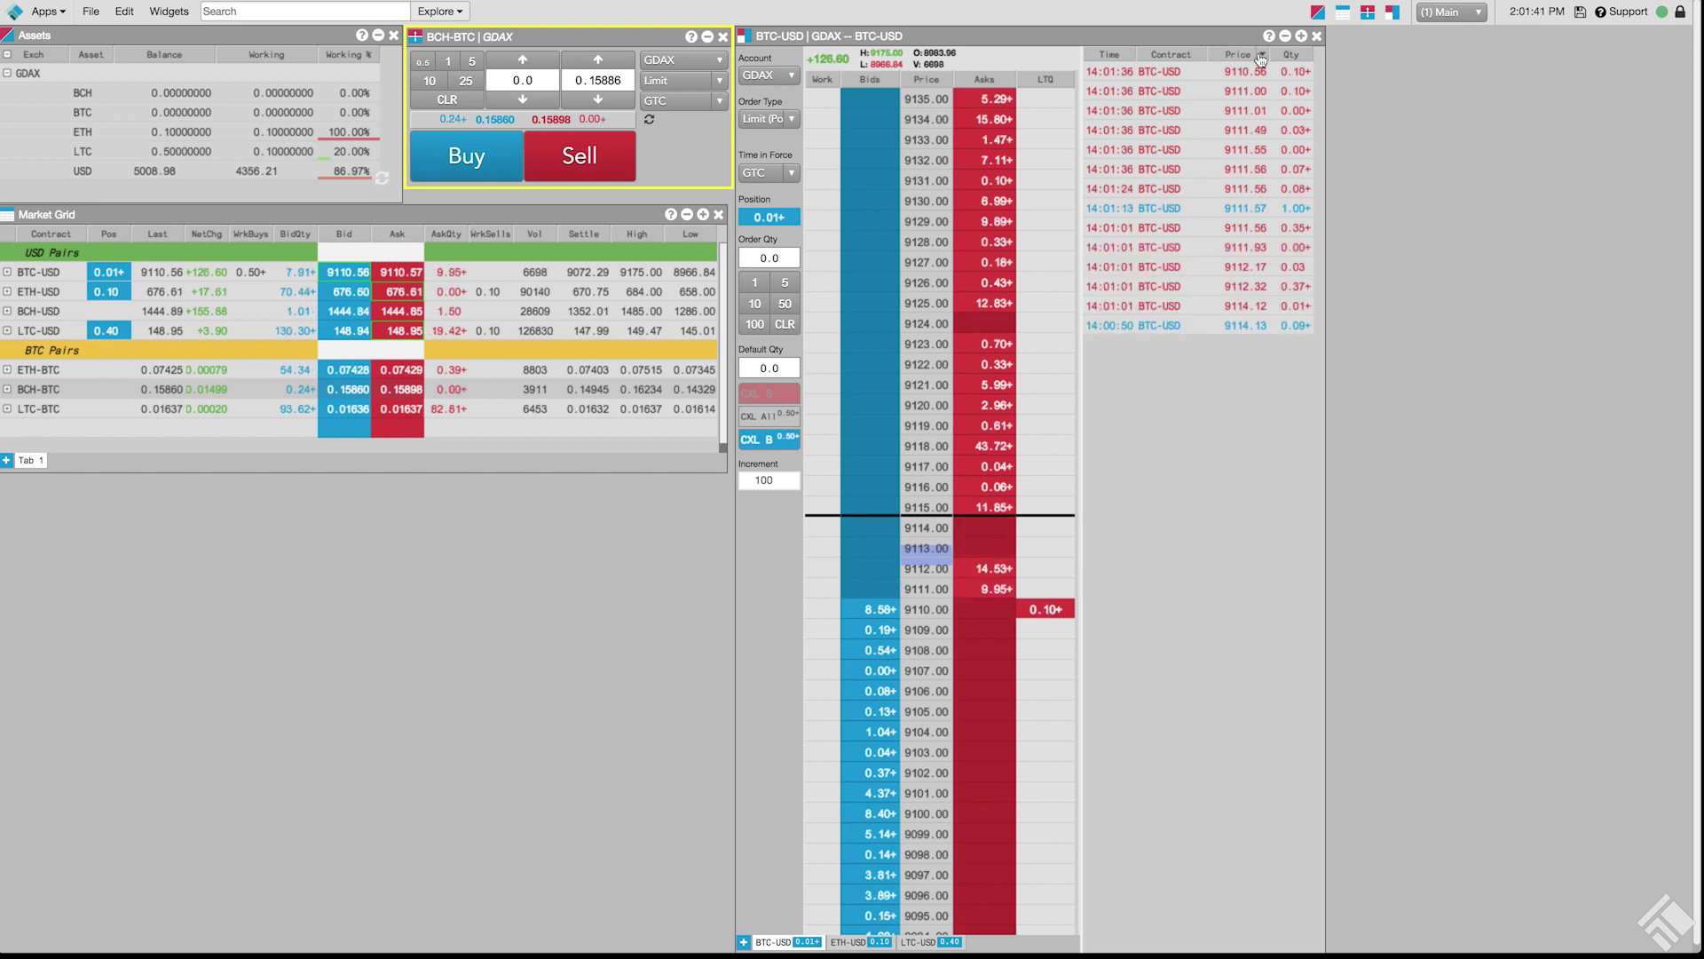
Filter the Time & Sales Qty column to a minimum quantity of 1
left_click(1307, 56)
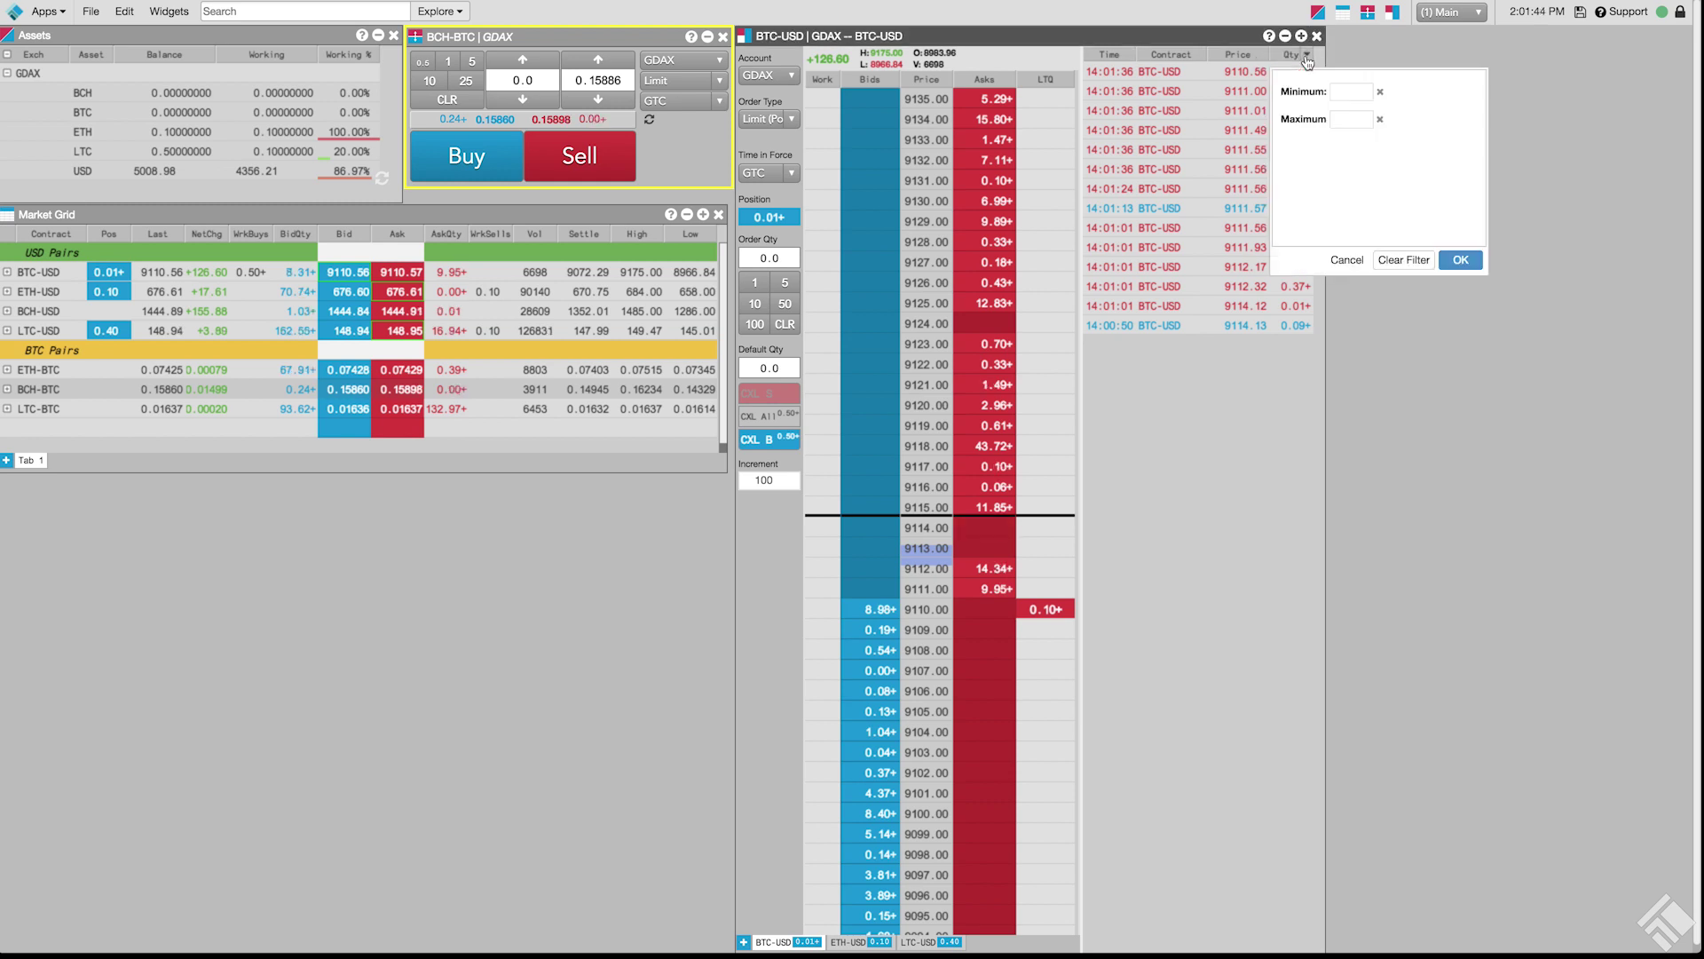
left_click(1344, 91)
type("1")
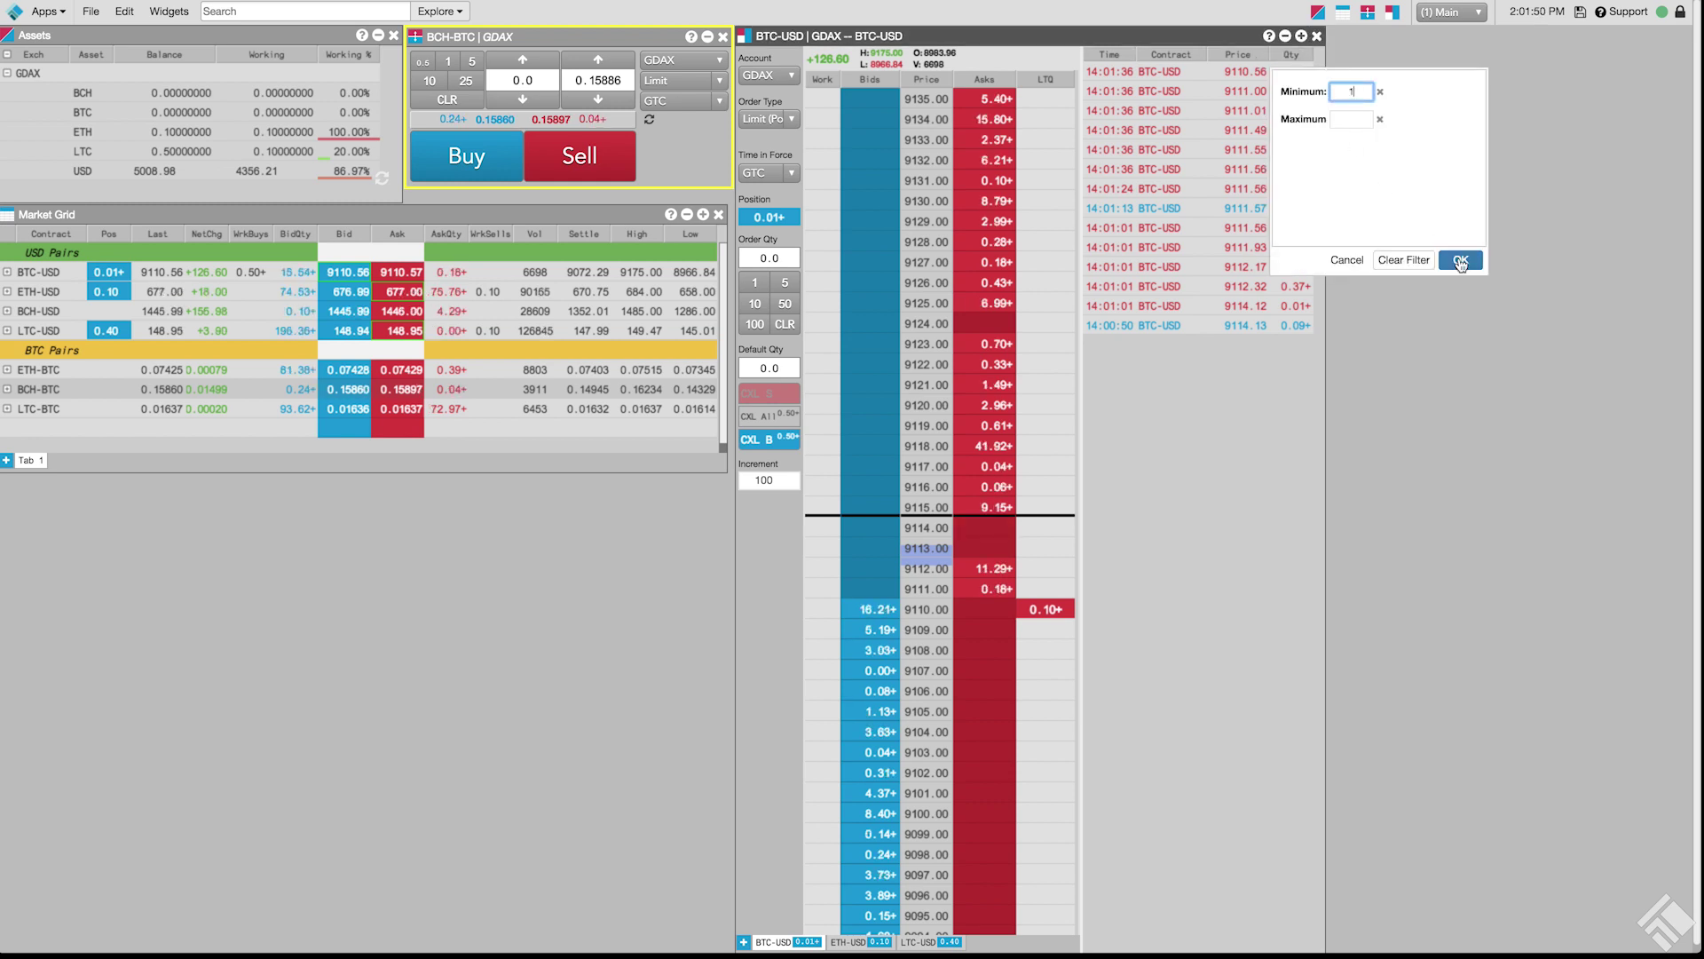
left_click(1460, 259)
Save the Time & Sales widget settings
right_click(1178, 203)
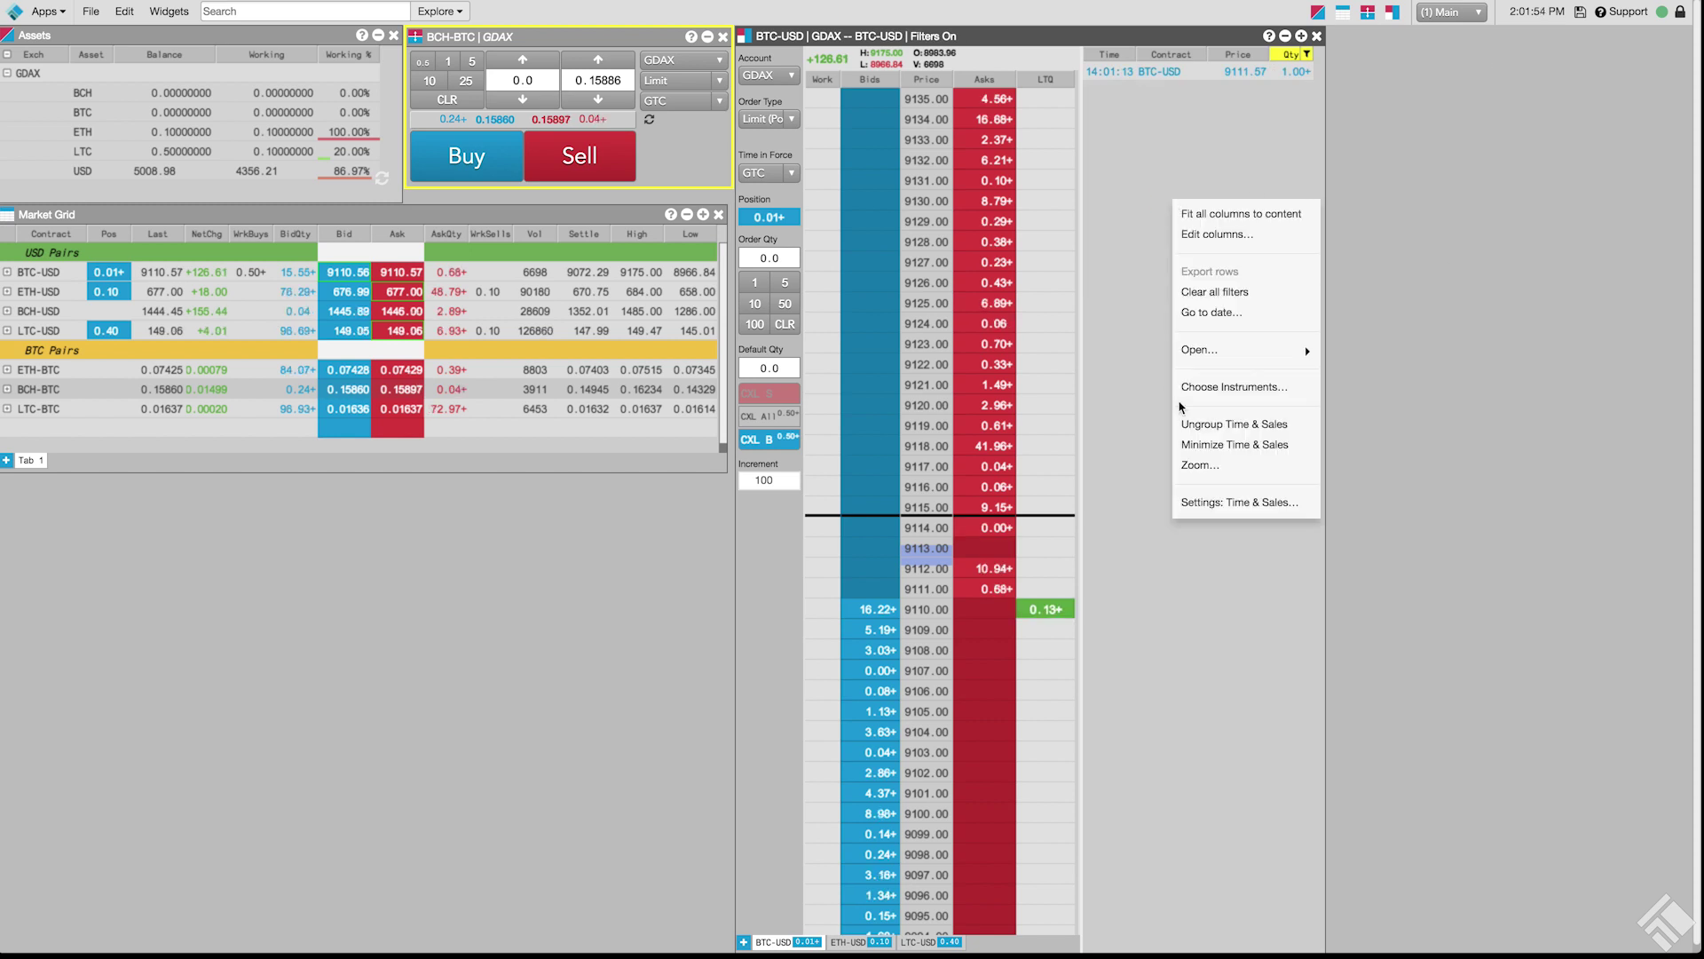
left_click(1213, 504)
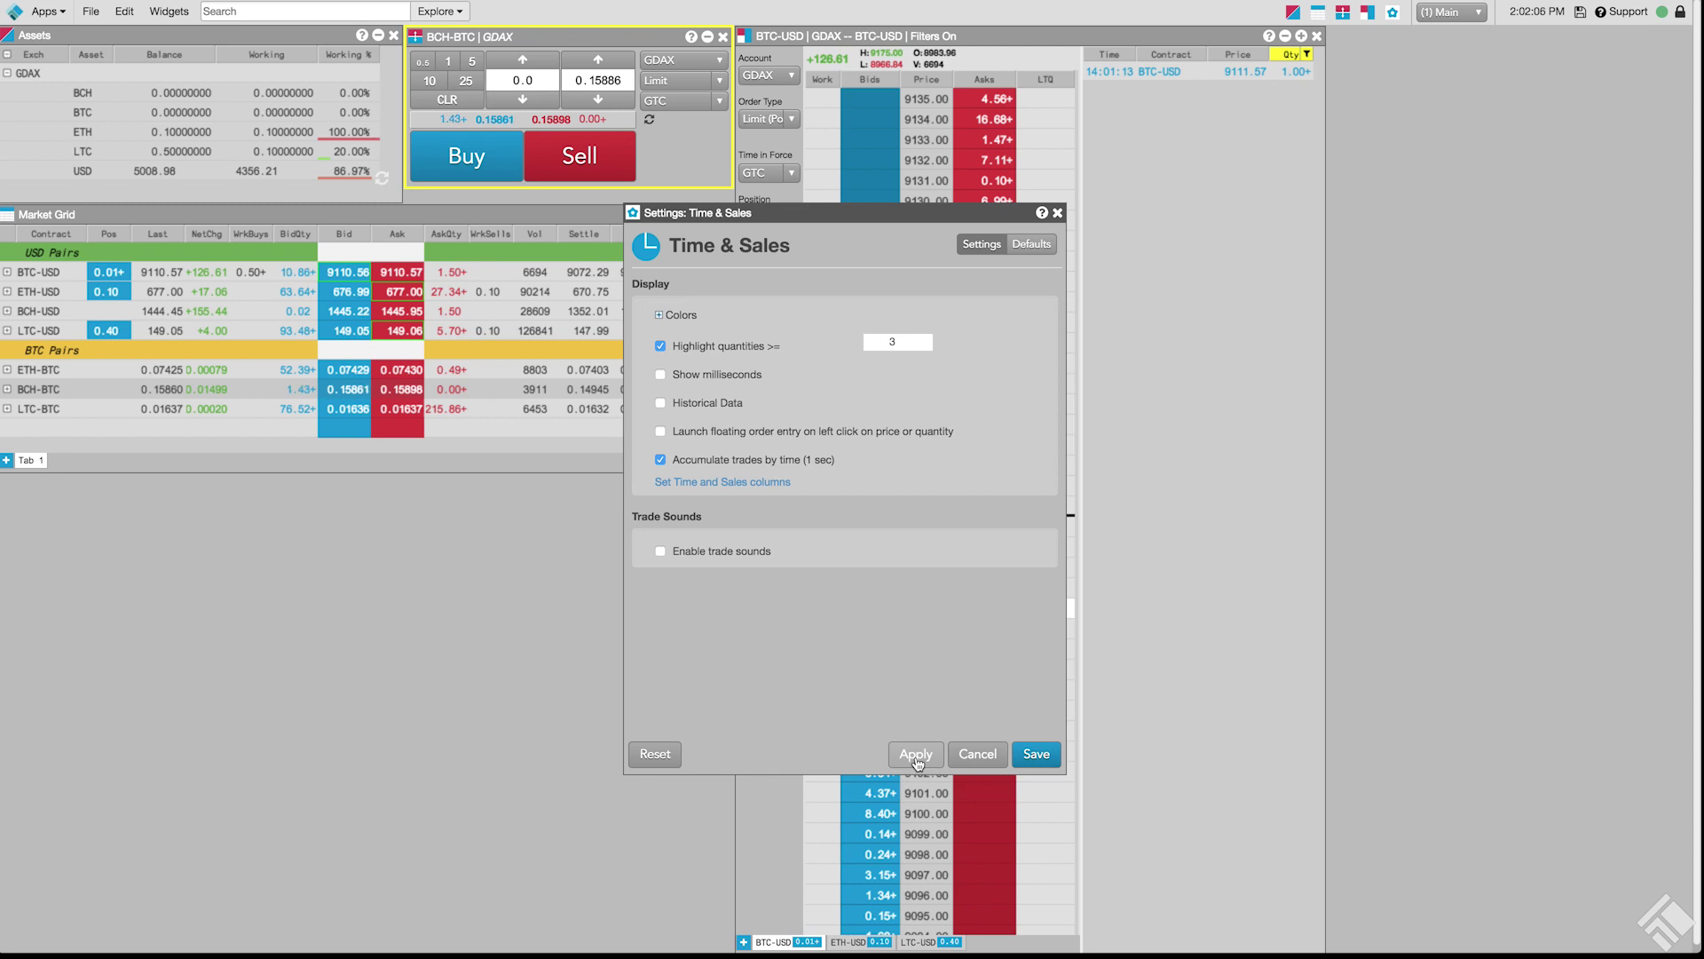
left_click(1036, 755)
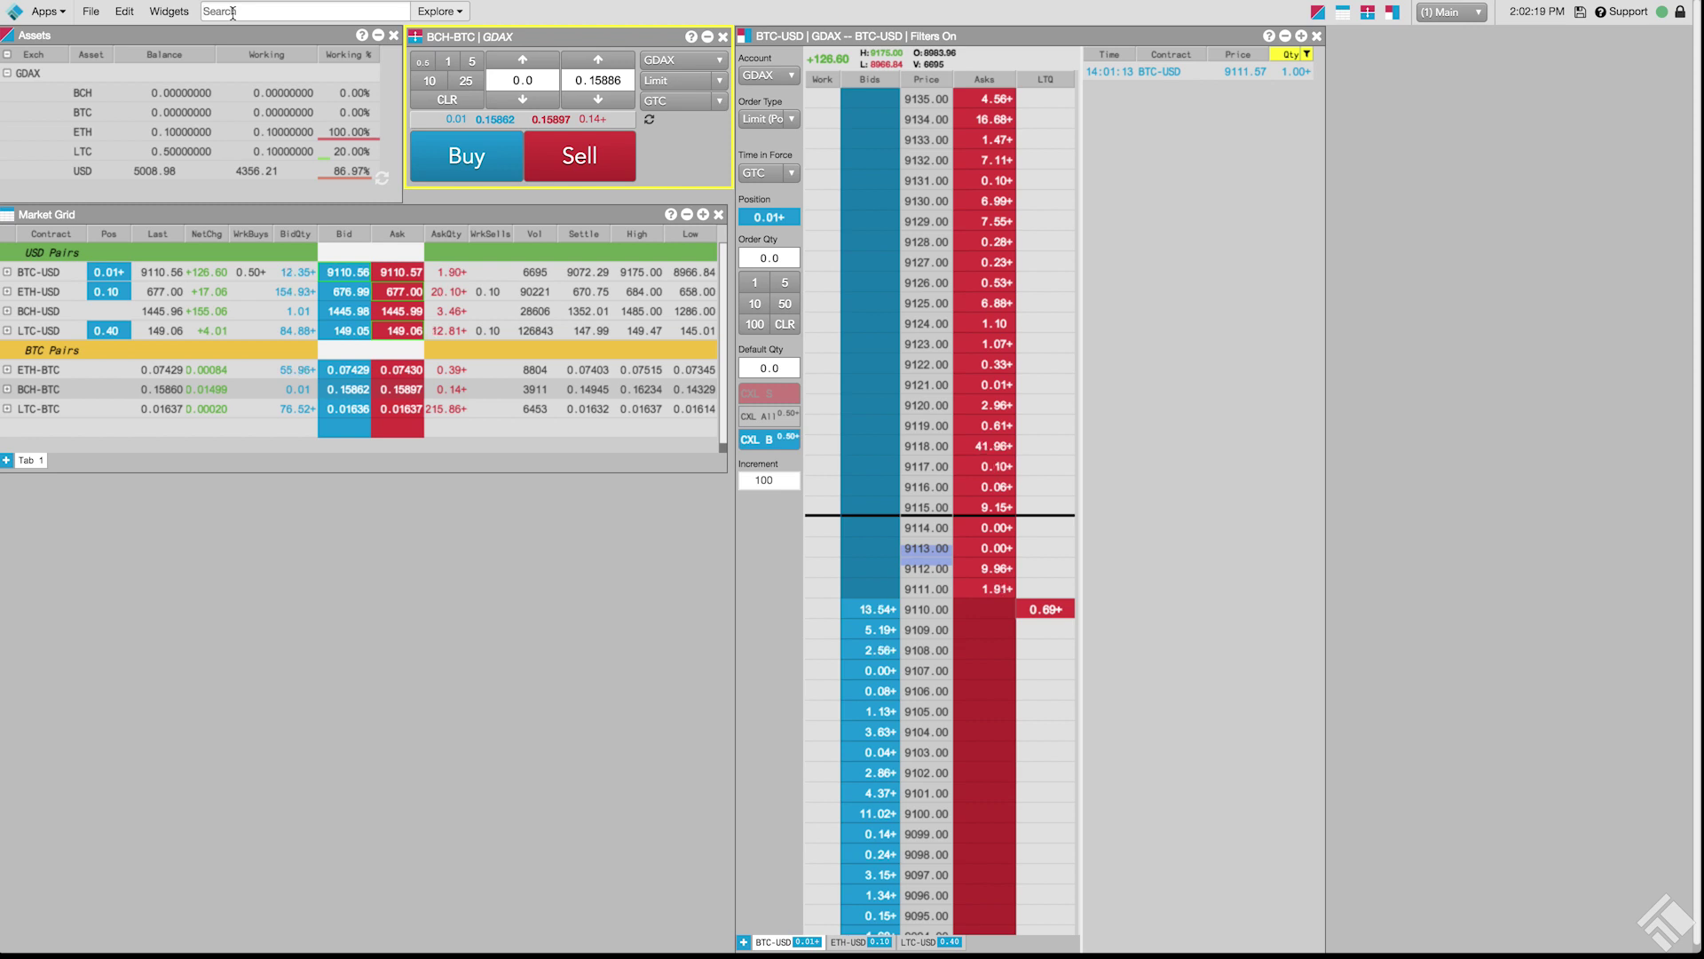
Open a BTC-USD chart, move it to the top right and enlarge it beside Time & Sales
left_click(232, 13)
type("btc")
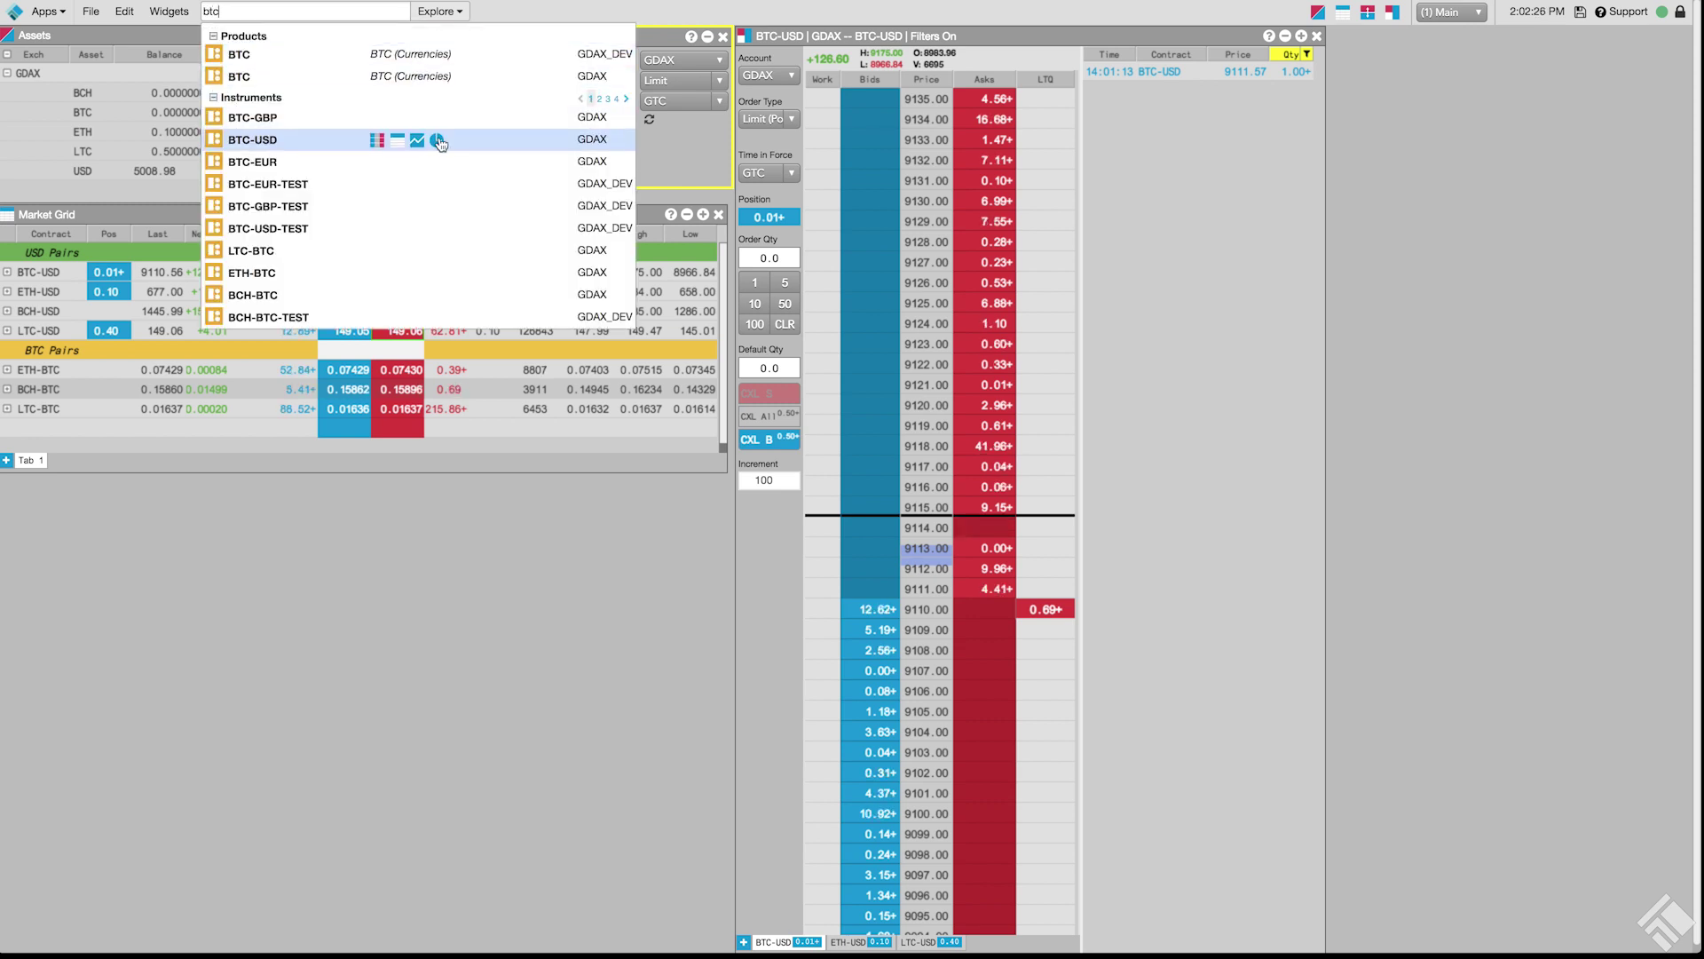
left_click(436, 143)
left_click_drag(266, 481, 1565, 40)
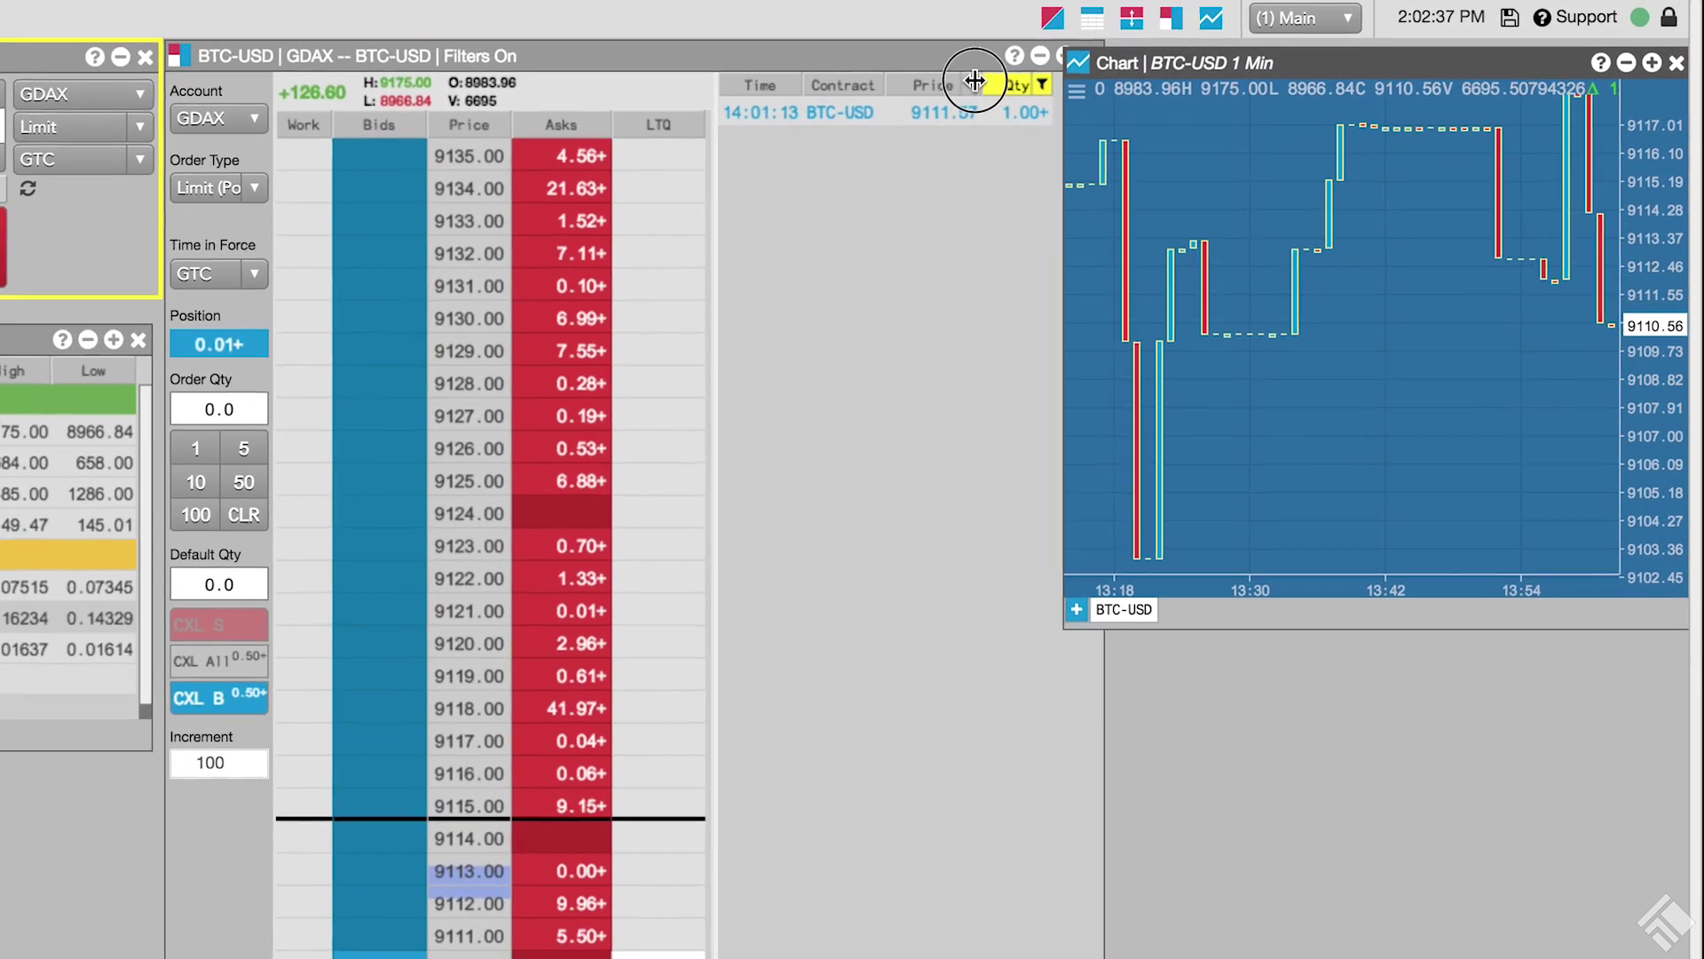
left_click_drag(1064, 628, 1023, 692)
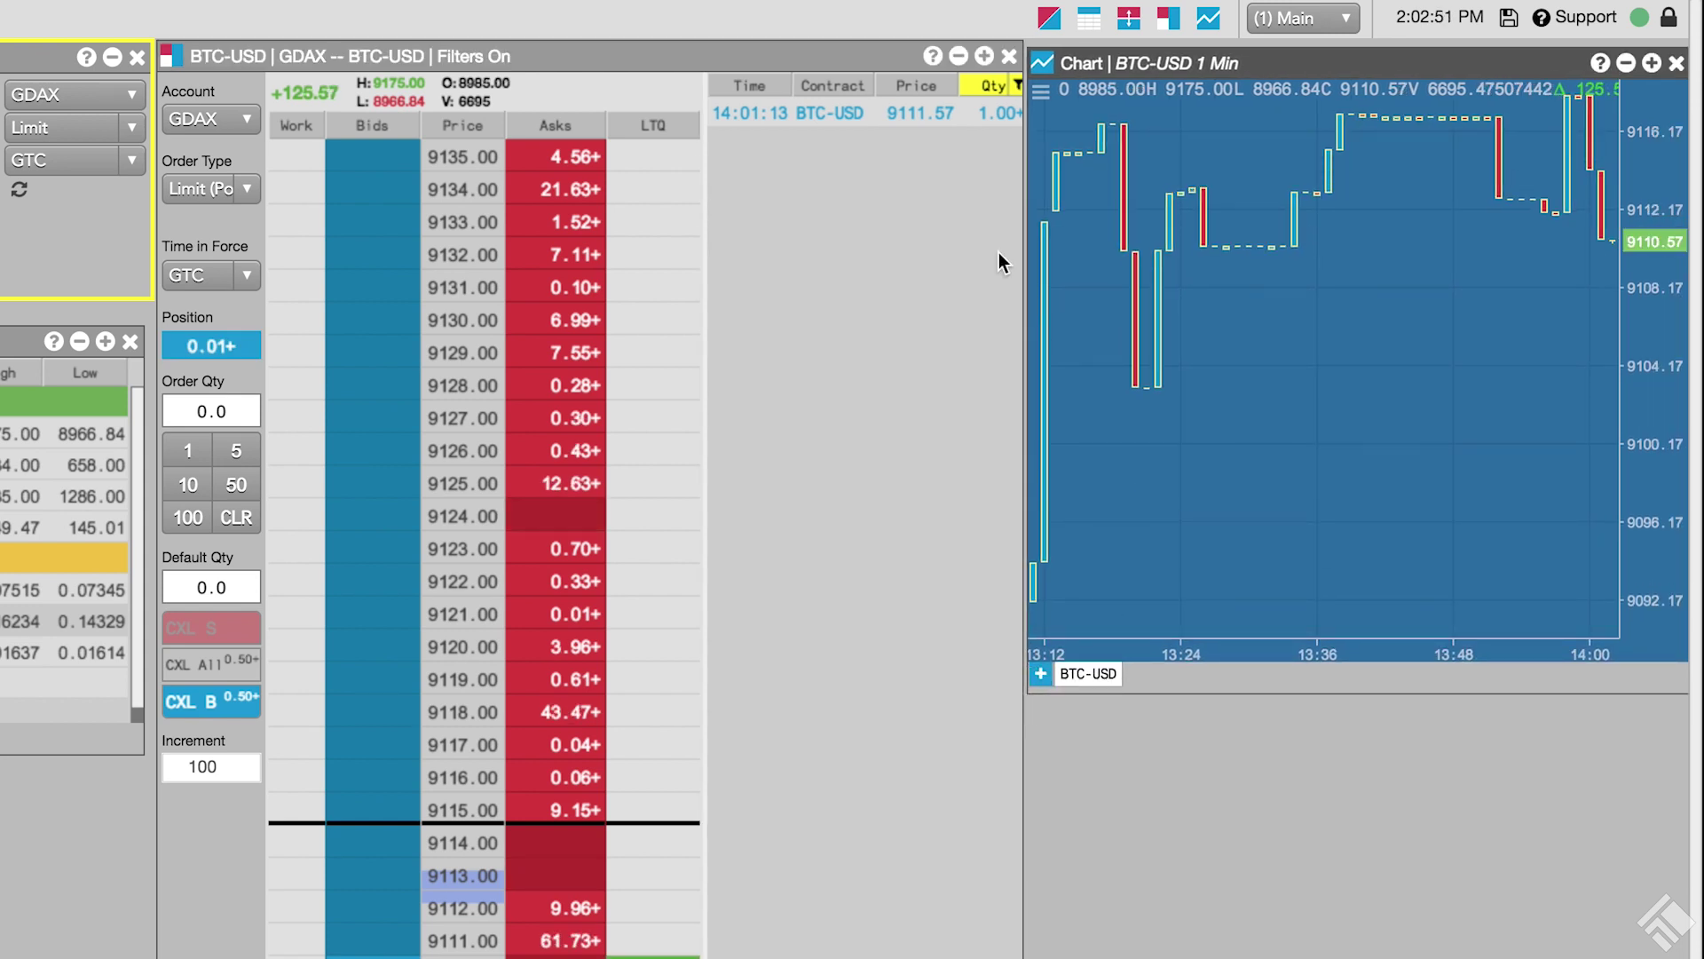
left_click(976, 85)
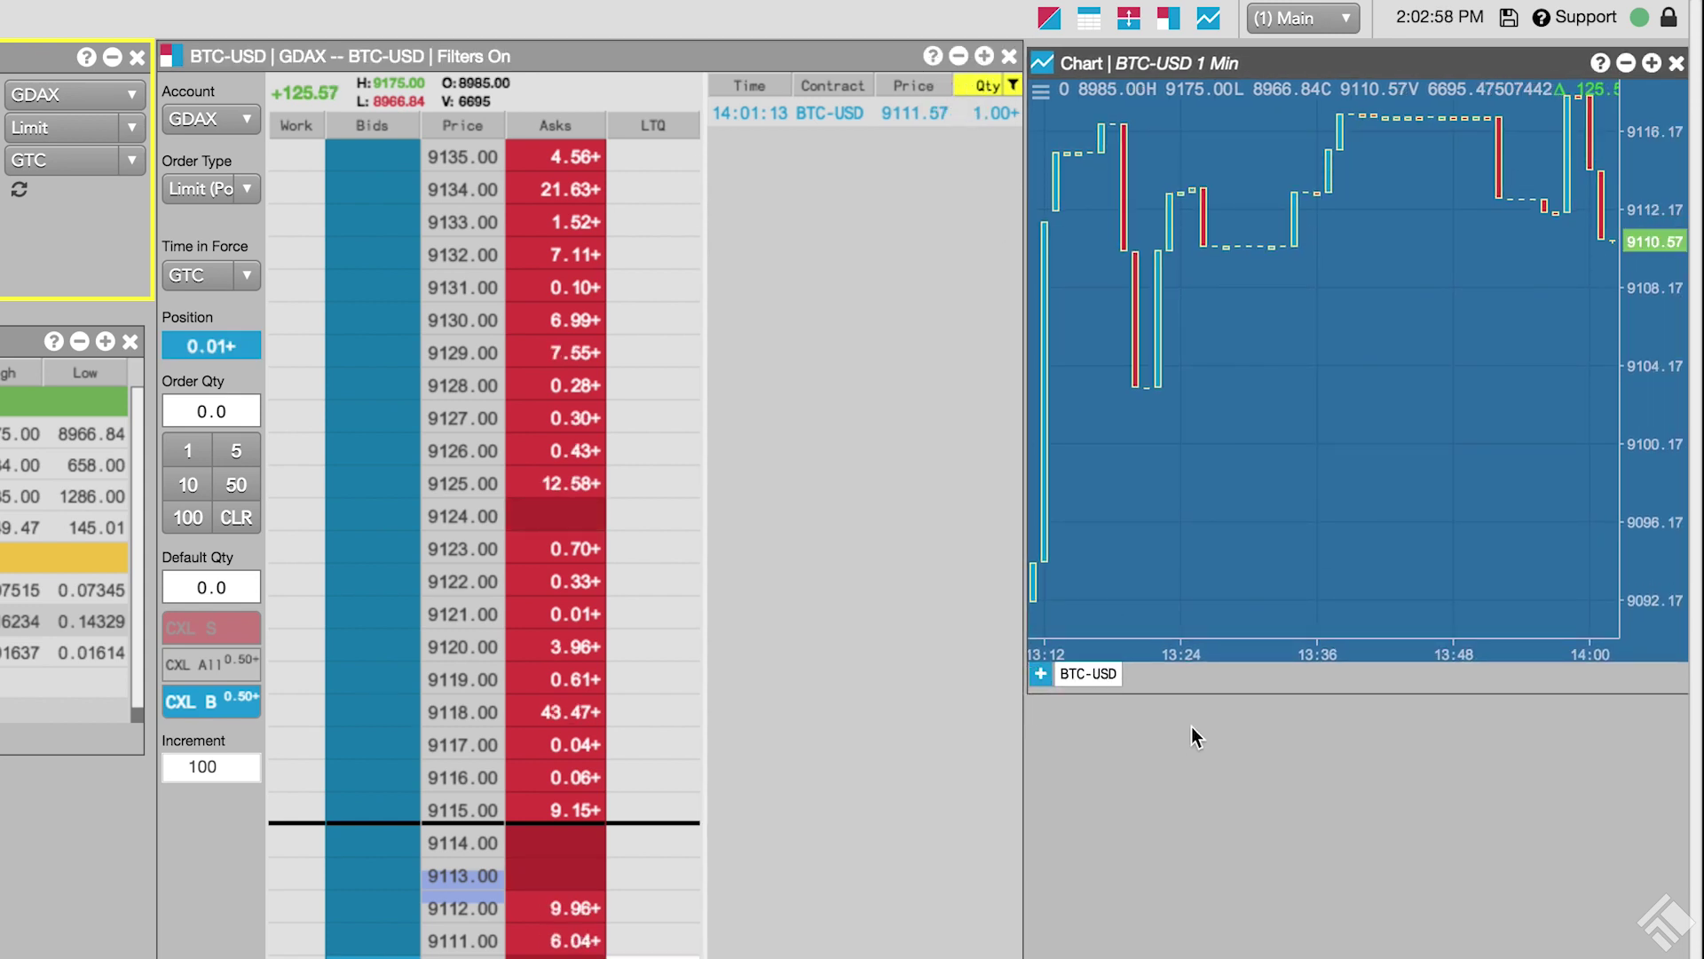
Switch the BTC-USD chart interval to 5-minute candles
left_click(1043, 93)
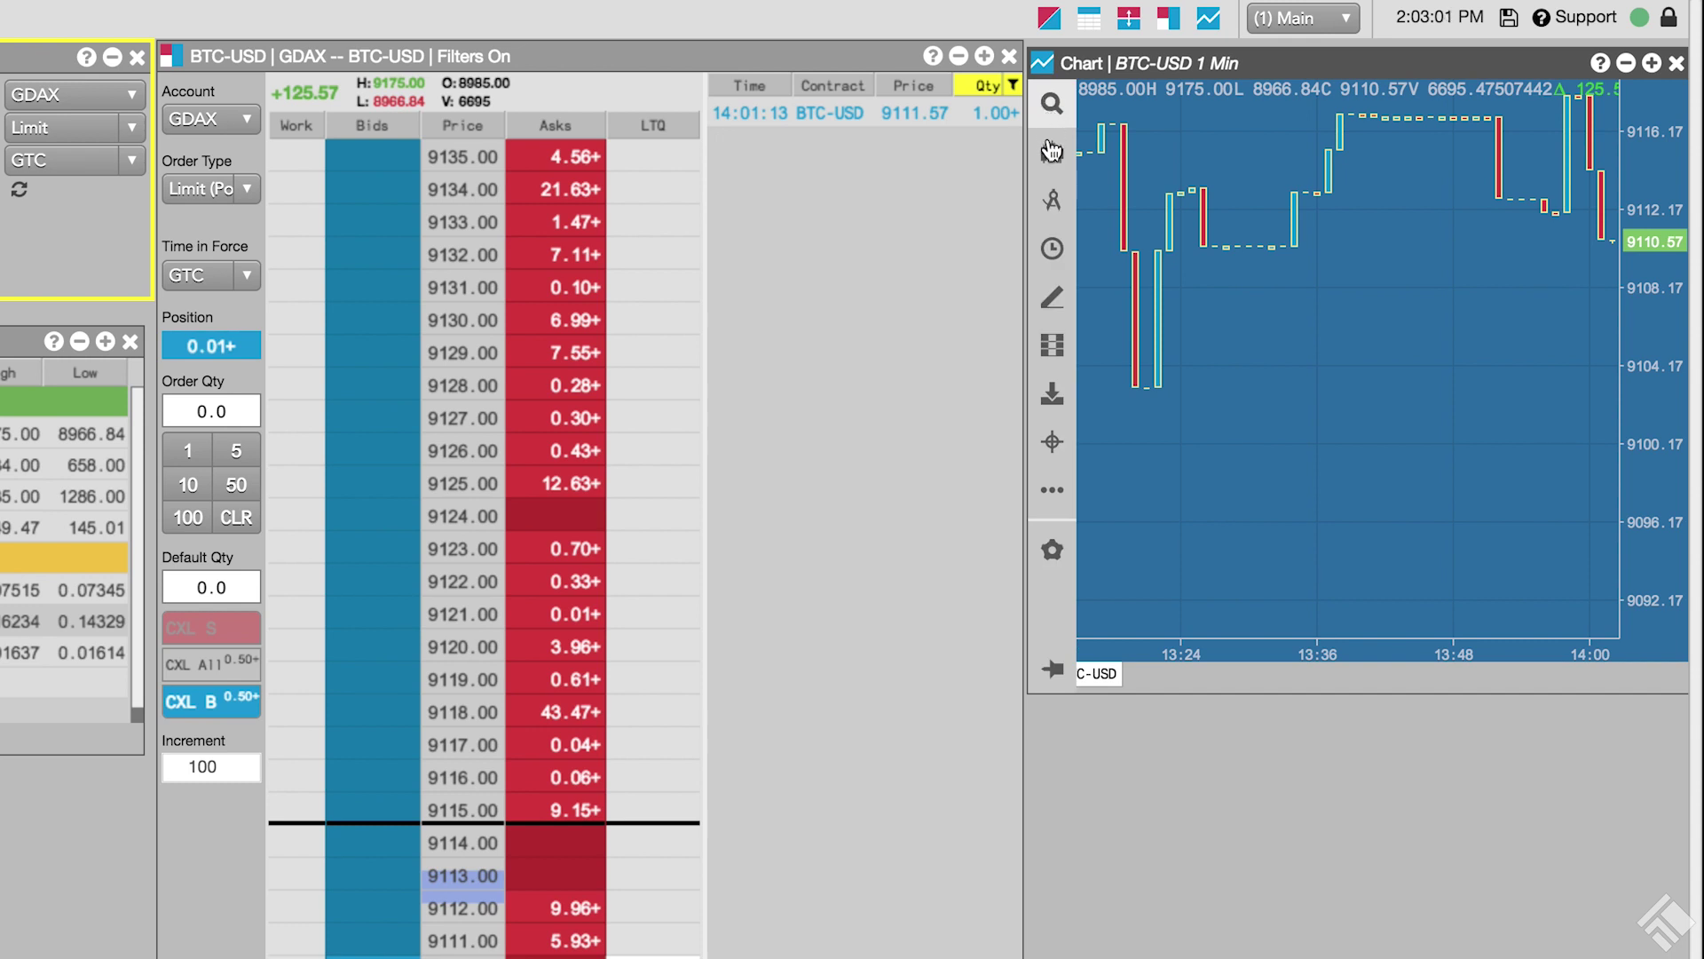
left_click(1053, 251)
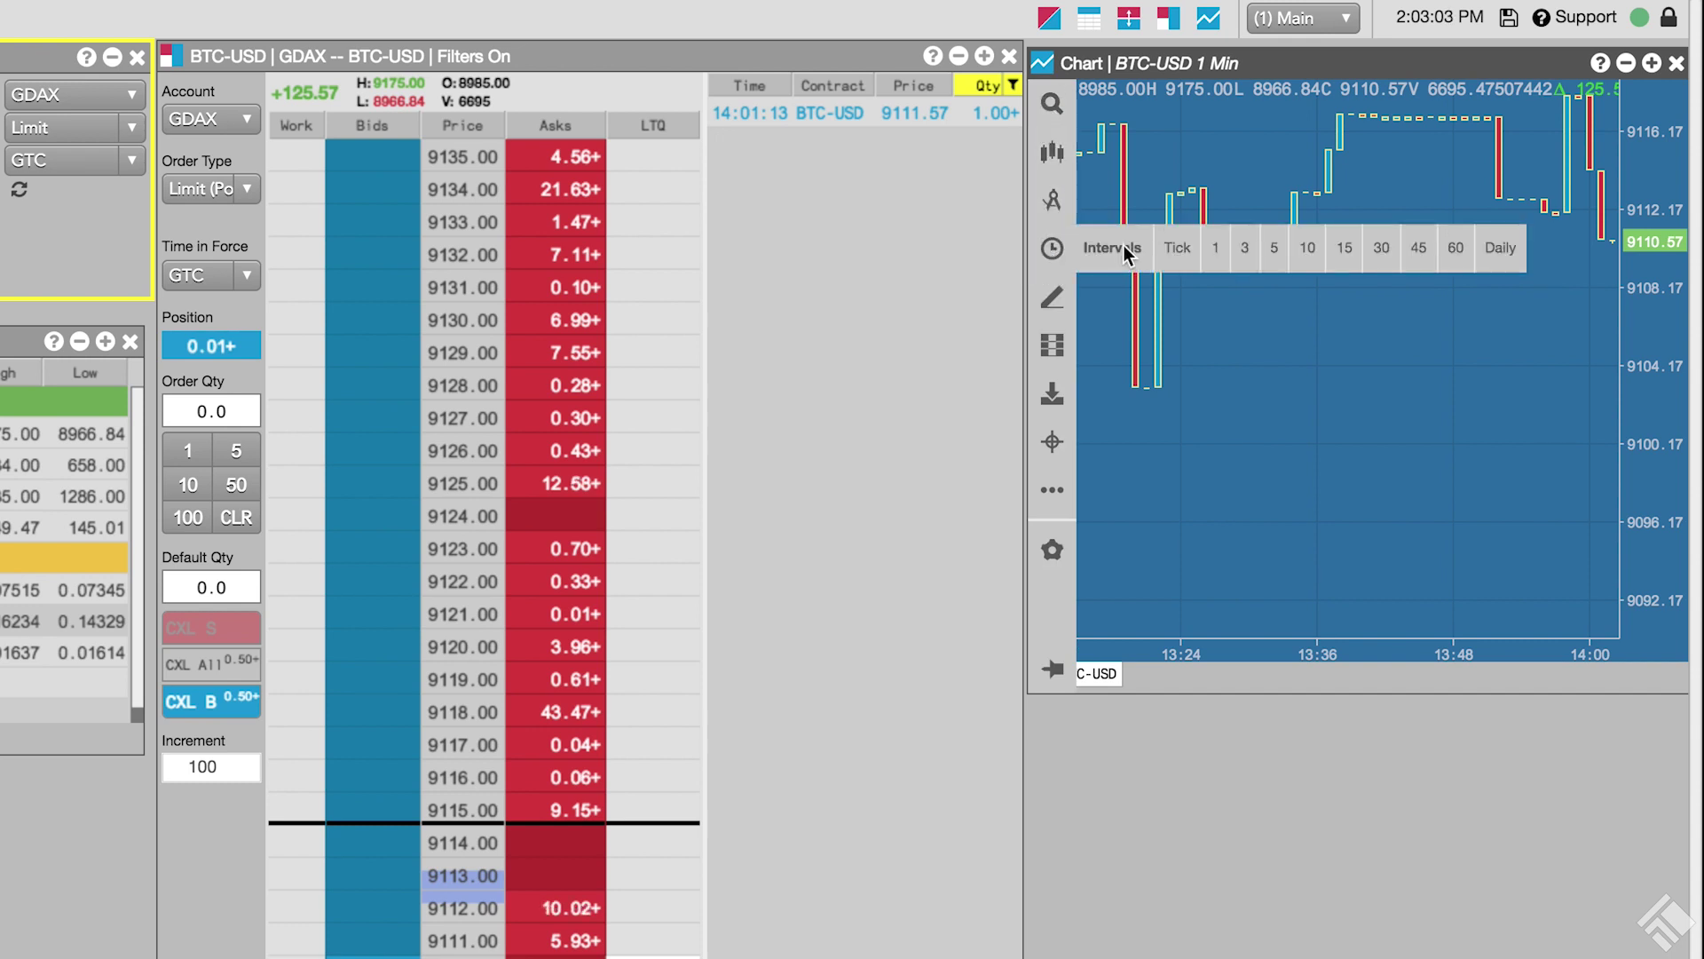
left_click(1274, 259)
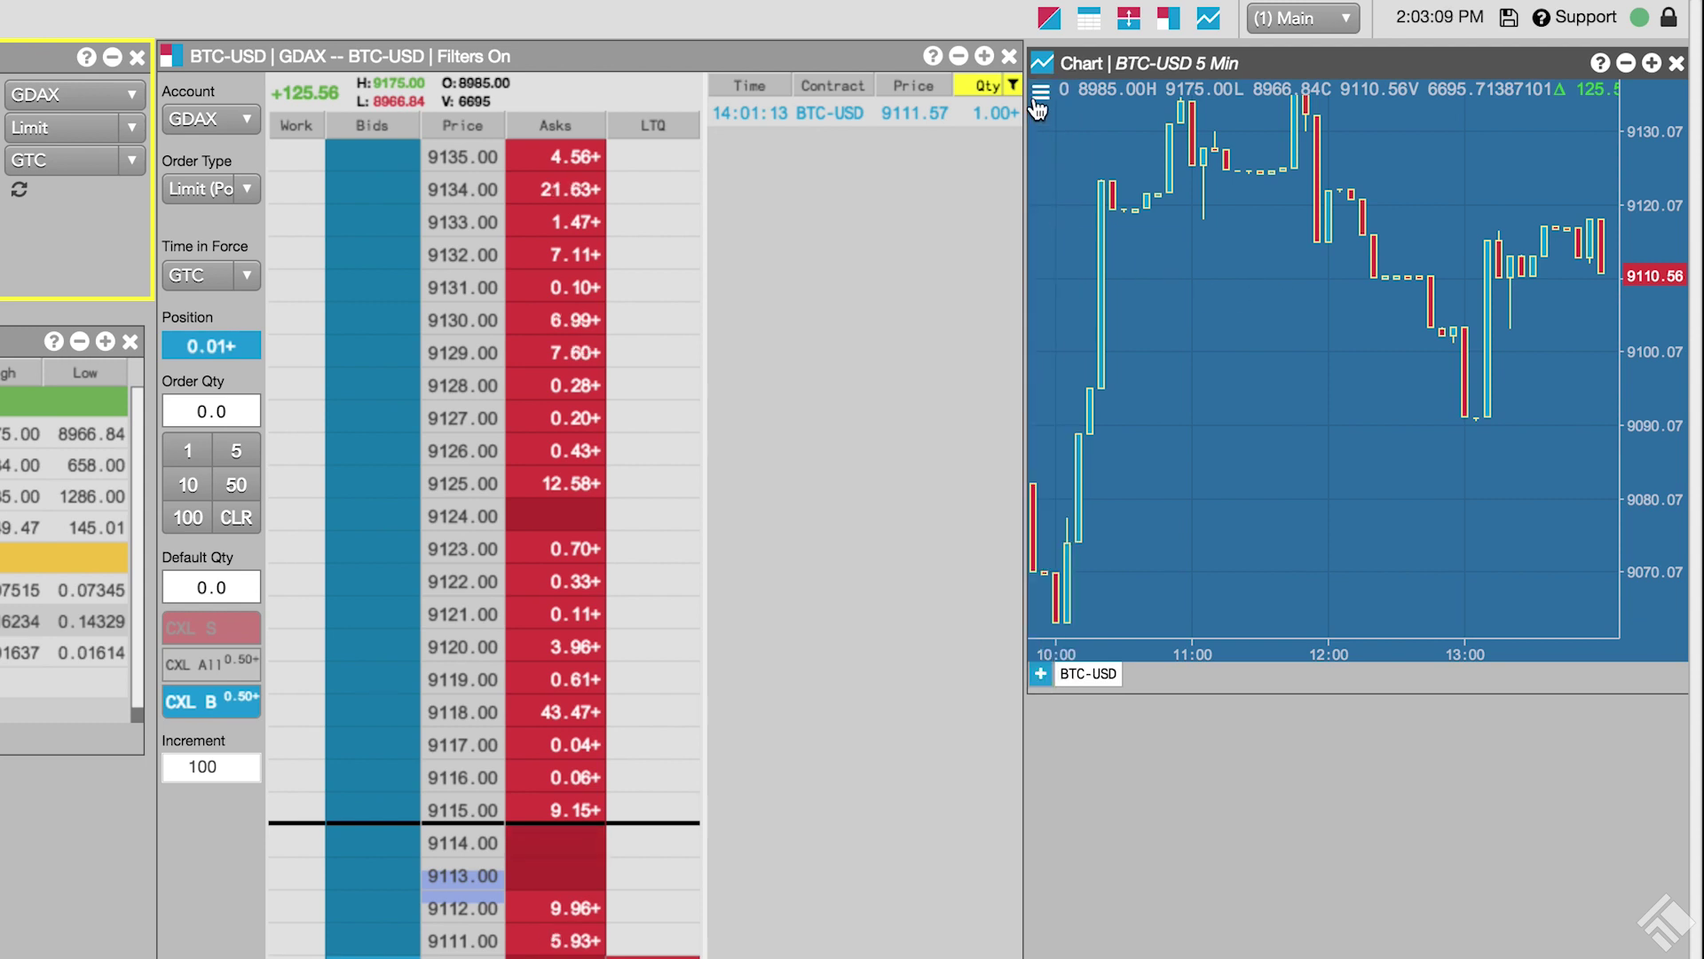
Add the Volume indicator pane to the BTC-USD chart
left_click(1052, 197)
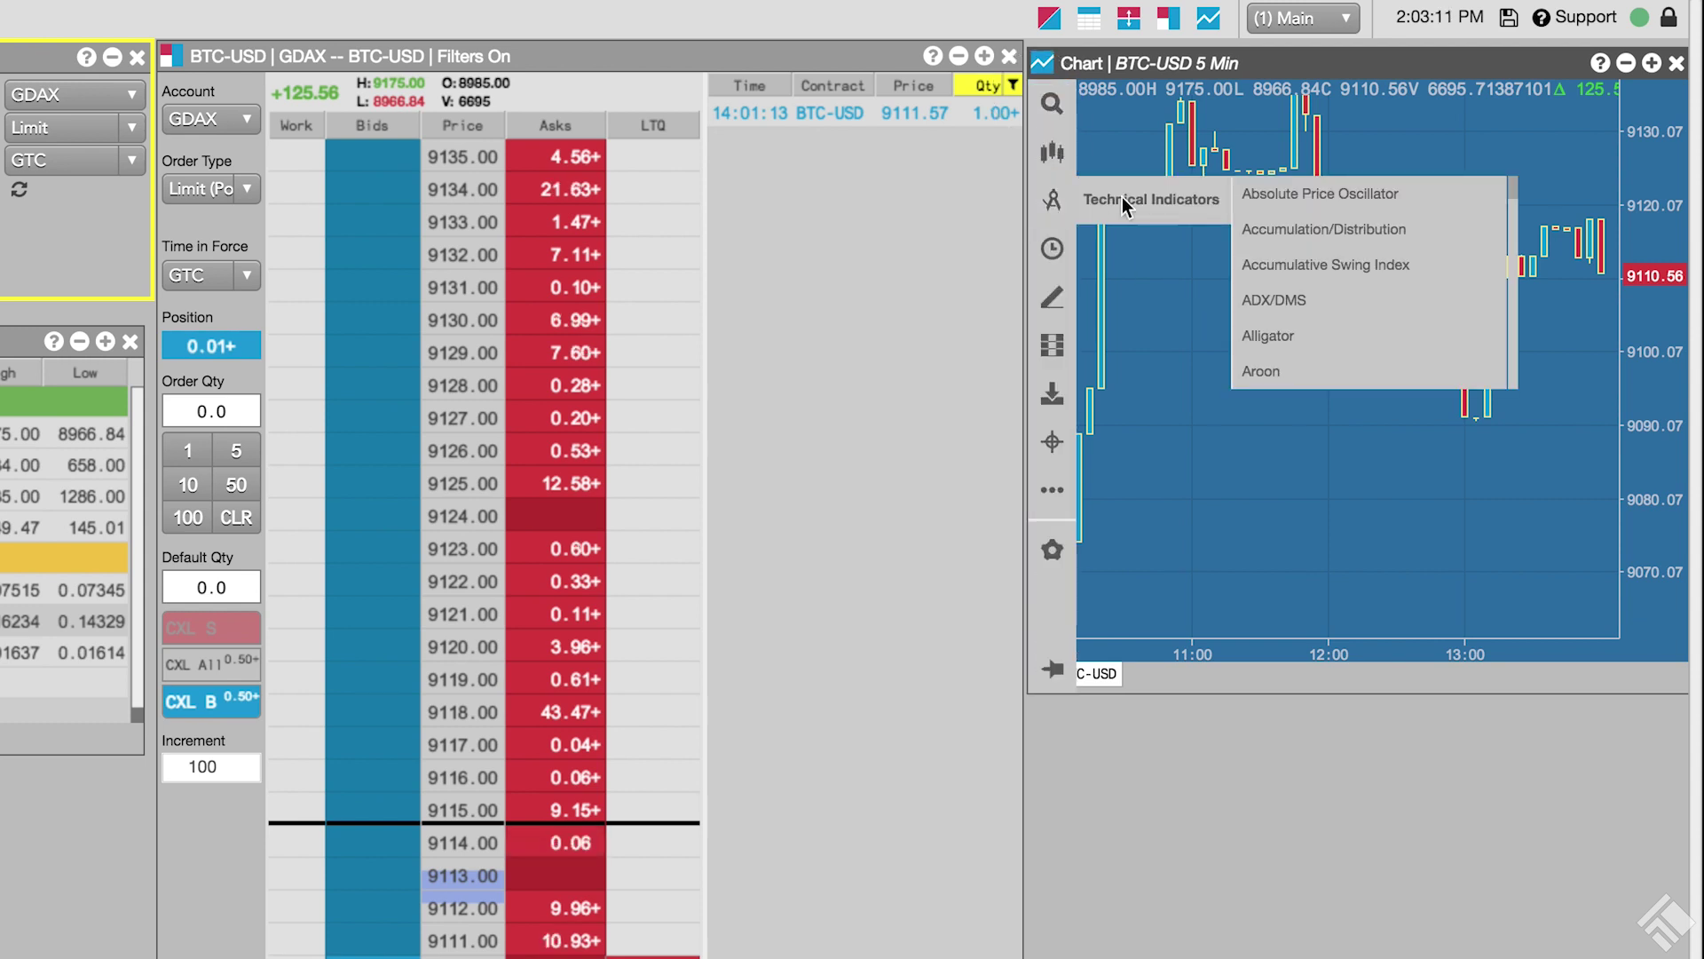
scroll(1334, 231, "down", 10)
scroll(1338, 236, "down", 15)
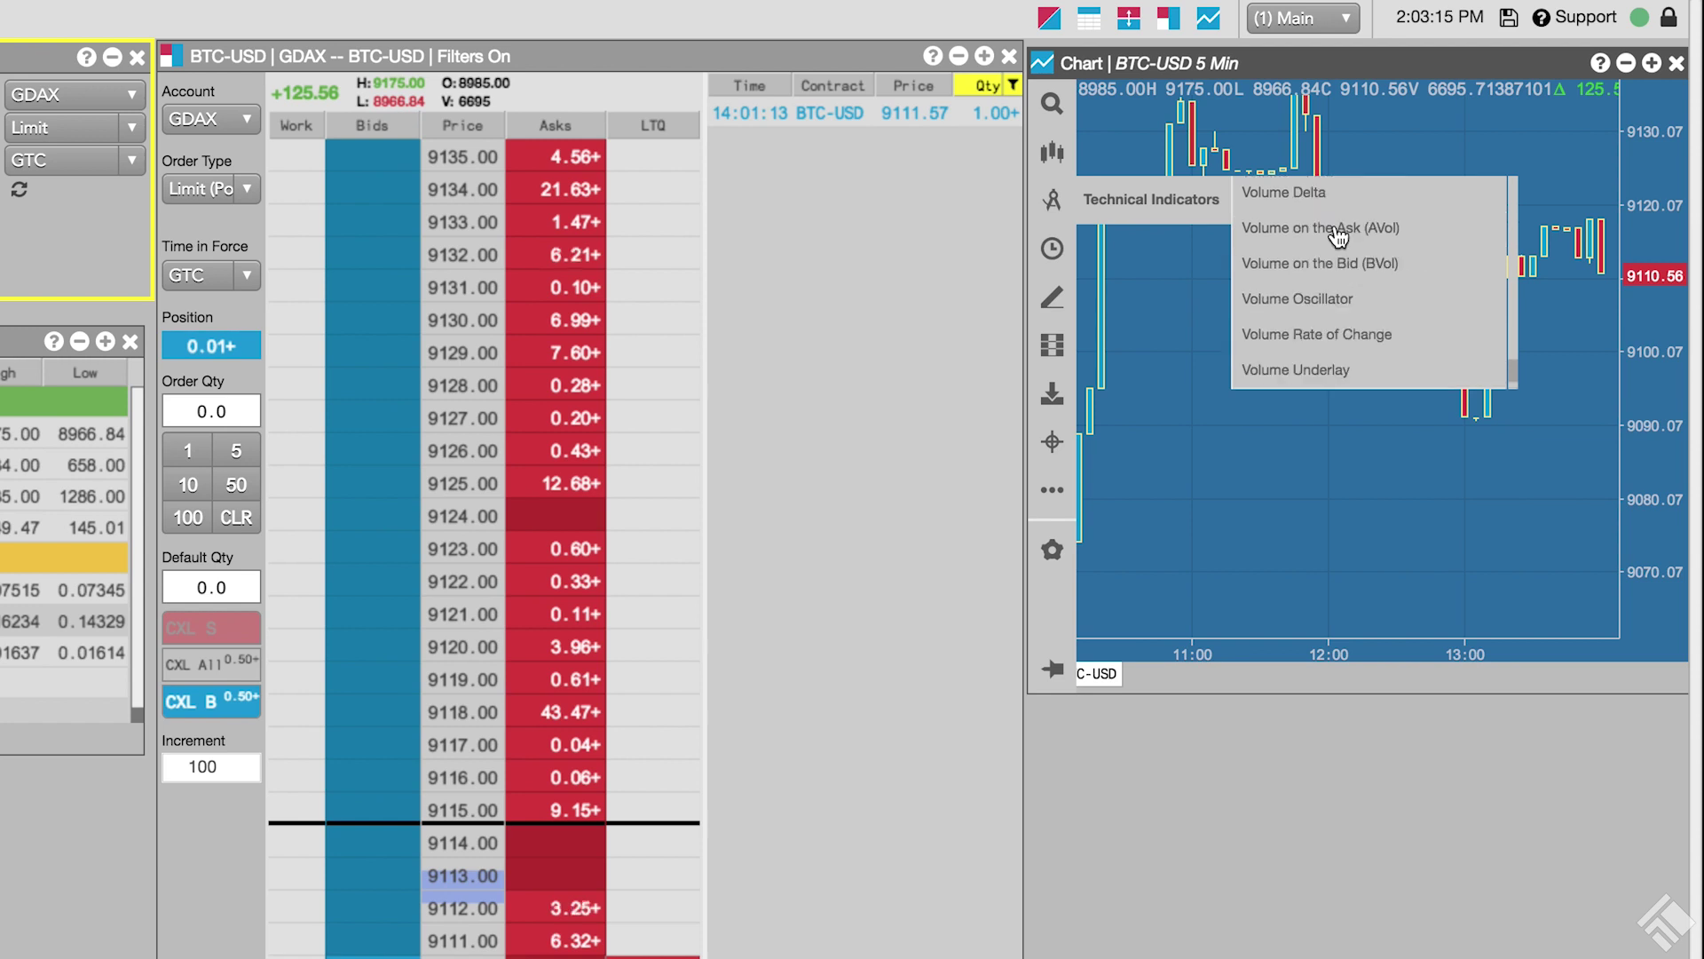
left_click(1338, 238)
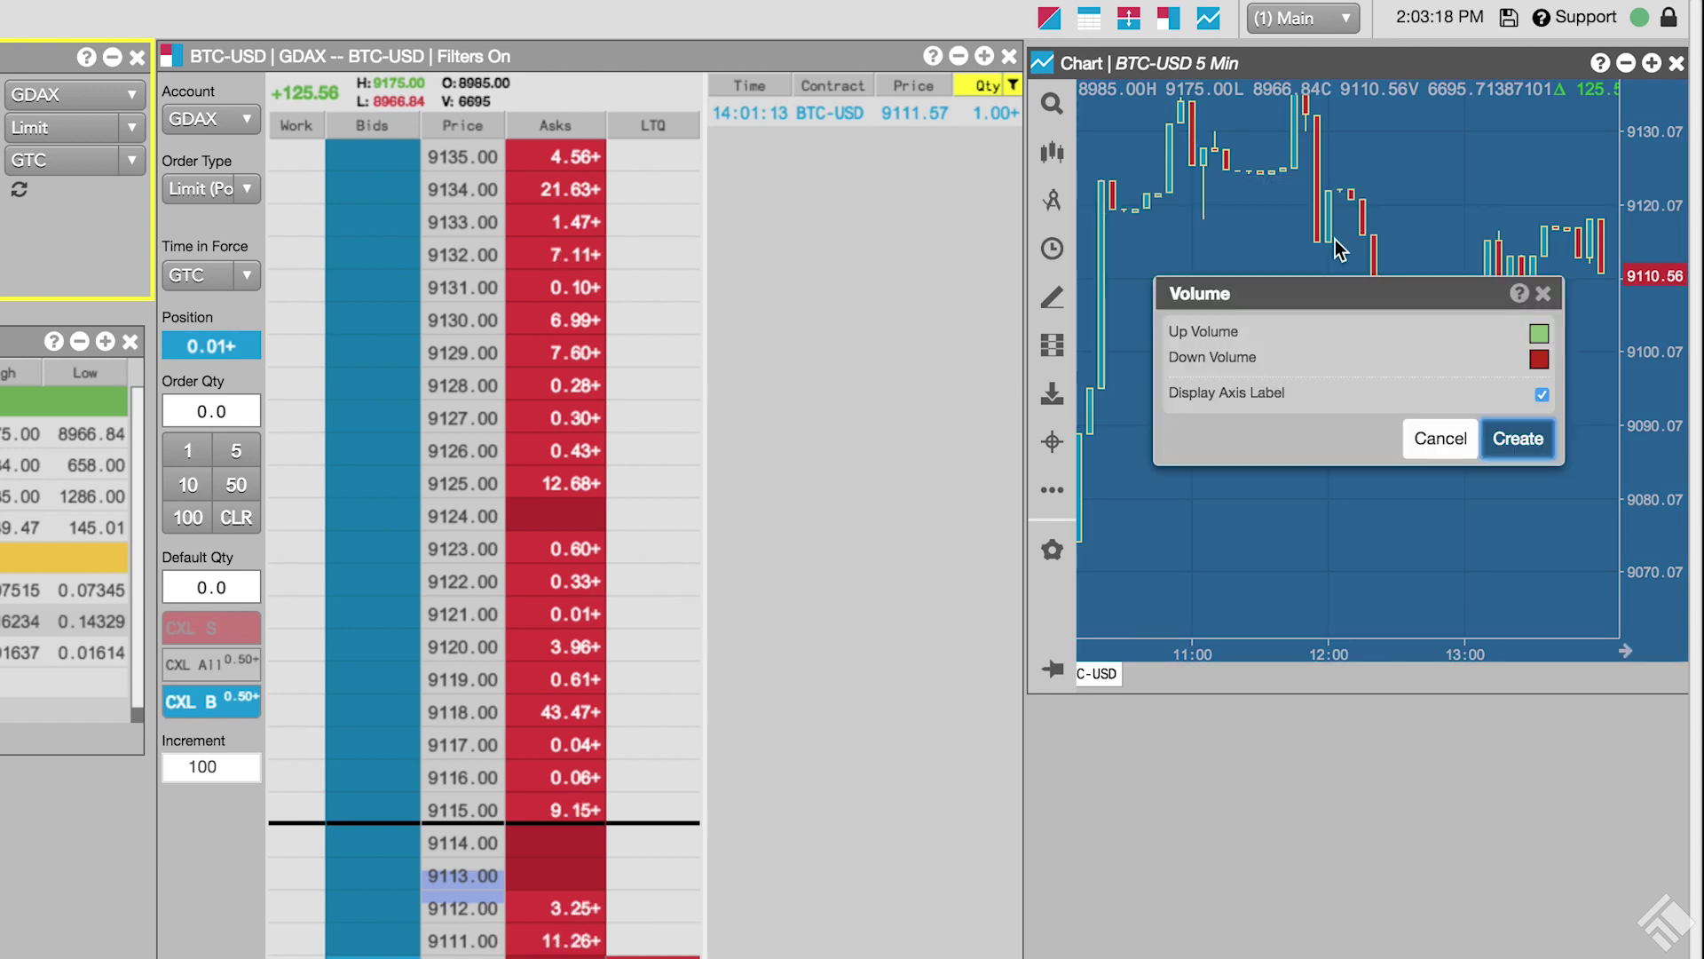
left_click(1519, 439)
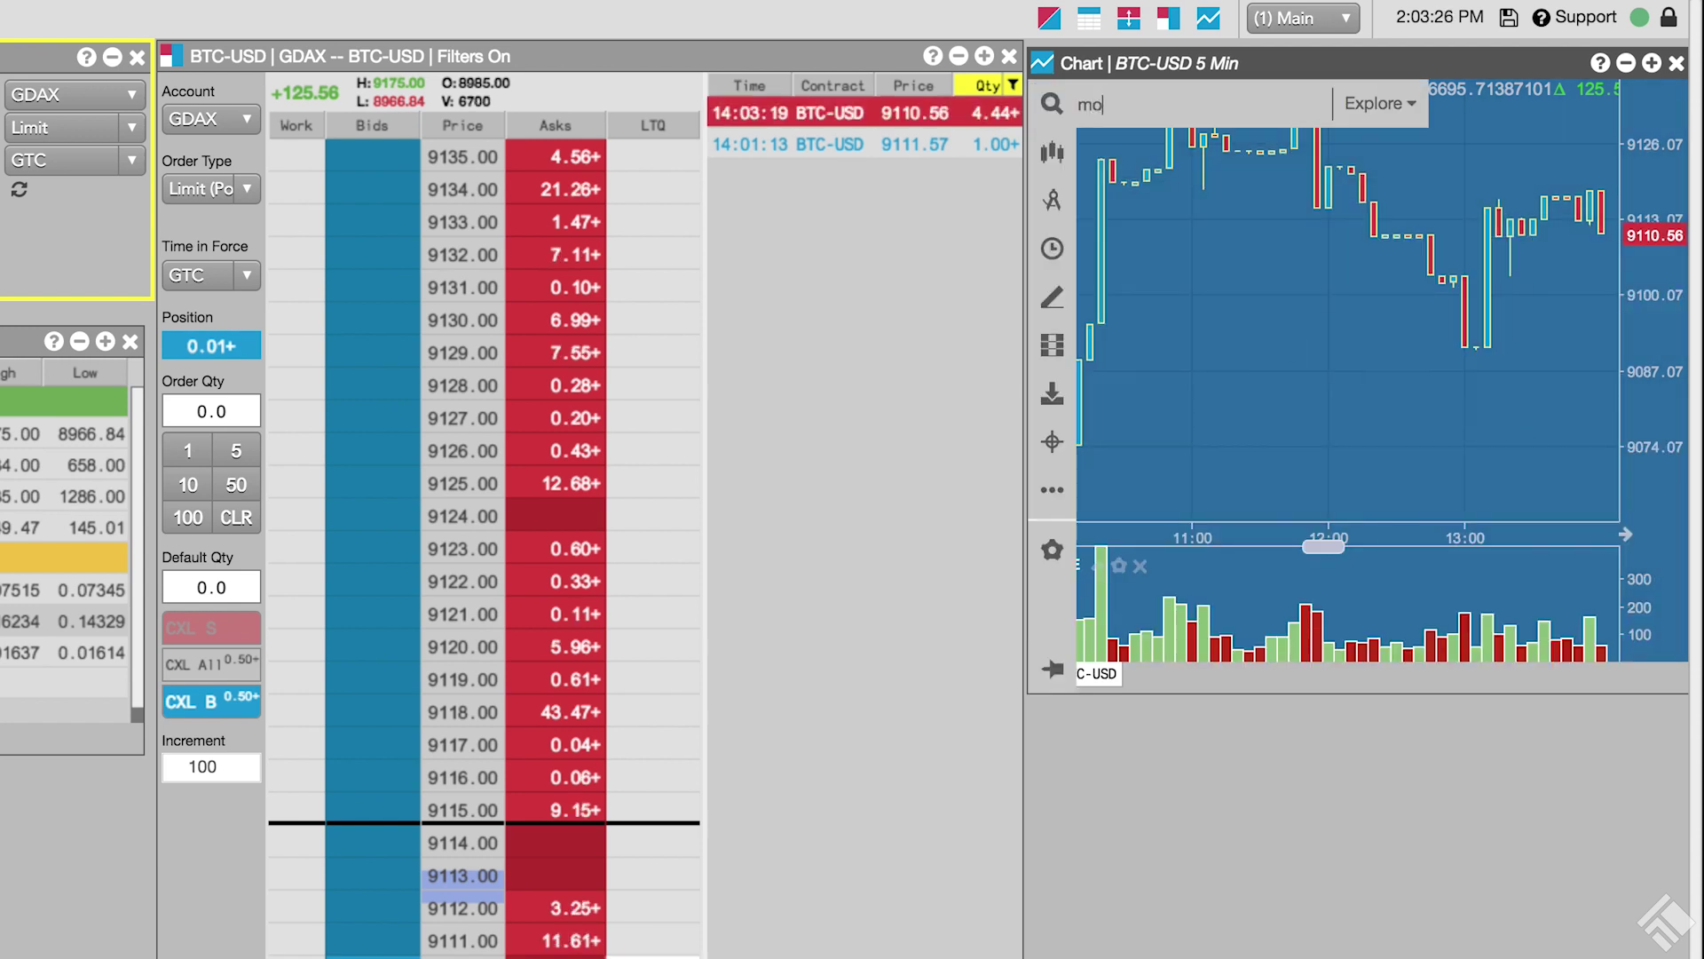
Add a 50-period Moving Average line to the chart
type("v")
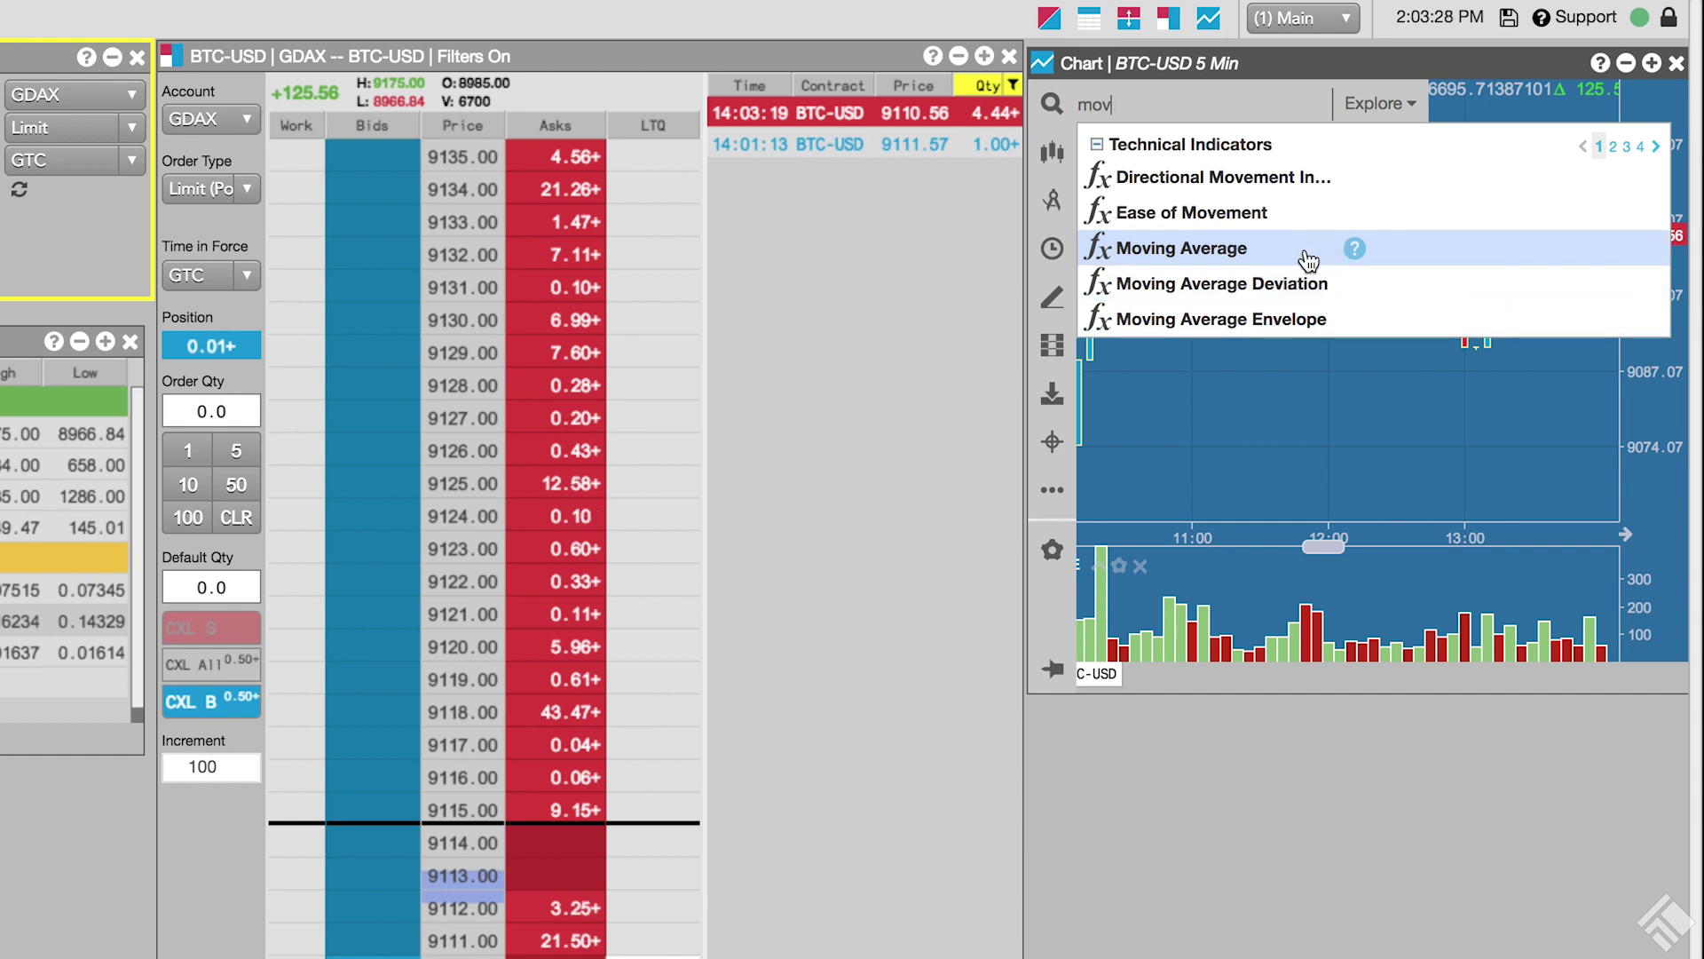
left_click(1207, 249)
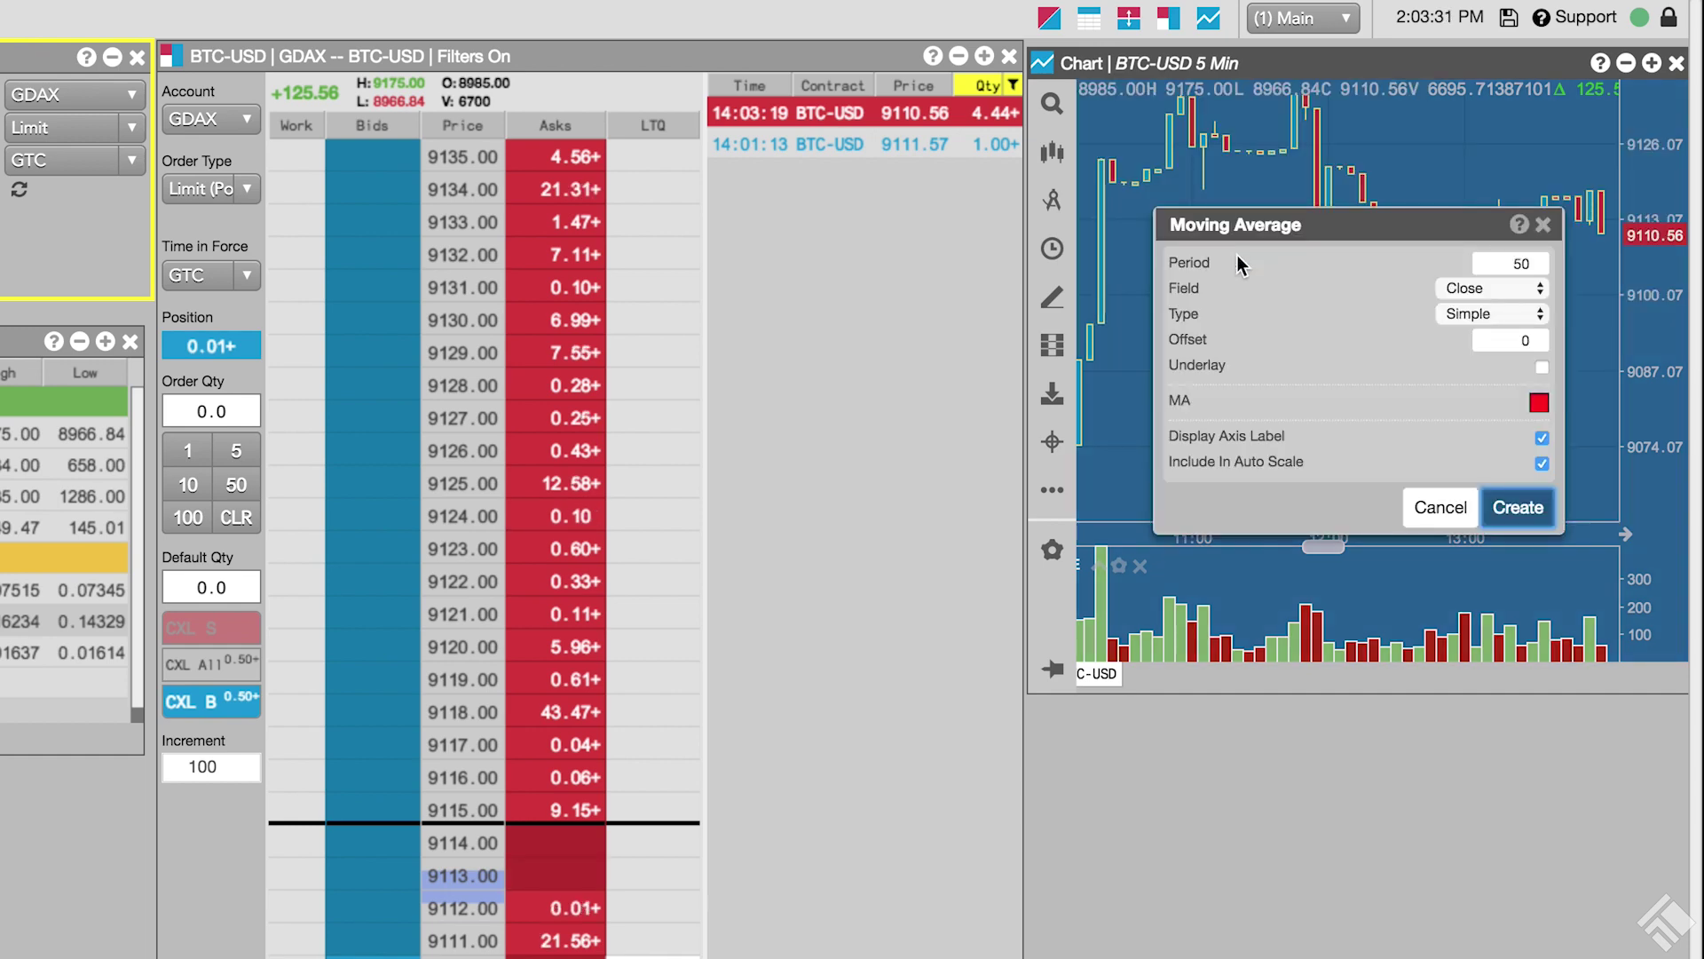
left_click(1517, 506)
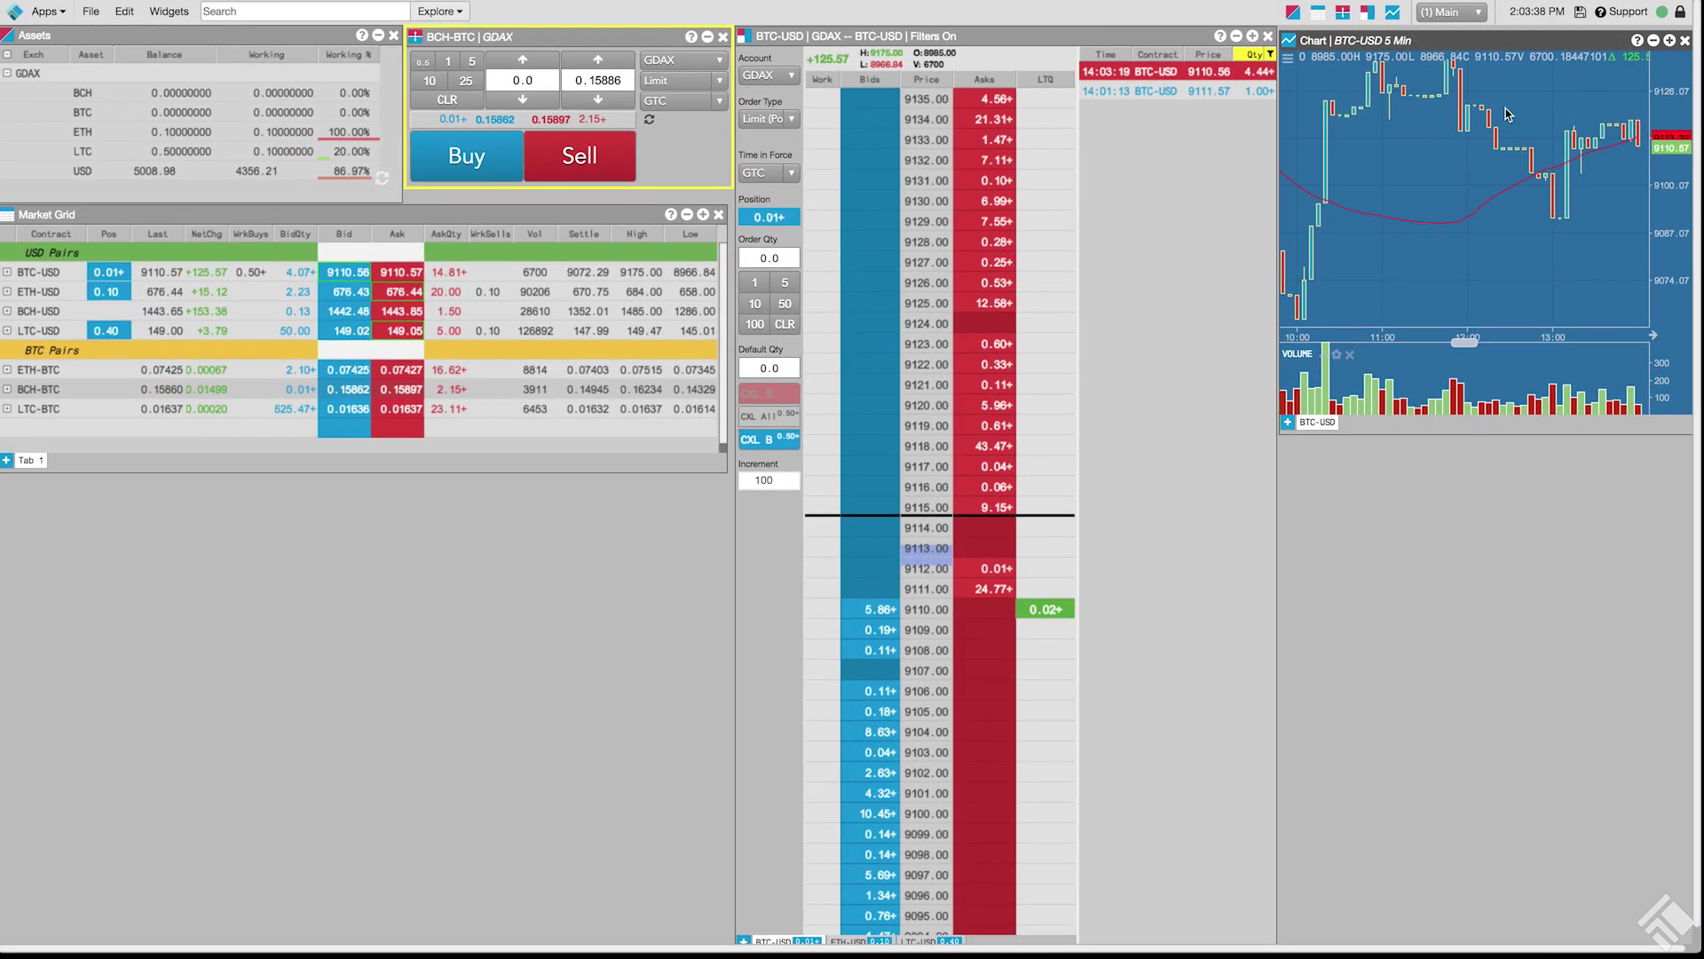
Duplicate the BTC-USD chart, place the copy below the original and resize both
right_click(1477, 47)
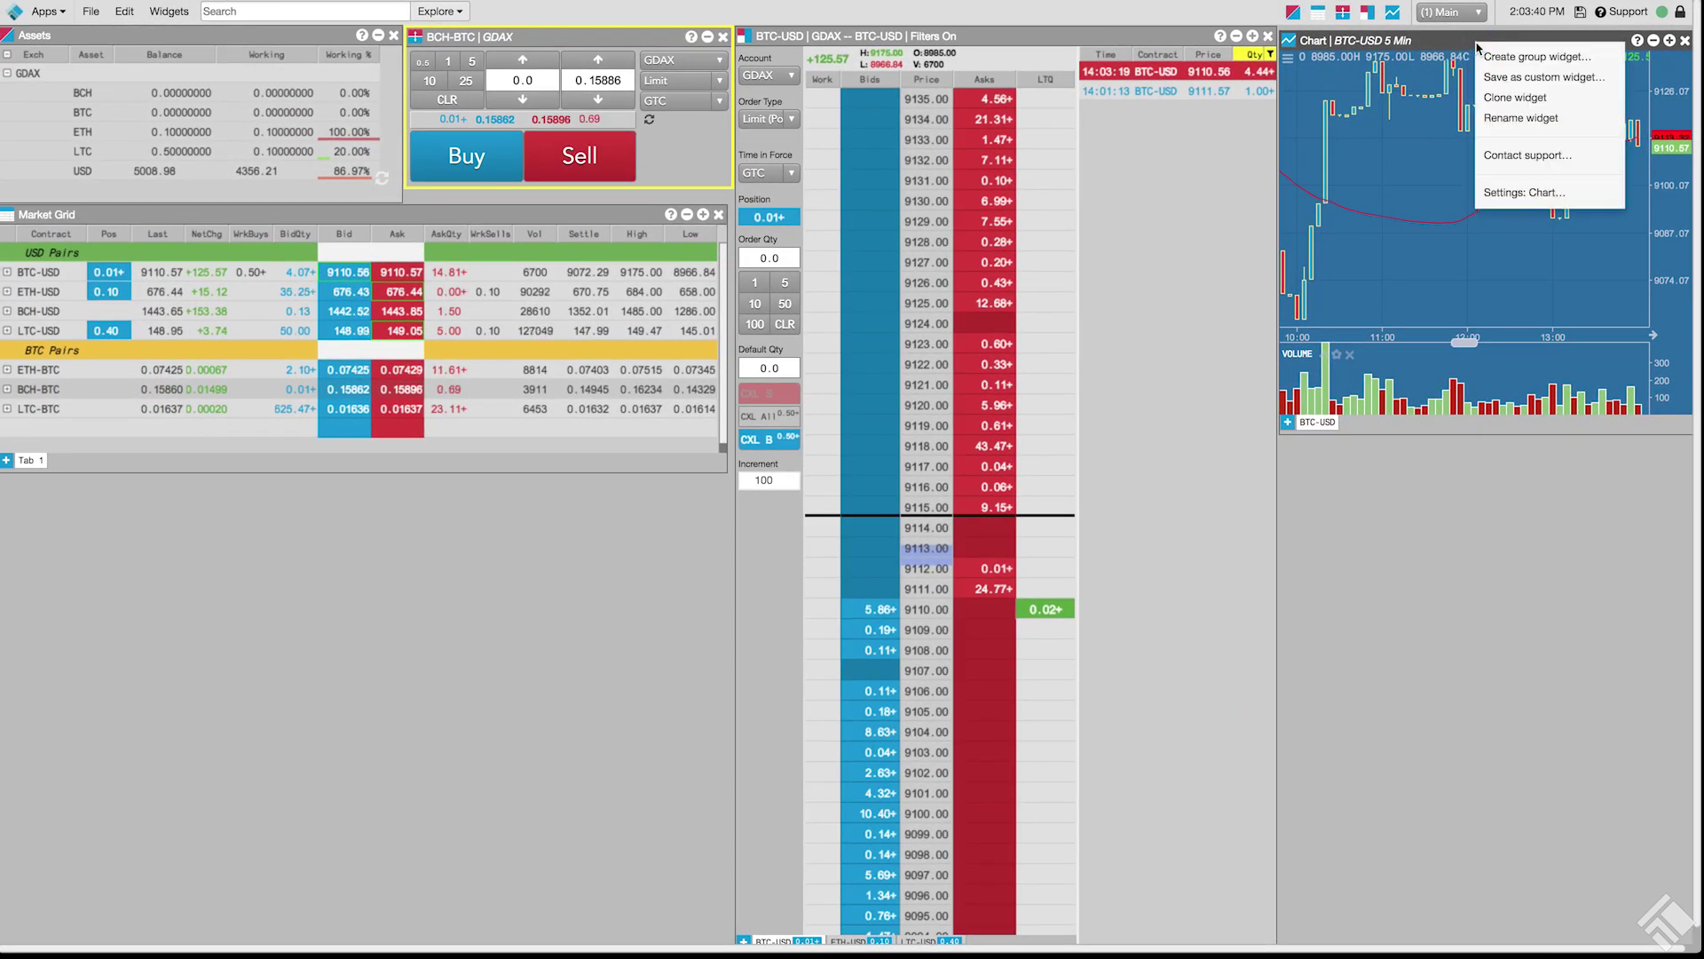
left_click(1506, 99)
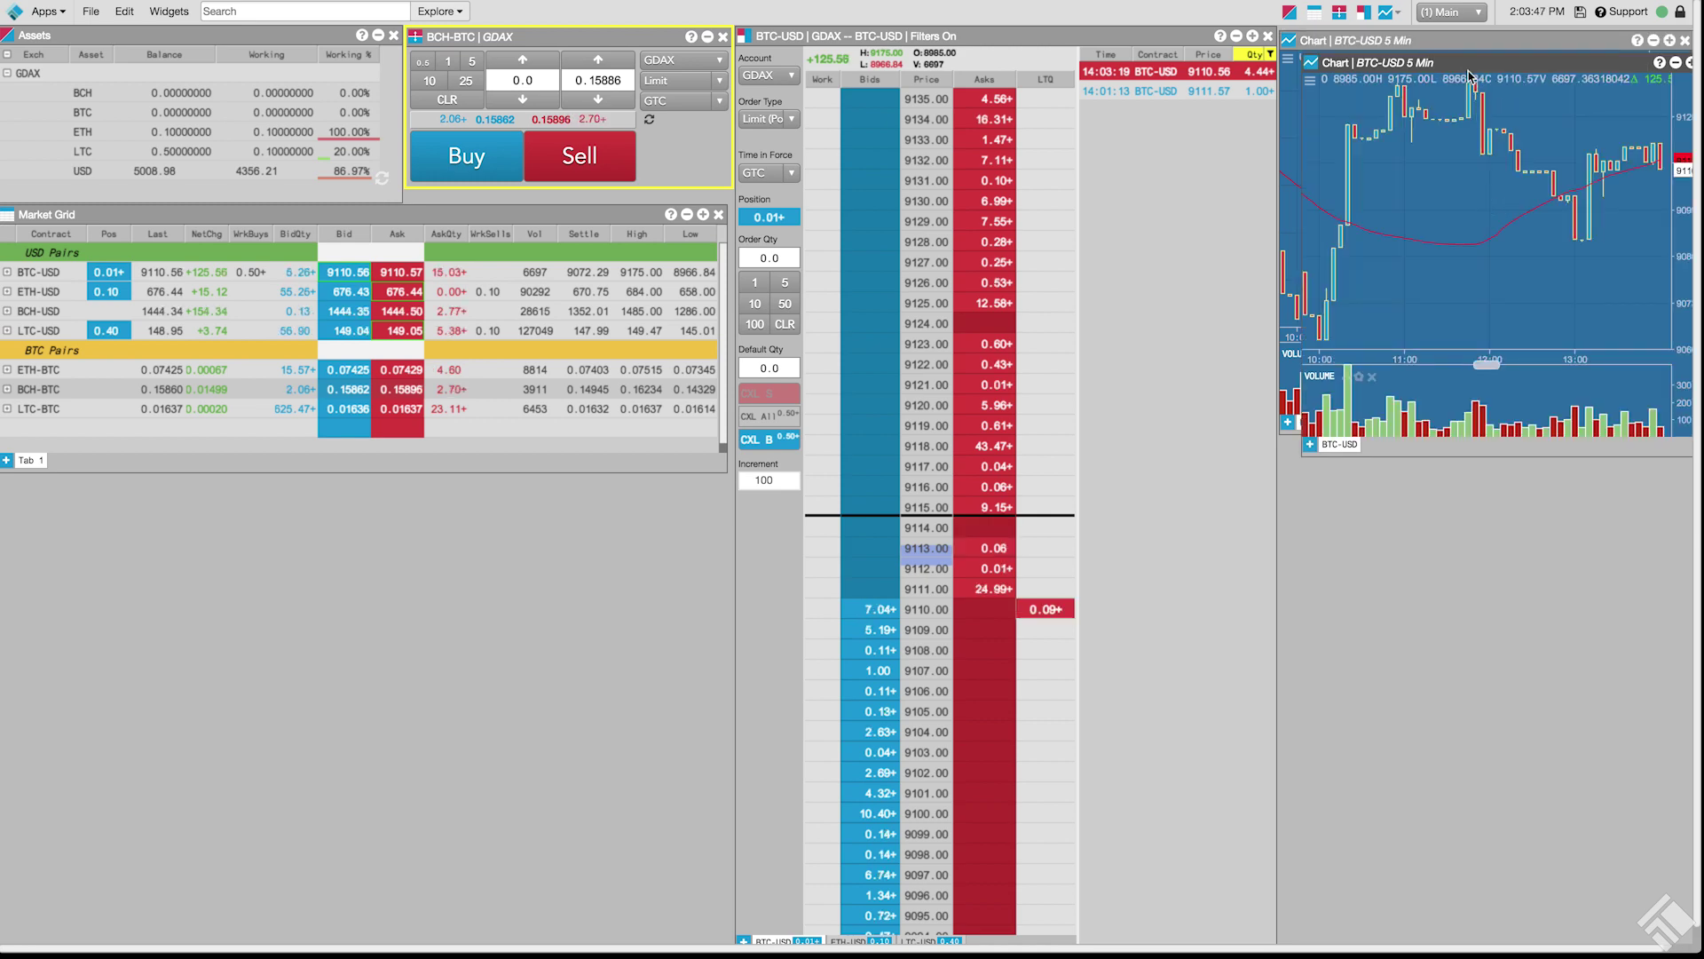
left_click_drag(1465, 65, 1442, 504)
left_click(1438, 435)
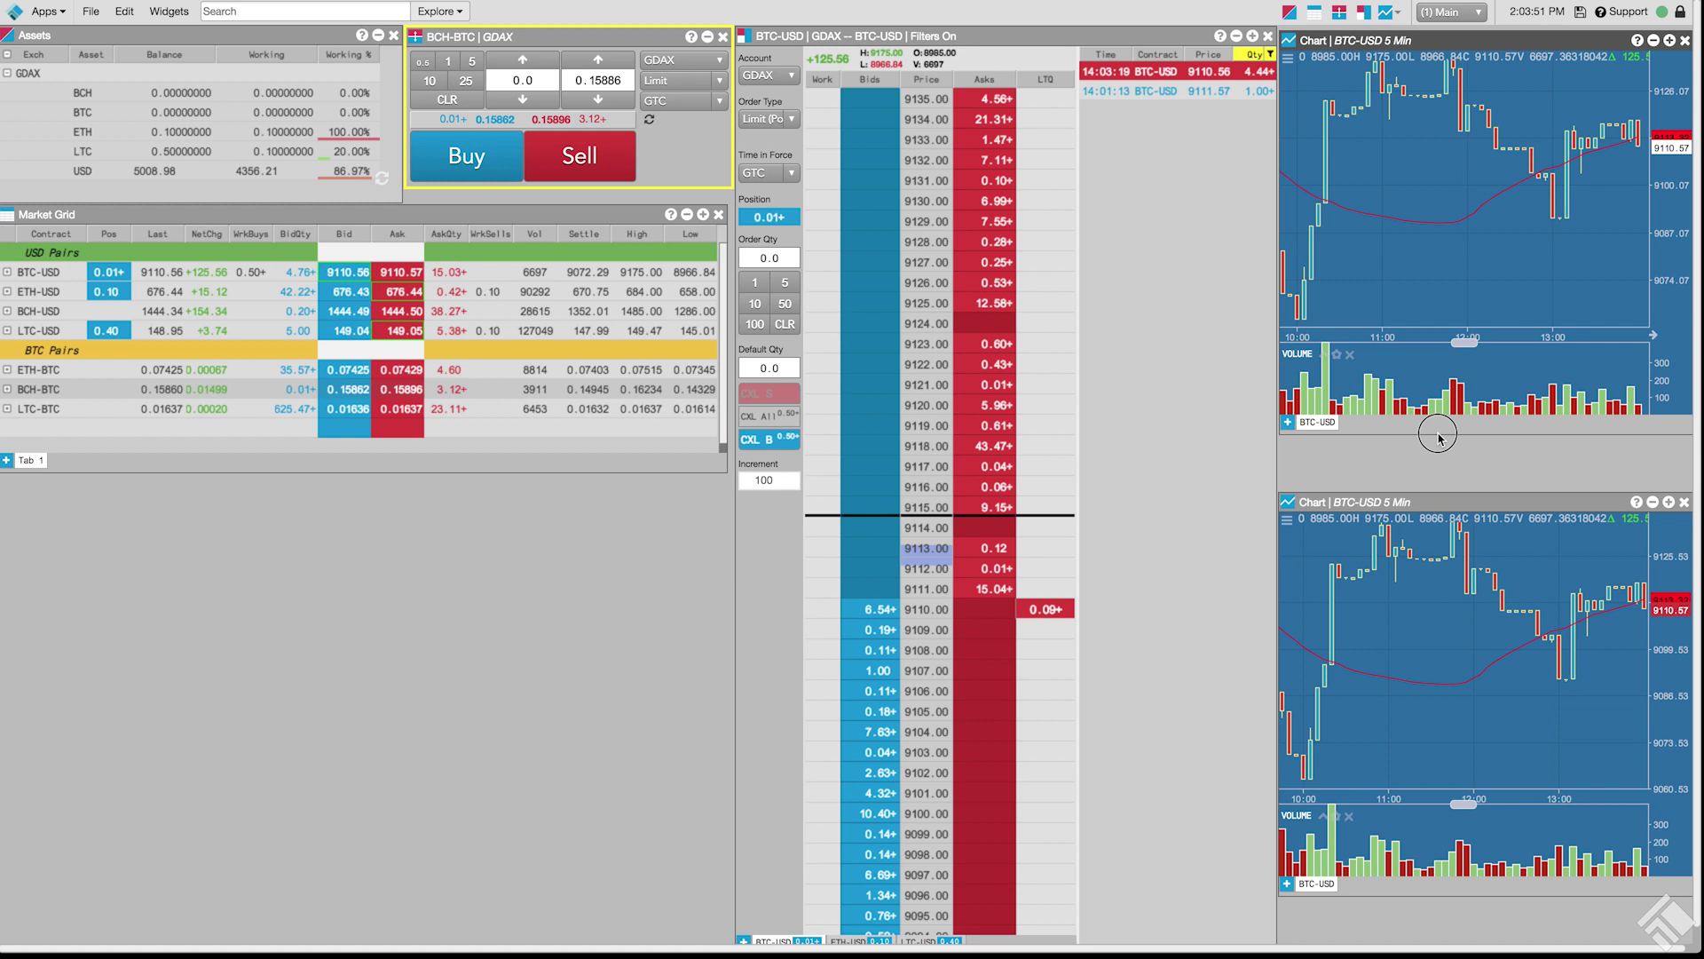
left_click_drag(1438, 435, 1438, 485)
left_click_drag(1494, 896, 1491, 944)
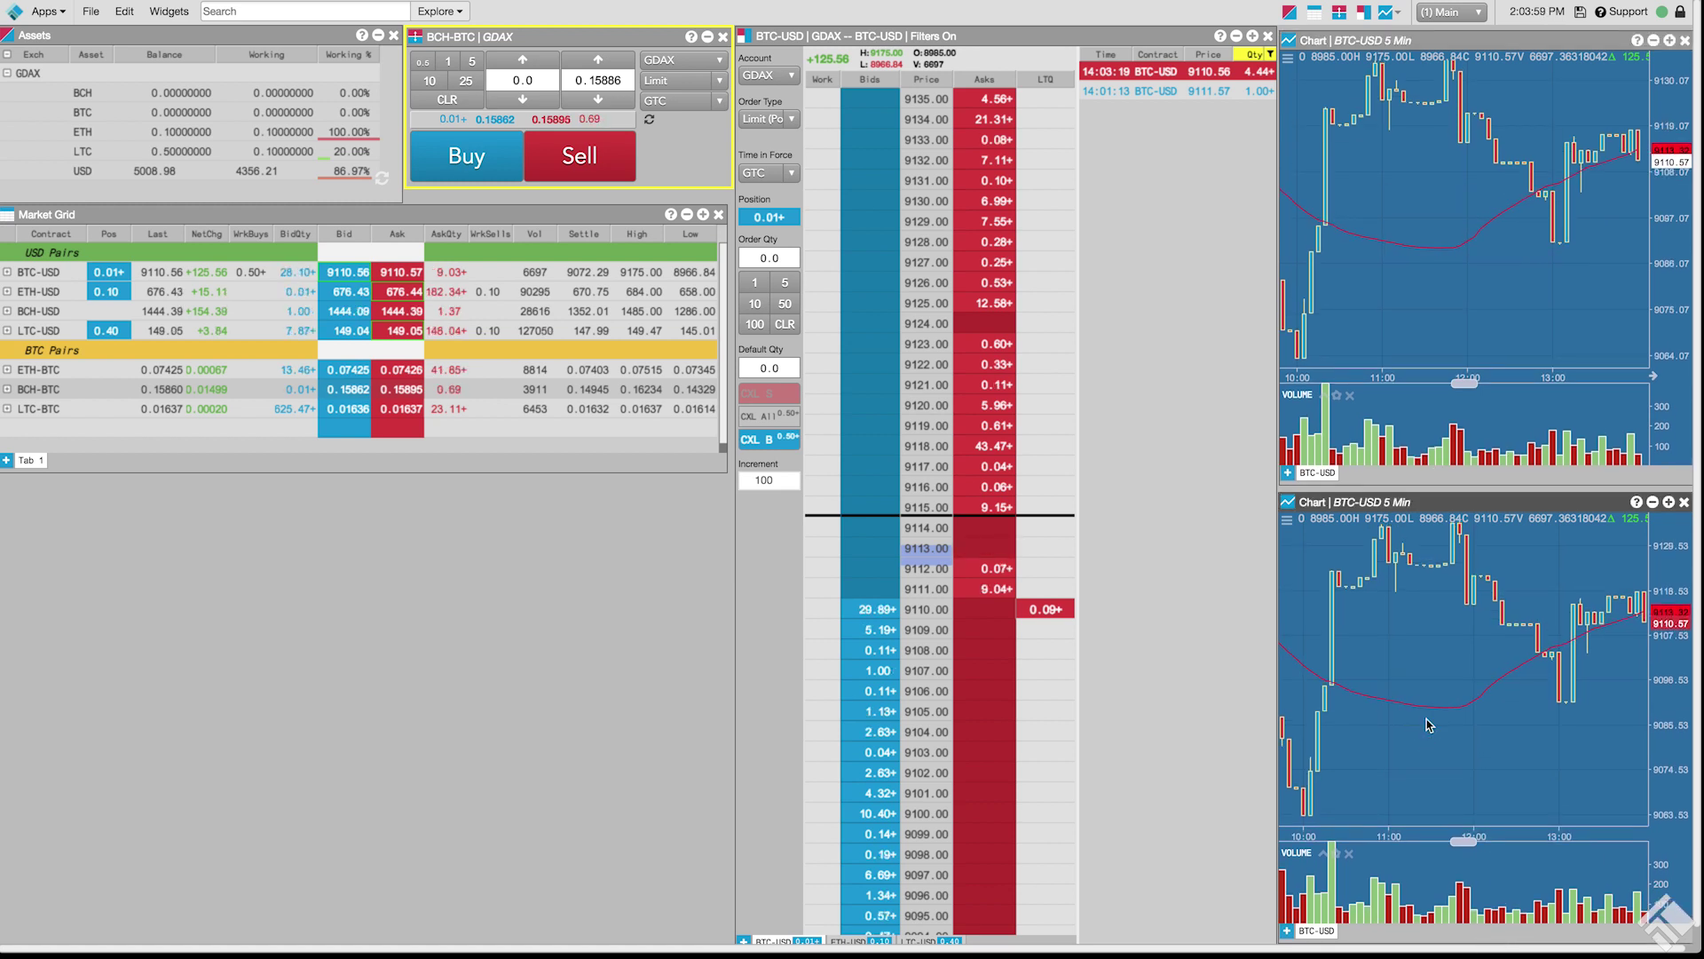
Switch the lower chart's instrument to ETH-BTC
type("eth")
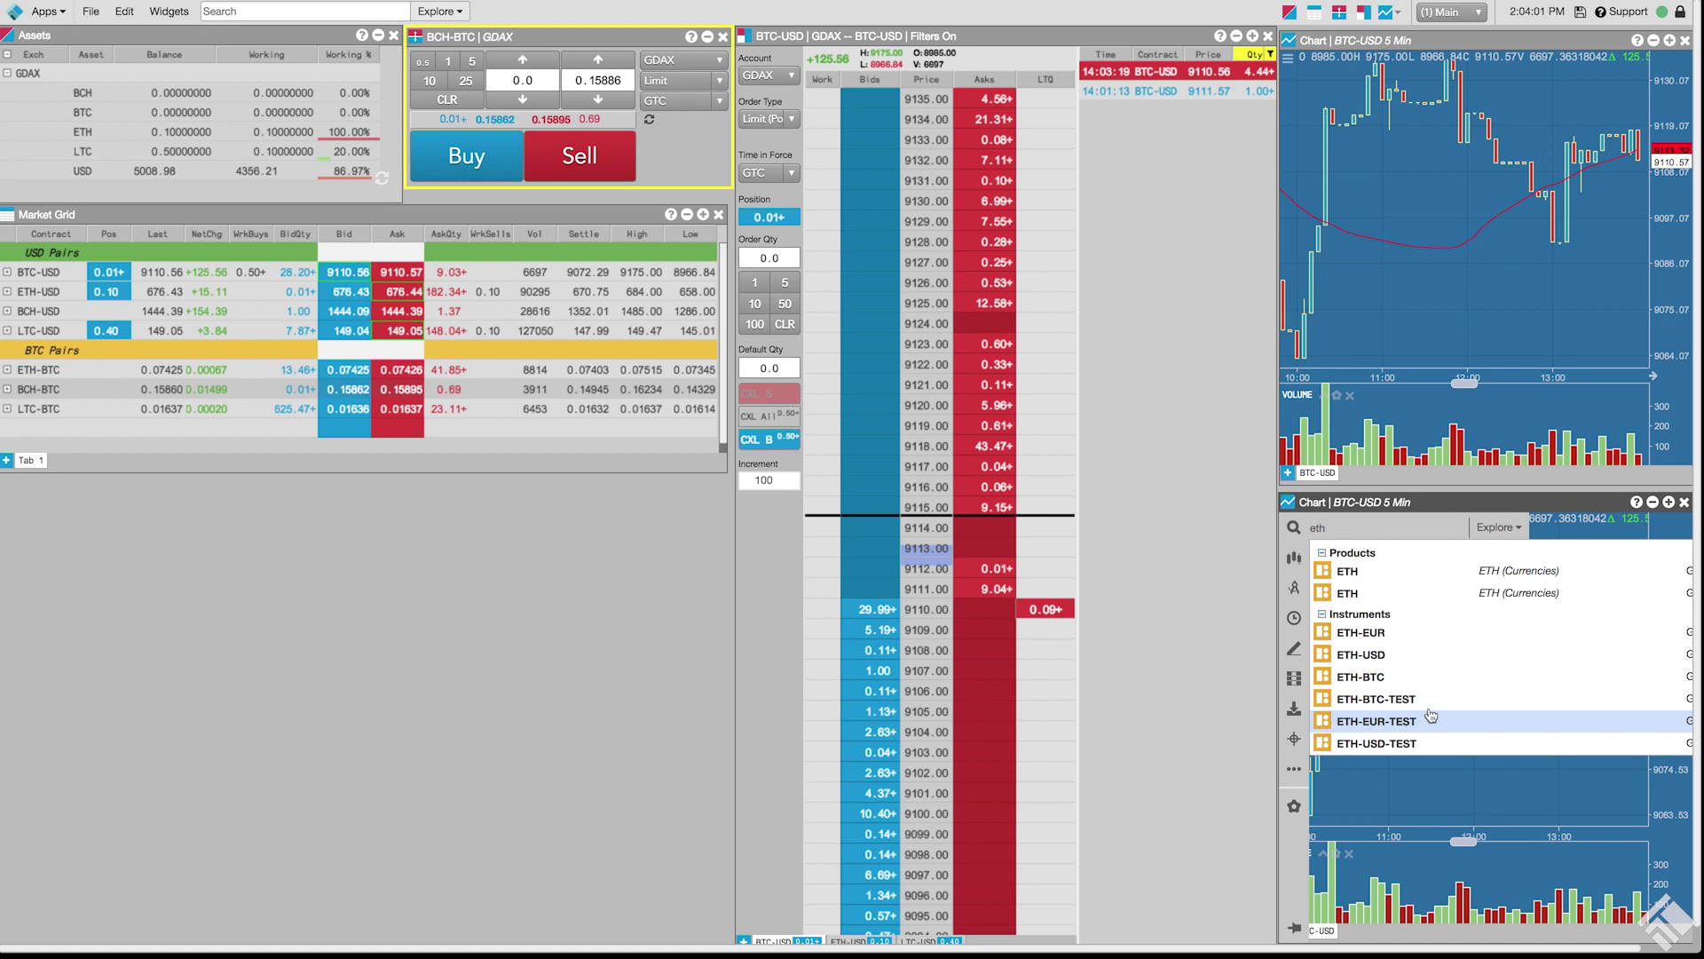
left_click(1382, 679)
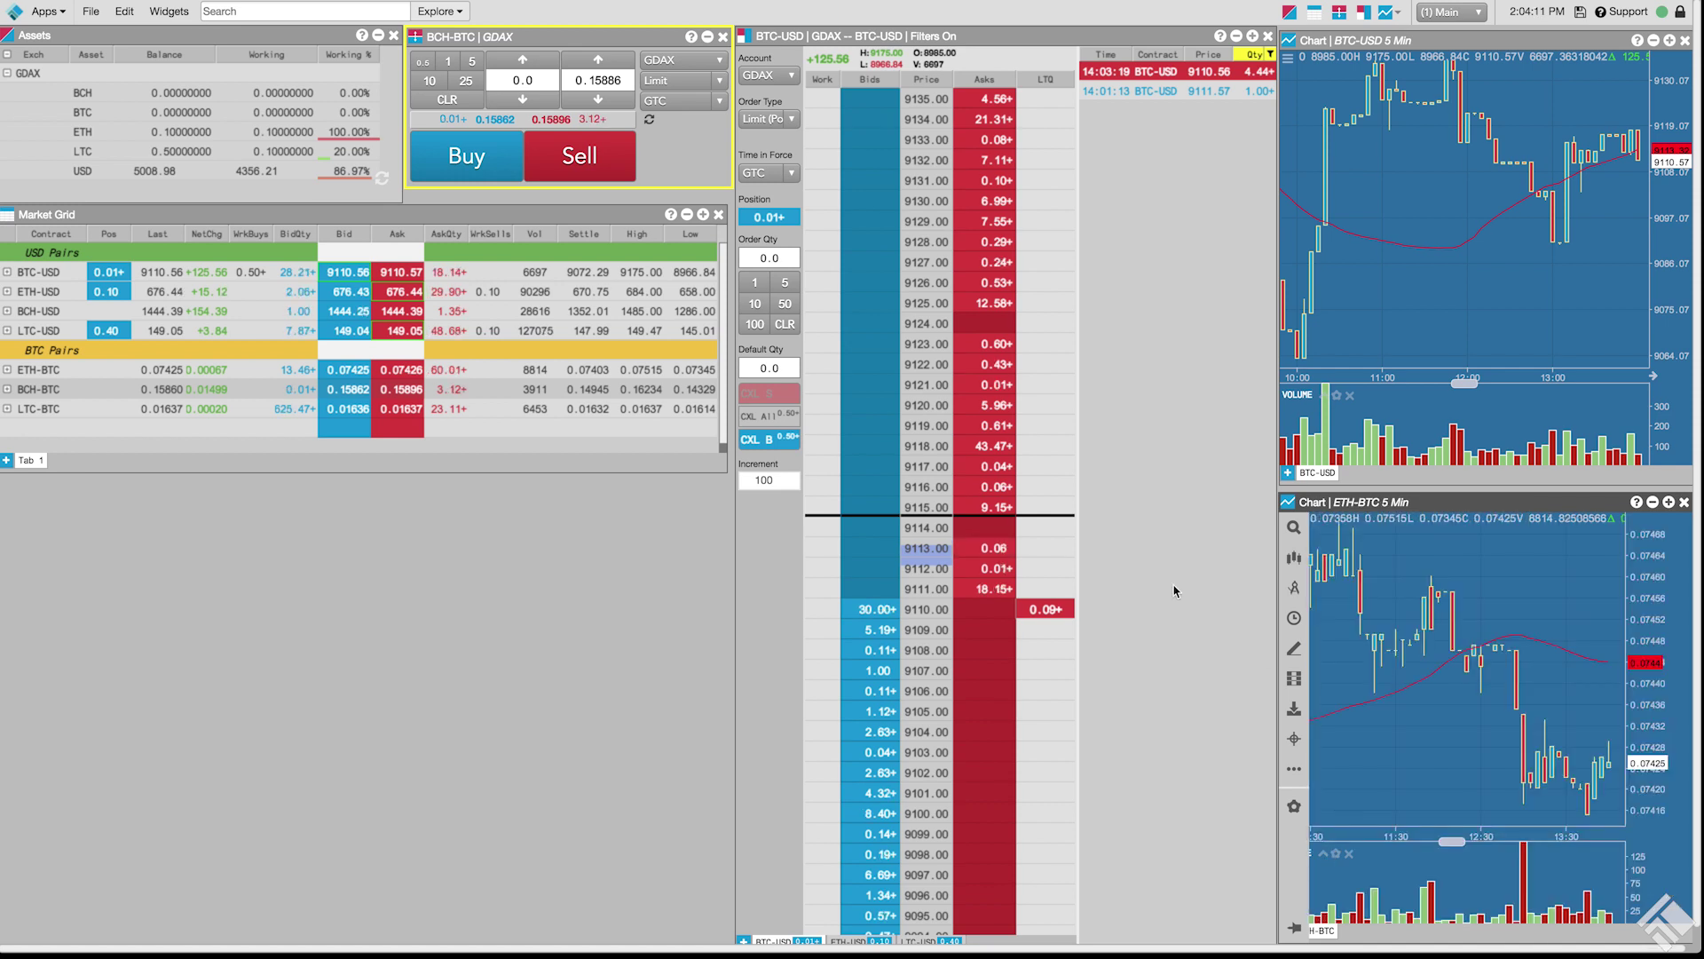
left_click(173, 14)
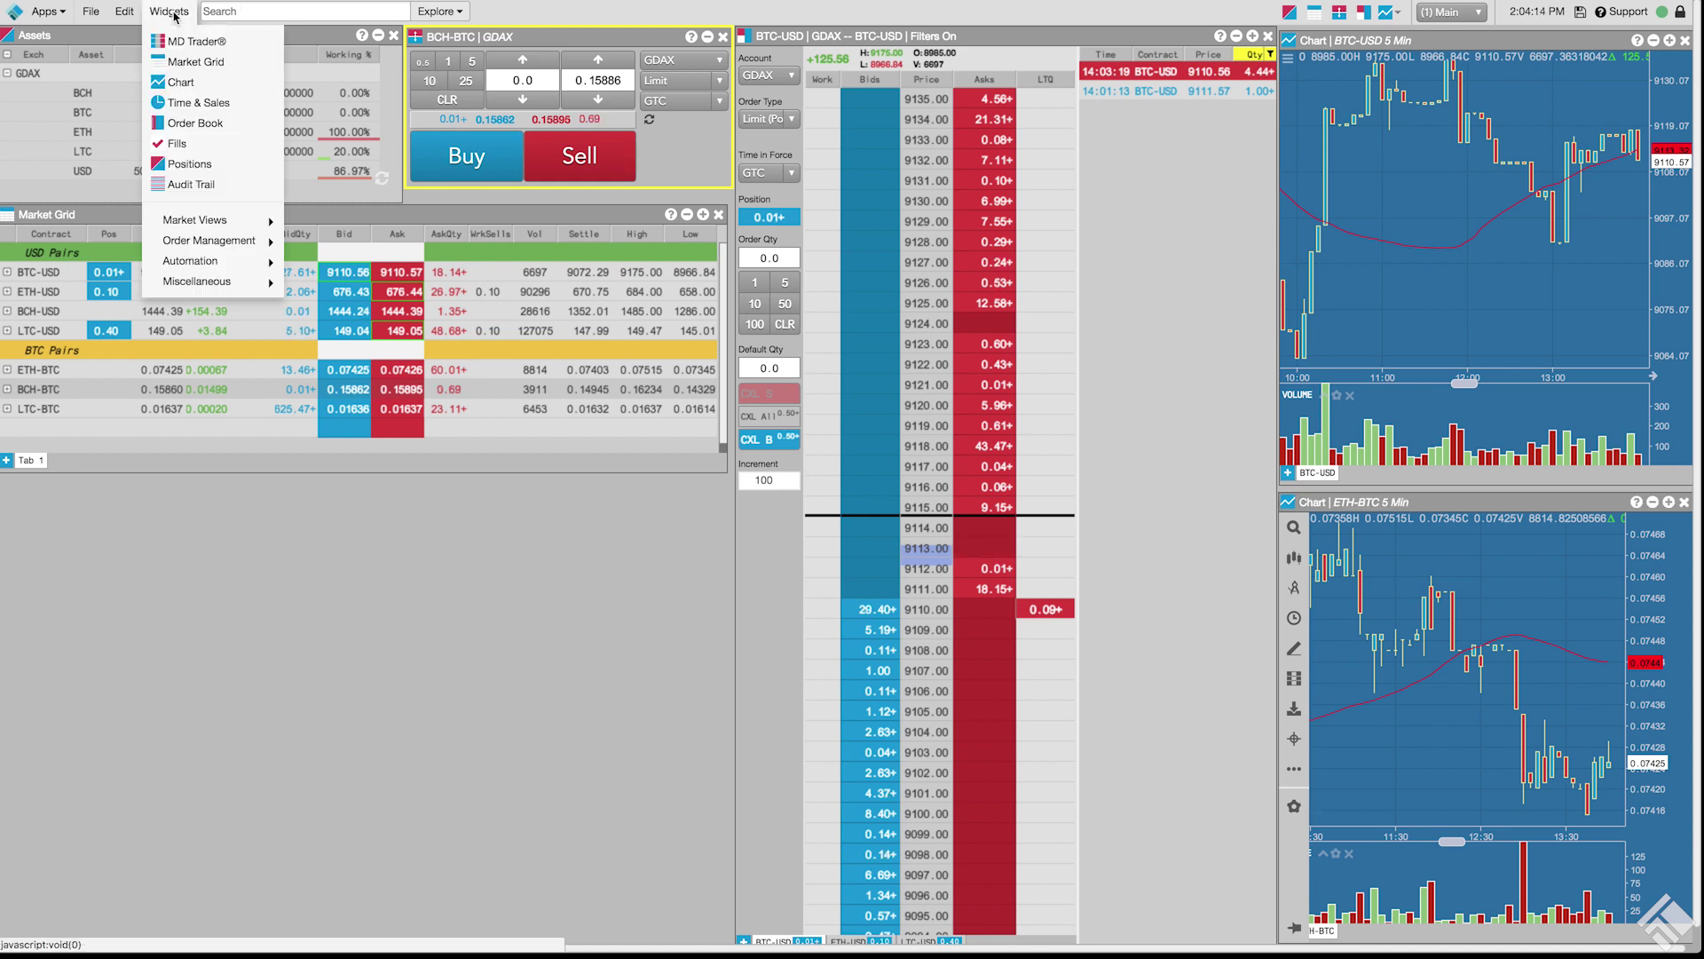
Add a widened Order Book widget and a Fills widget at the lower left
left_click(193, 123)
left_click_drag(530, 535, 728, 562)
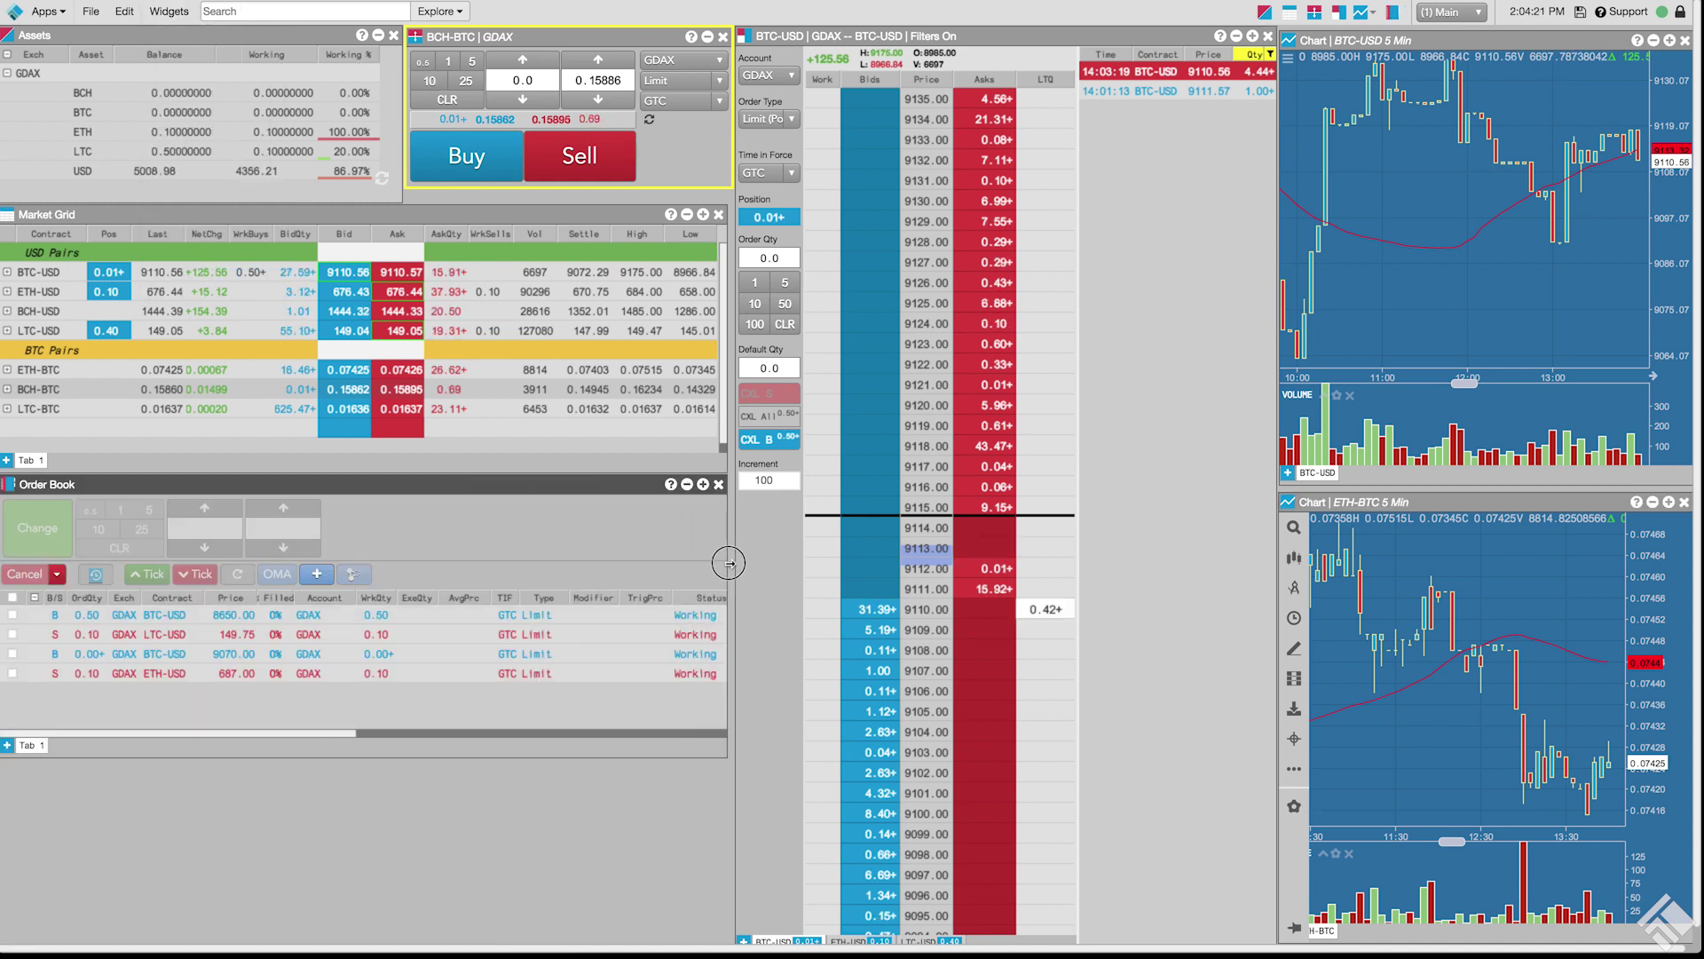
left_click(174, 11)
left_click(185, 143)
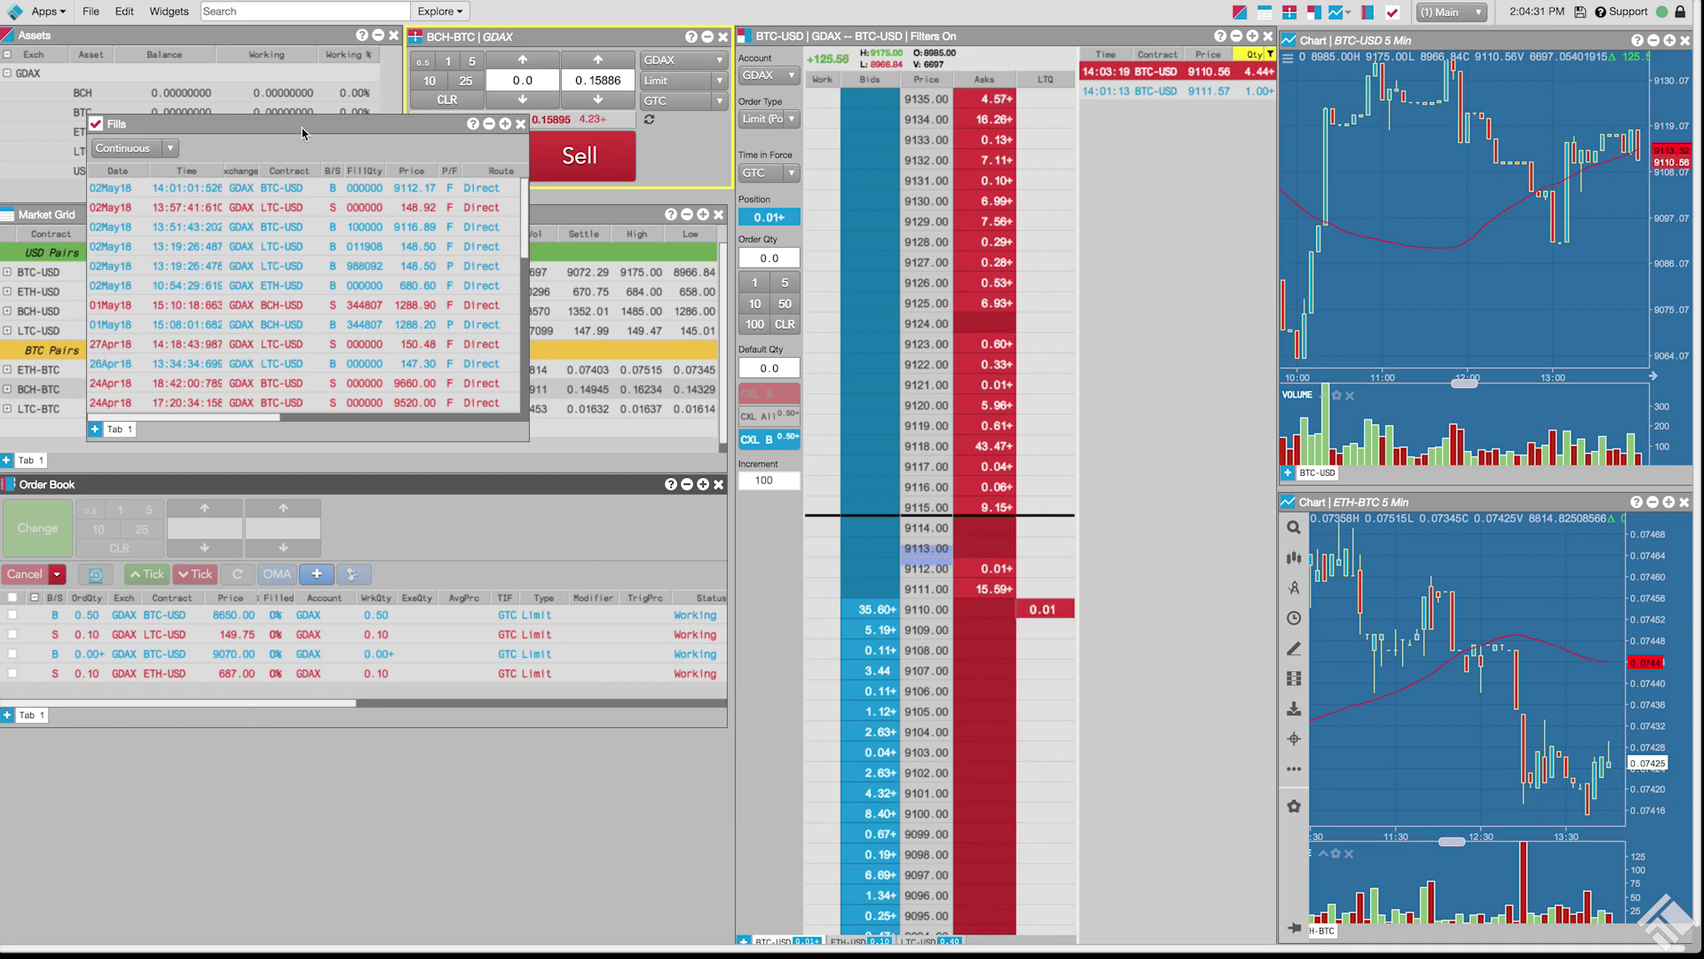
left_click_drag(248, 722, 586, 711)
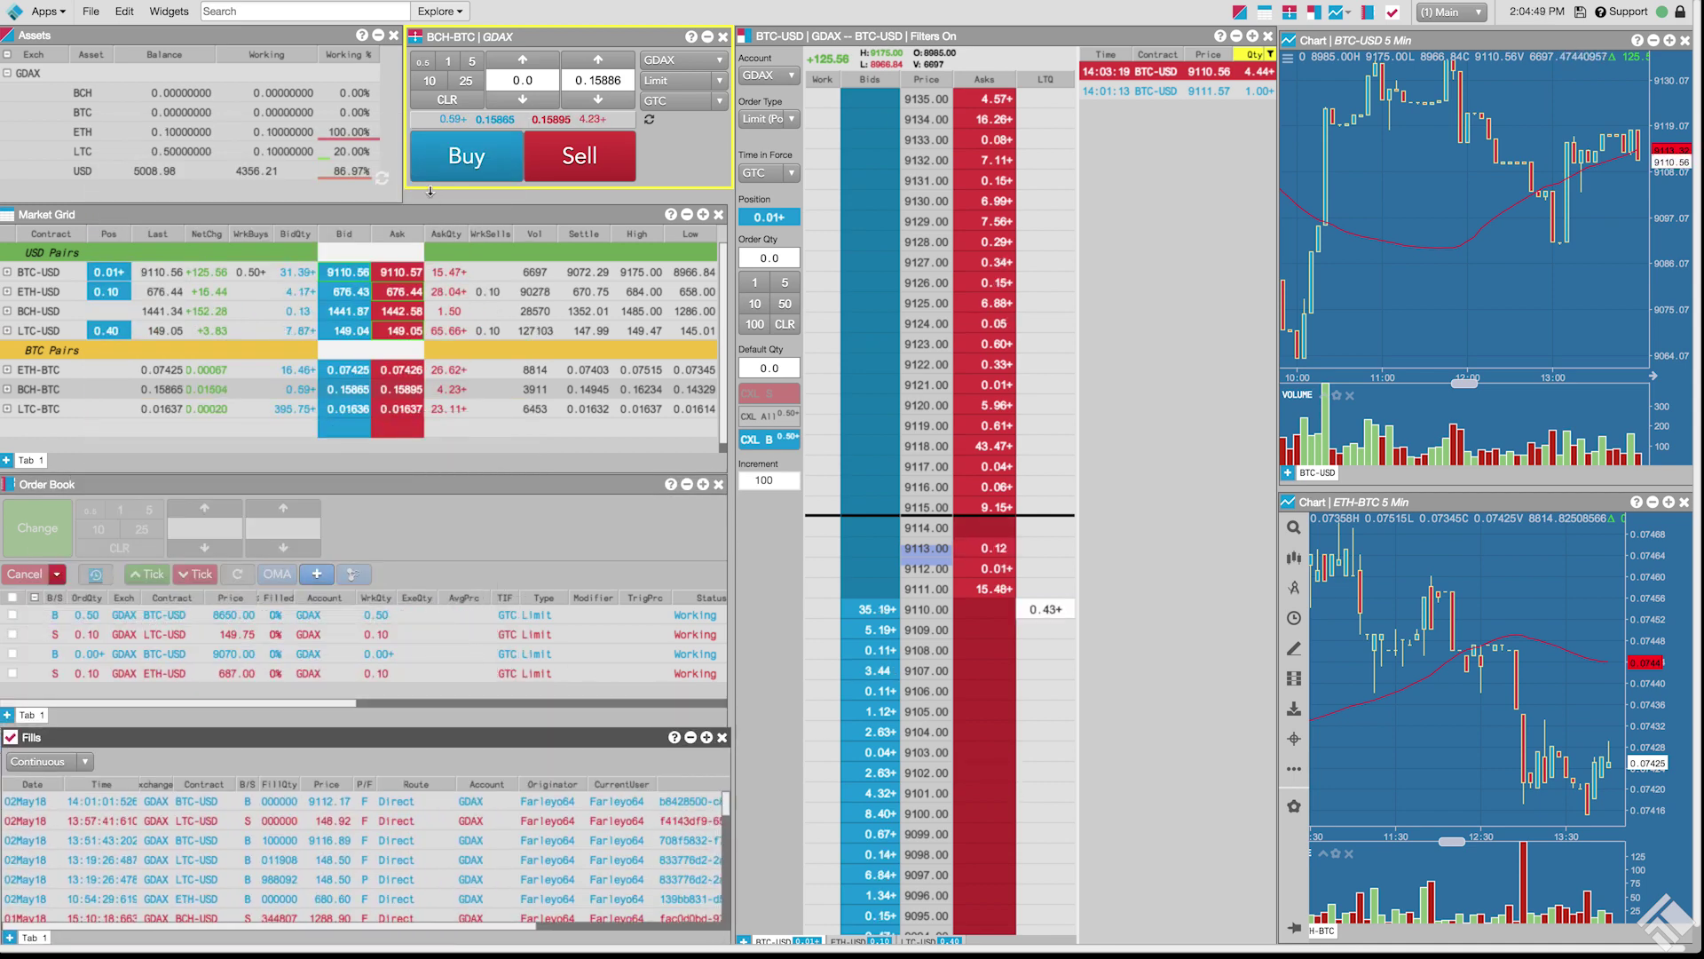
Save the current layout as the workspace 'Crypto Workspace'
left_click(91, 12)
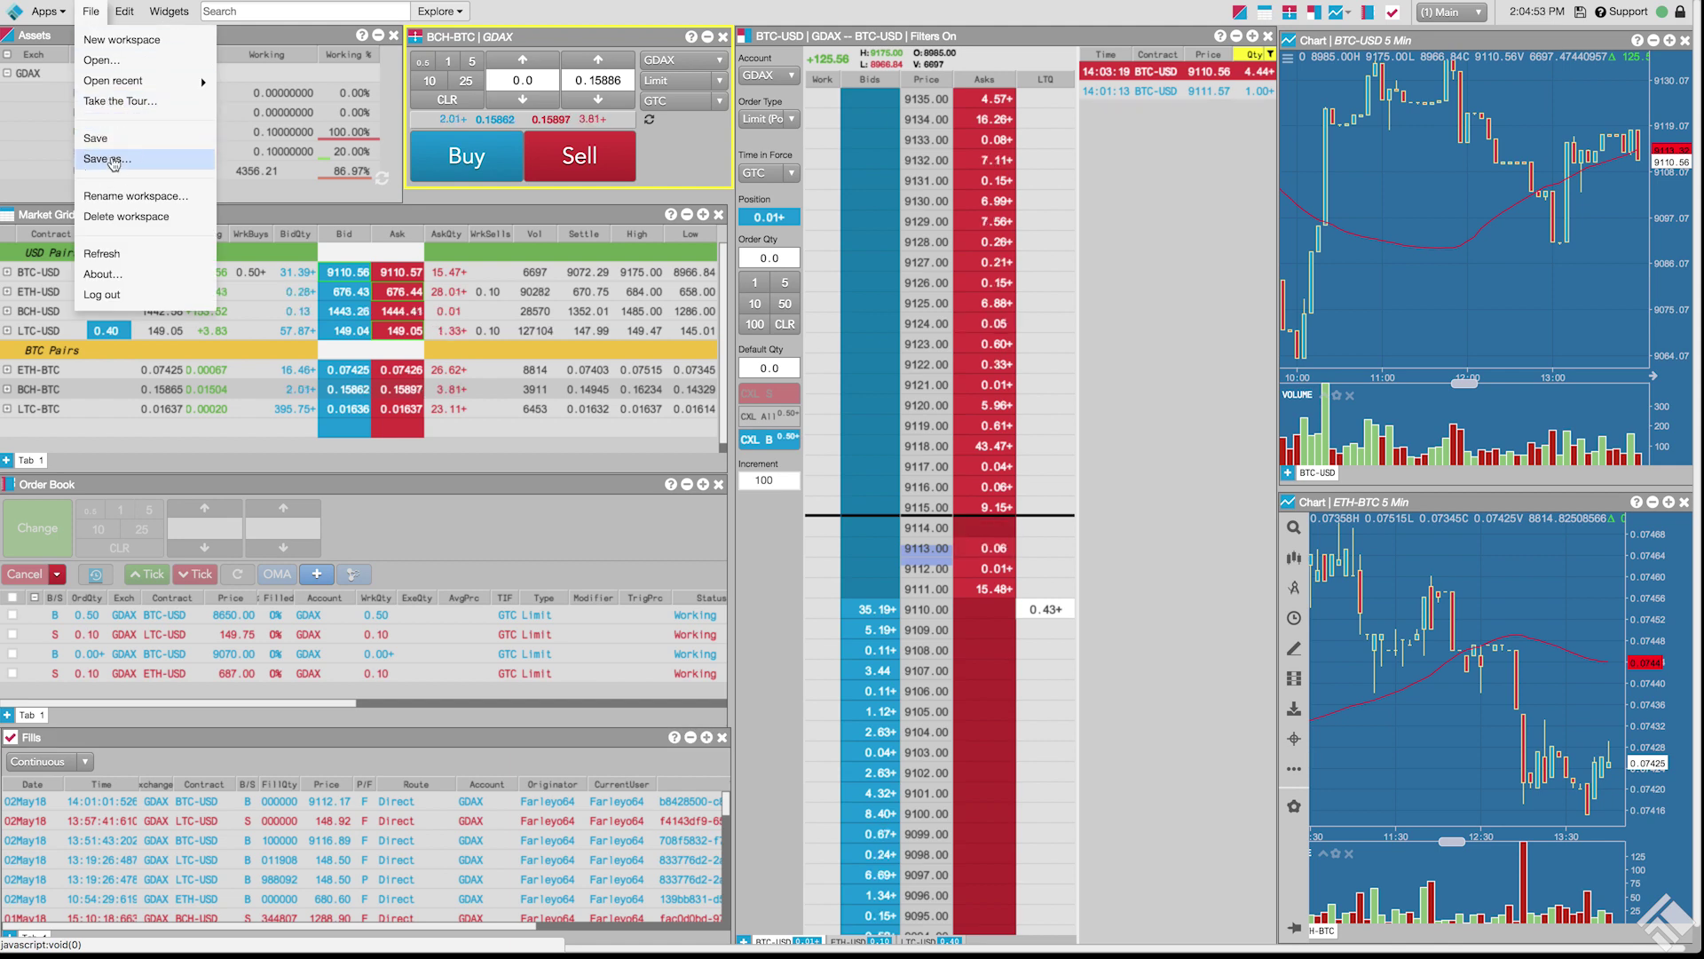
left_click(112, 158)
type("Cr")
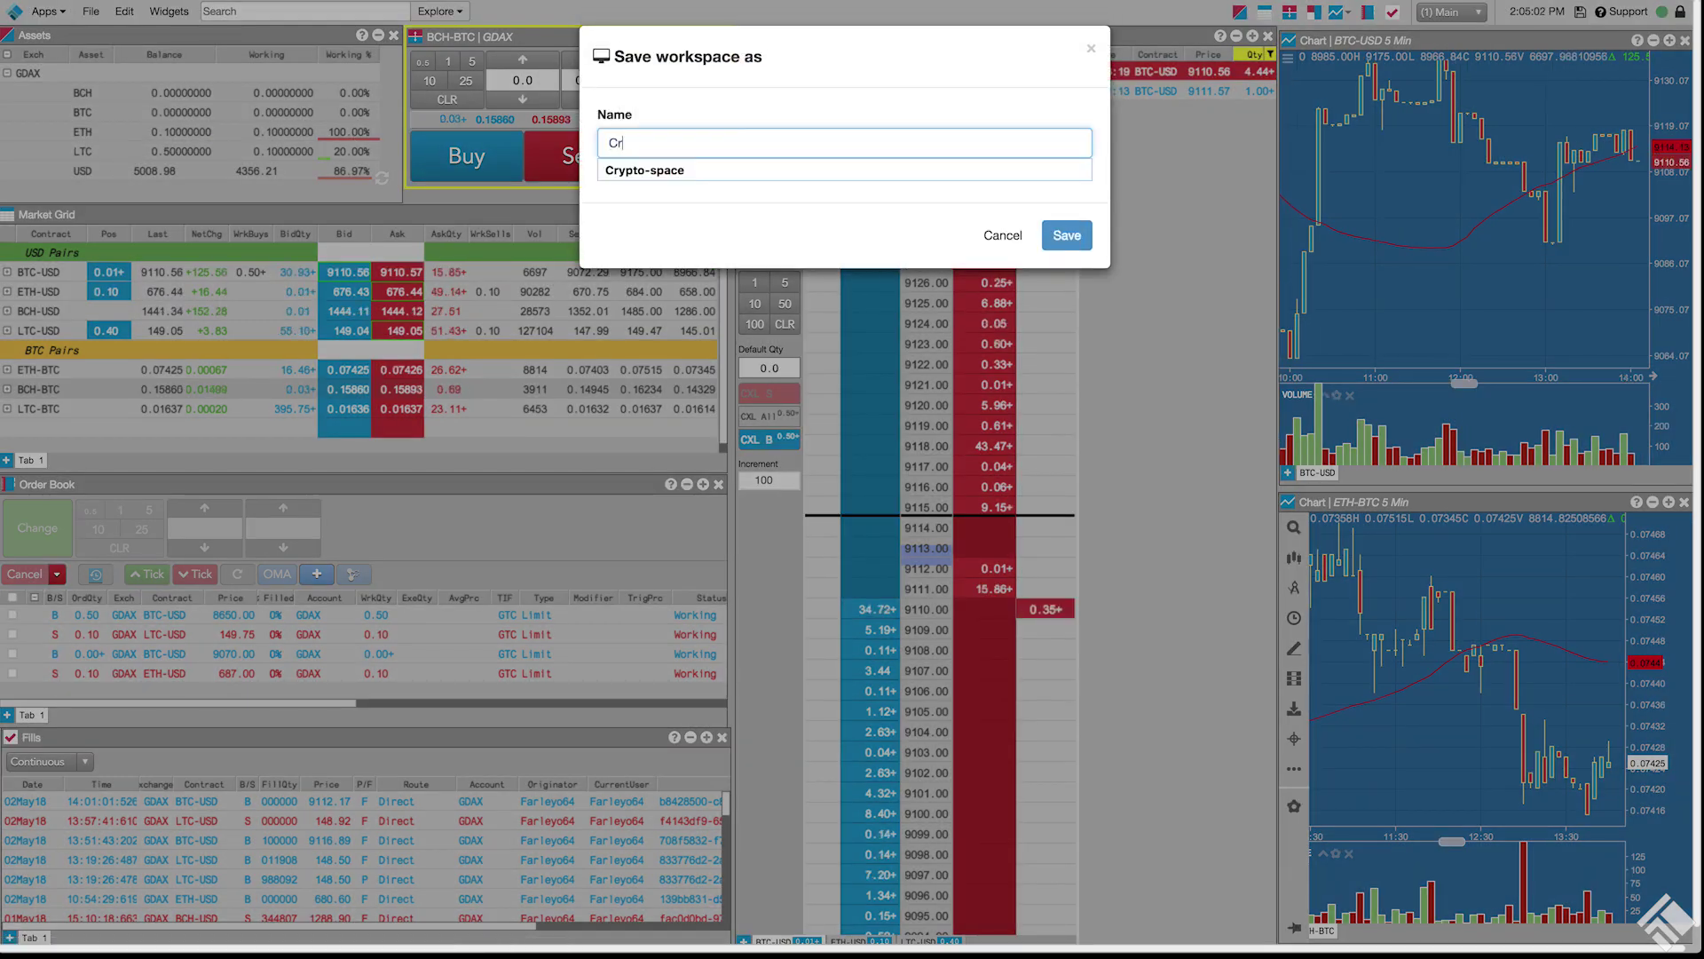
type("ypto Workspace")
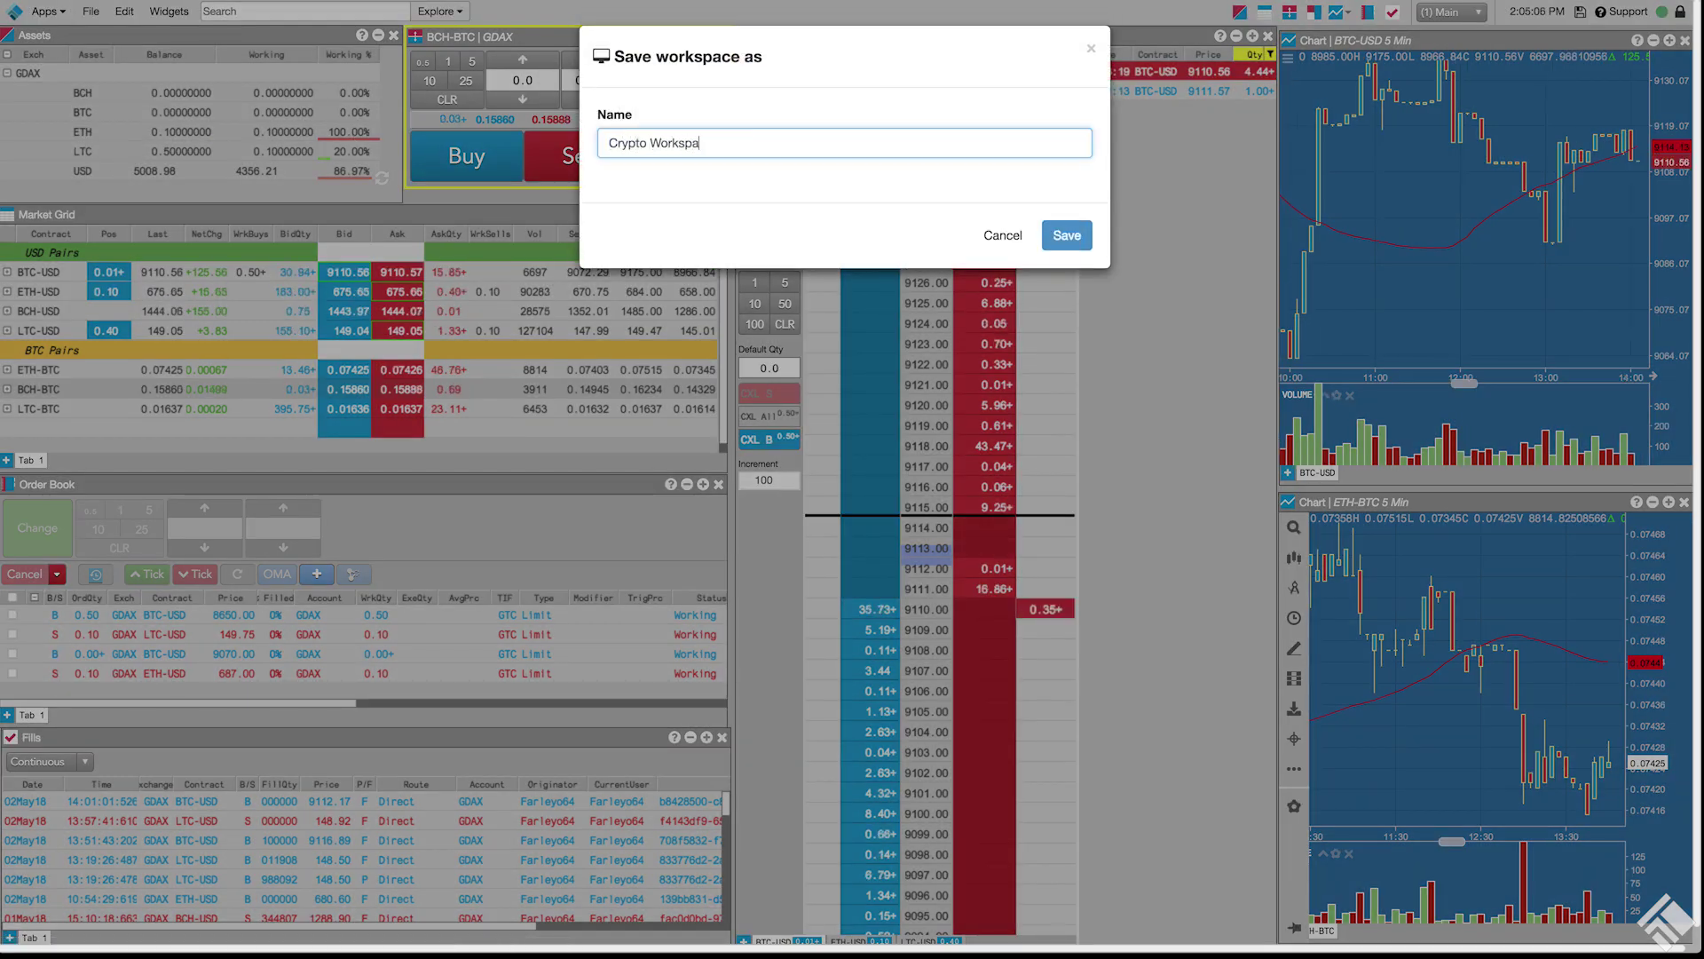
left_click(1065, 235)
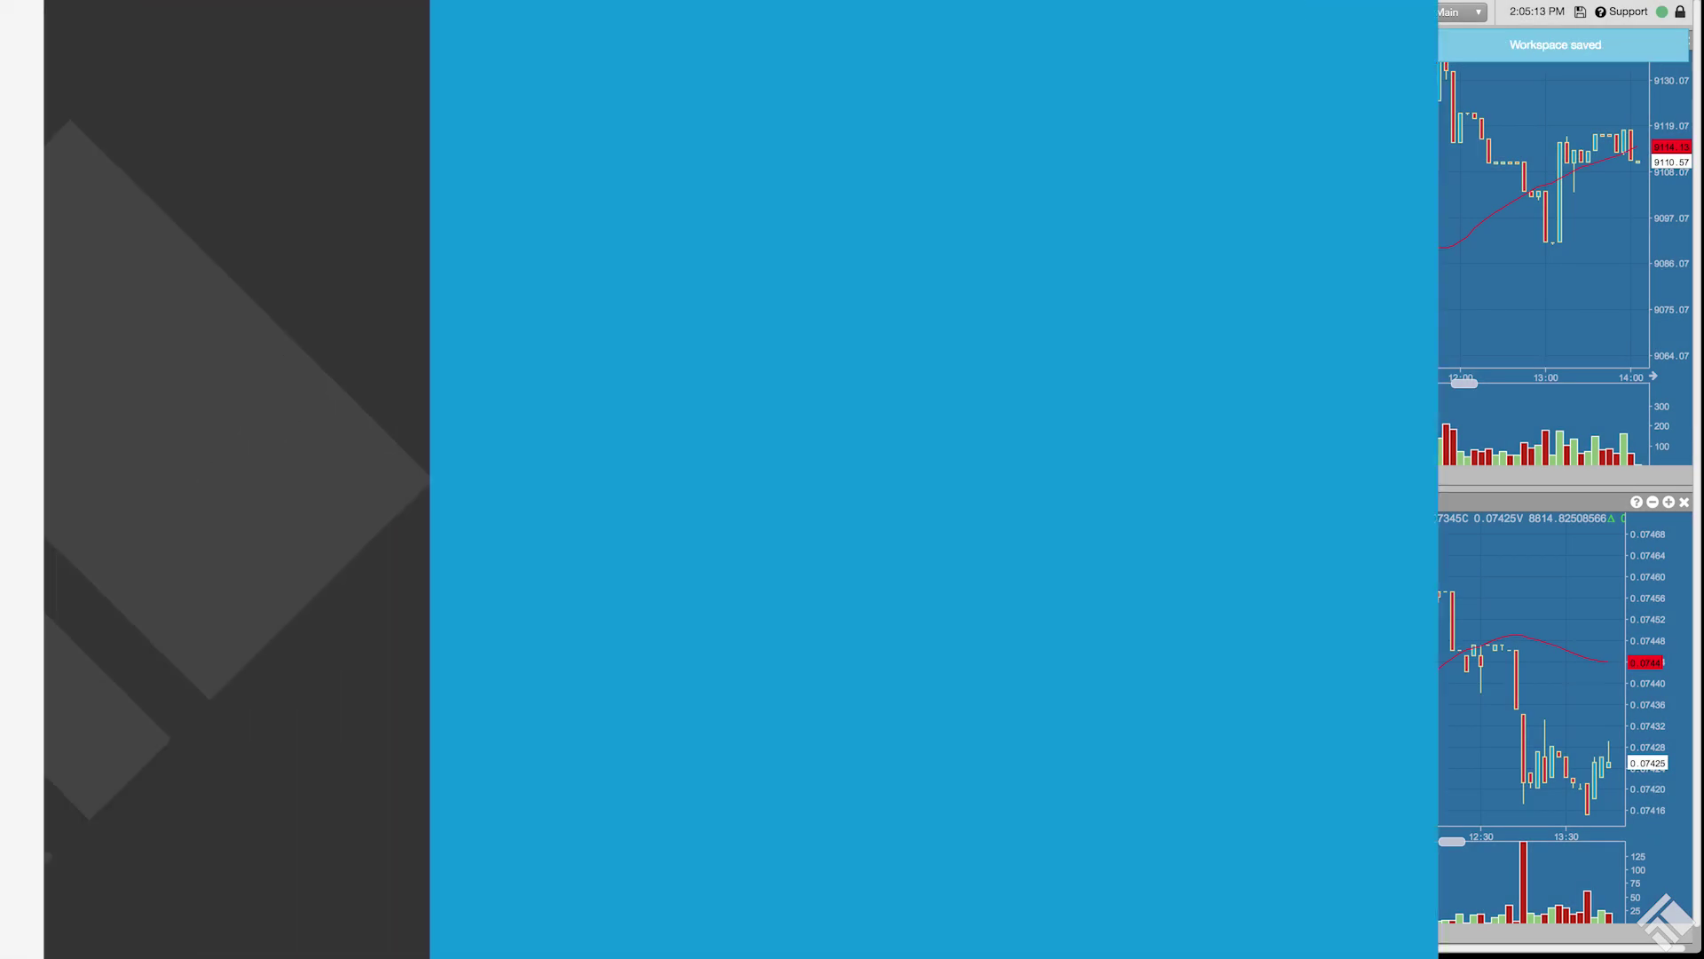
type("1")
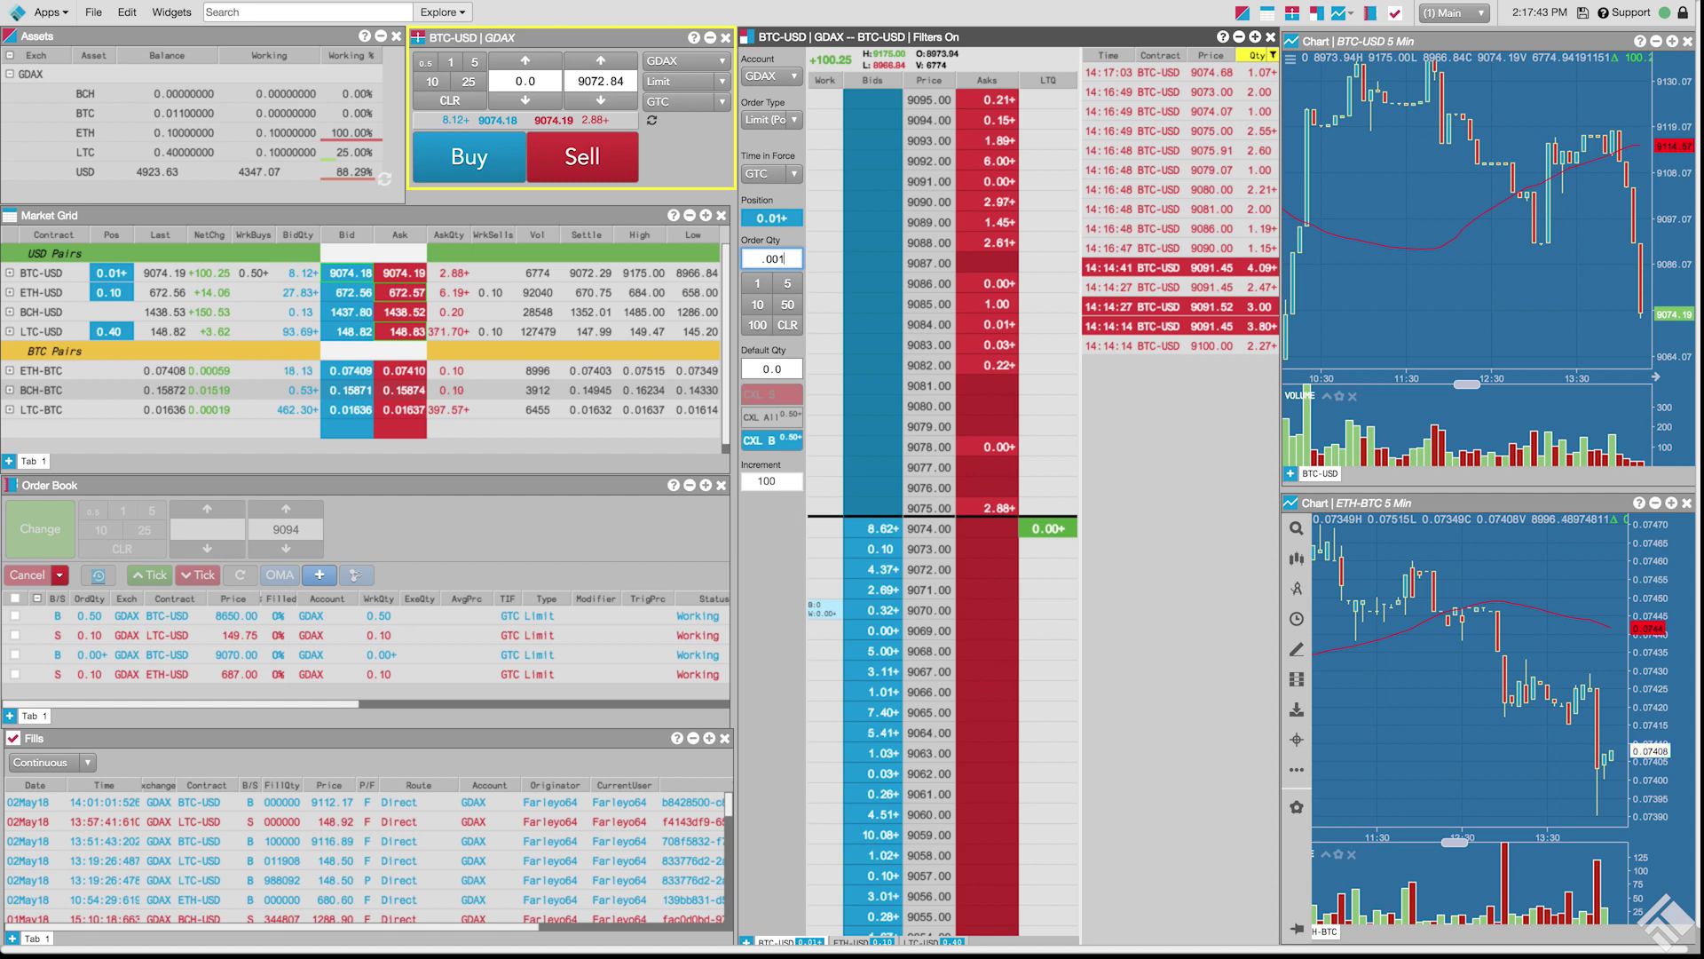
Place a 0.001 BTC-USD sell at 9087 and drag it down to 9080
left_click(979, 267)
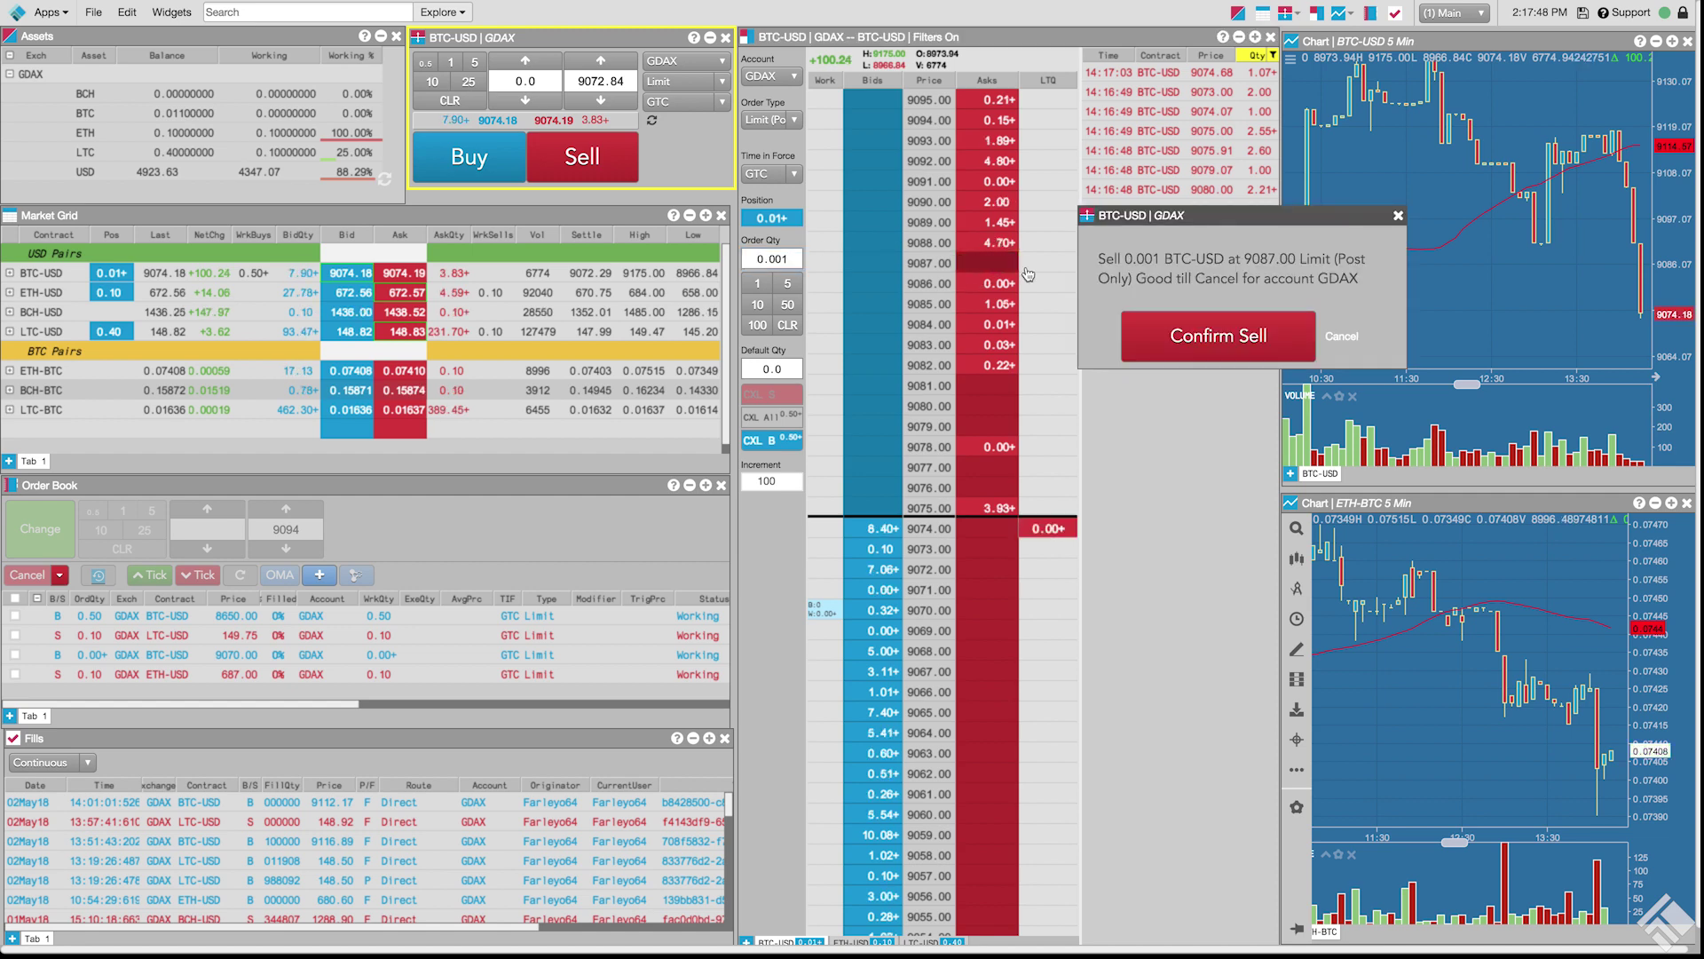
left_click(1188, 333)
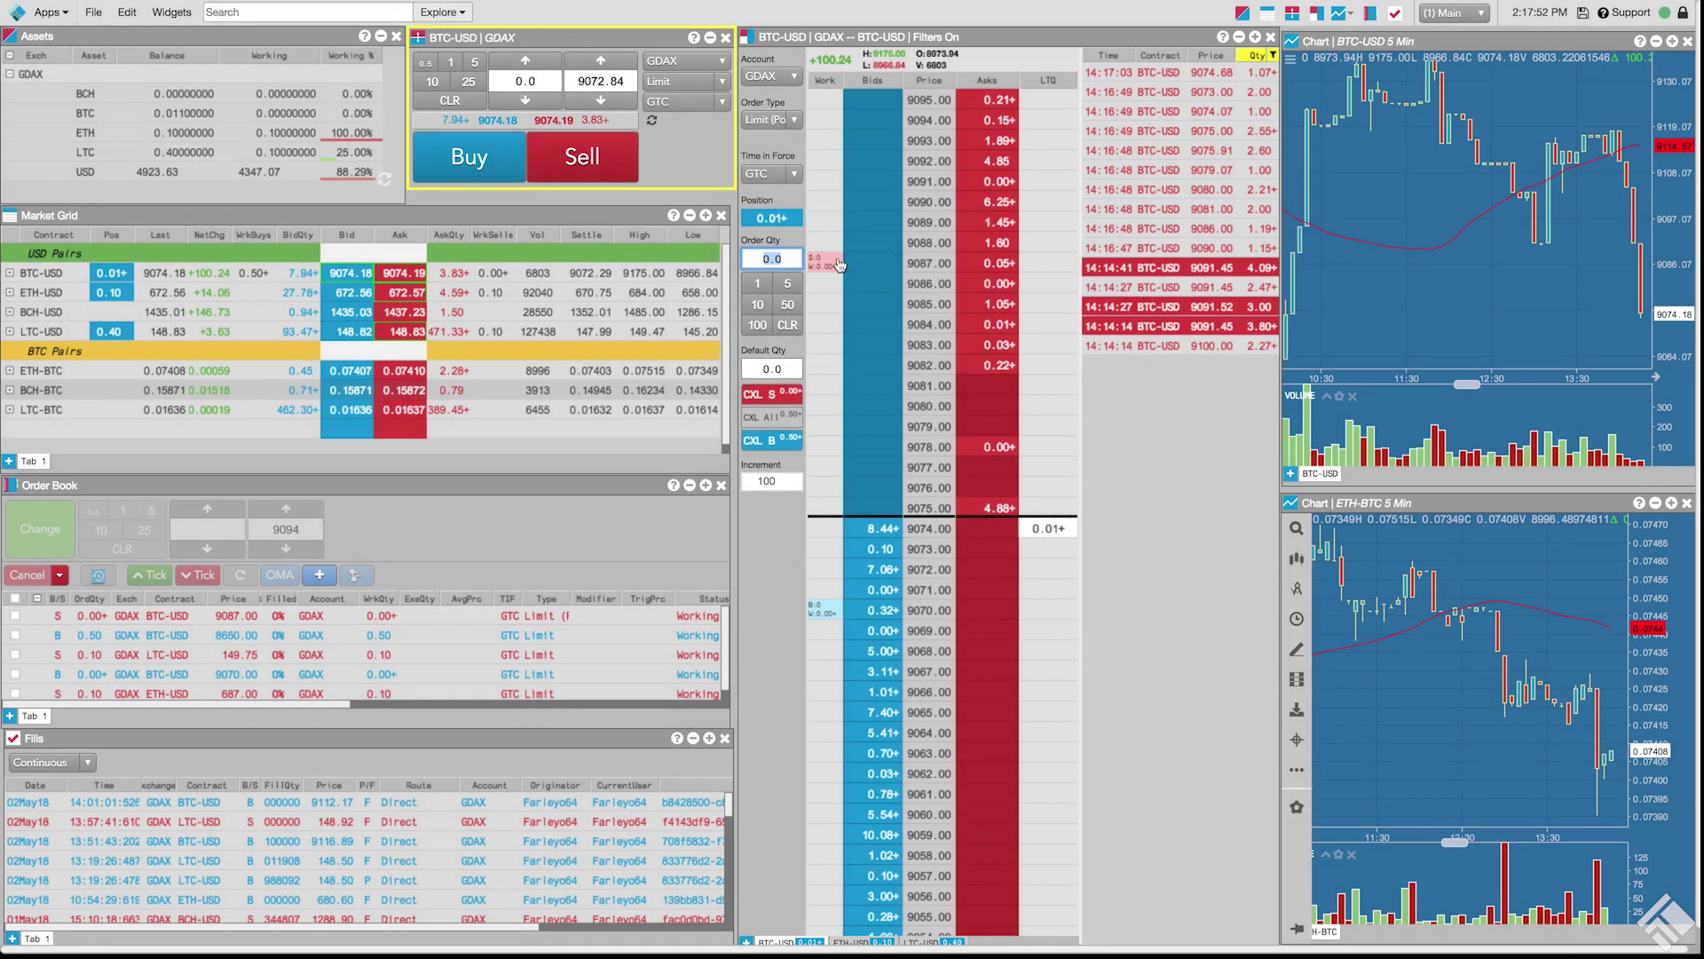
left_click_drag(831, 268, 832, 407)
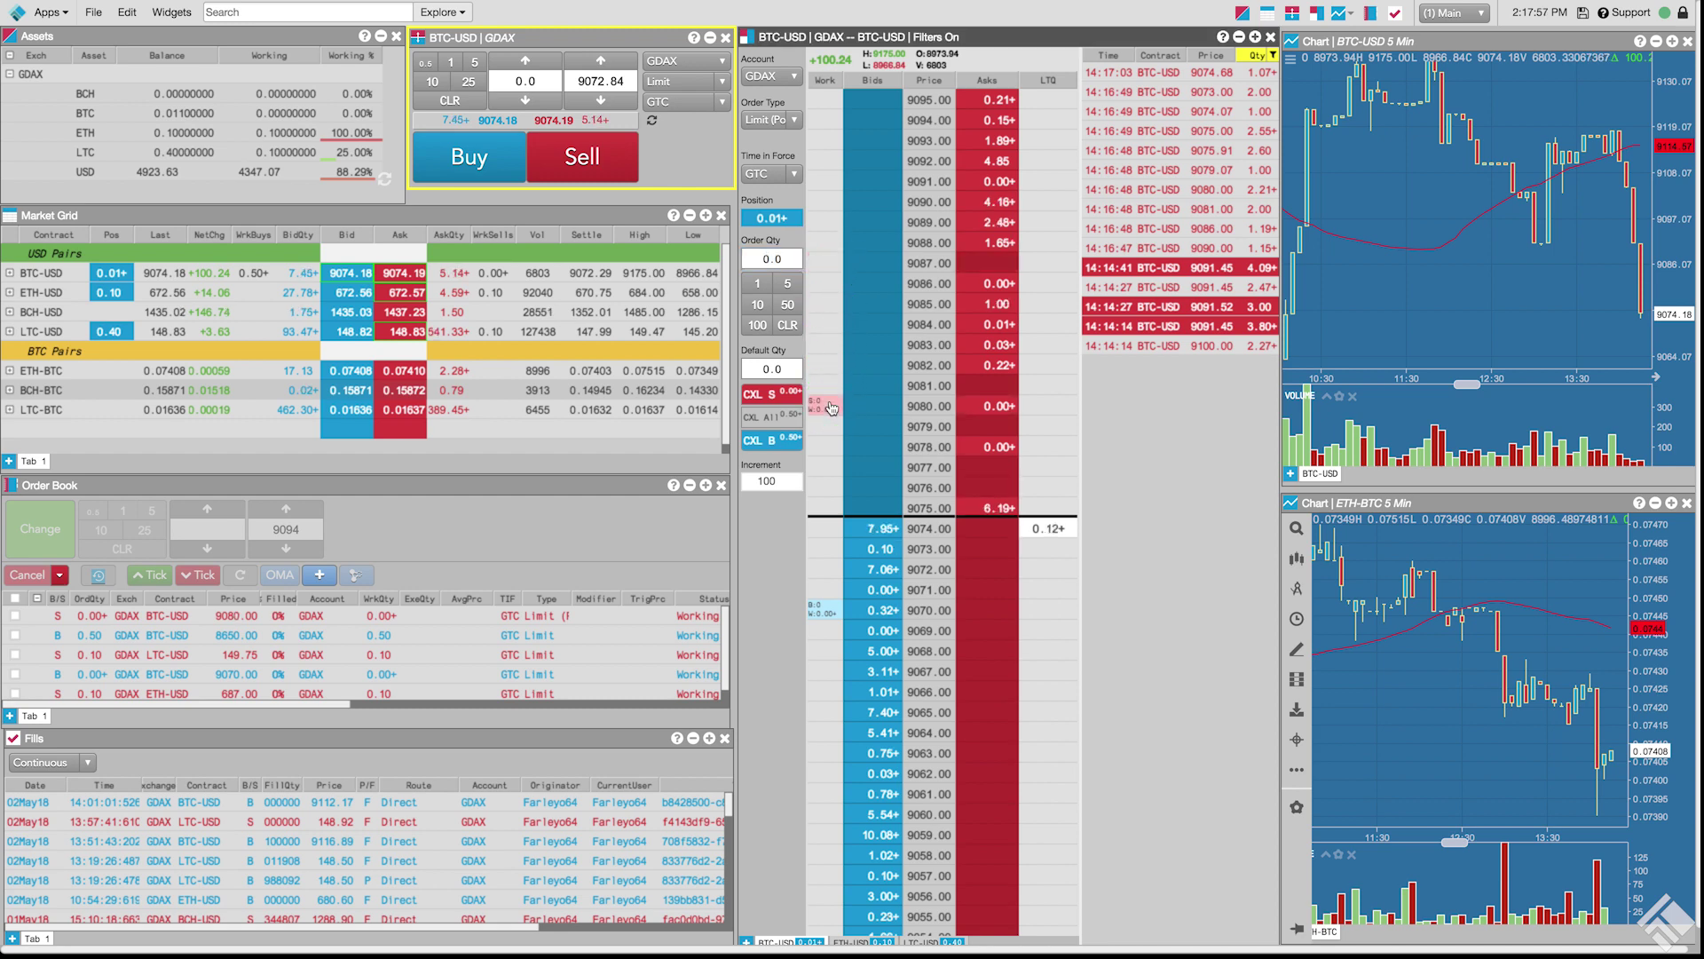
Reprice the working sell order to 9075.00 in the Order Book
left_click(15, 616)
left_click(286, 530)
type("9")
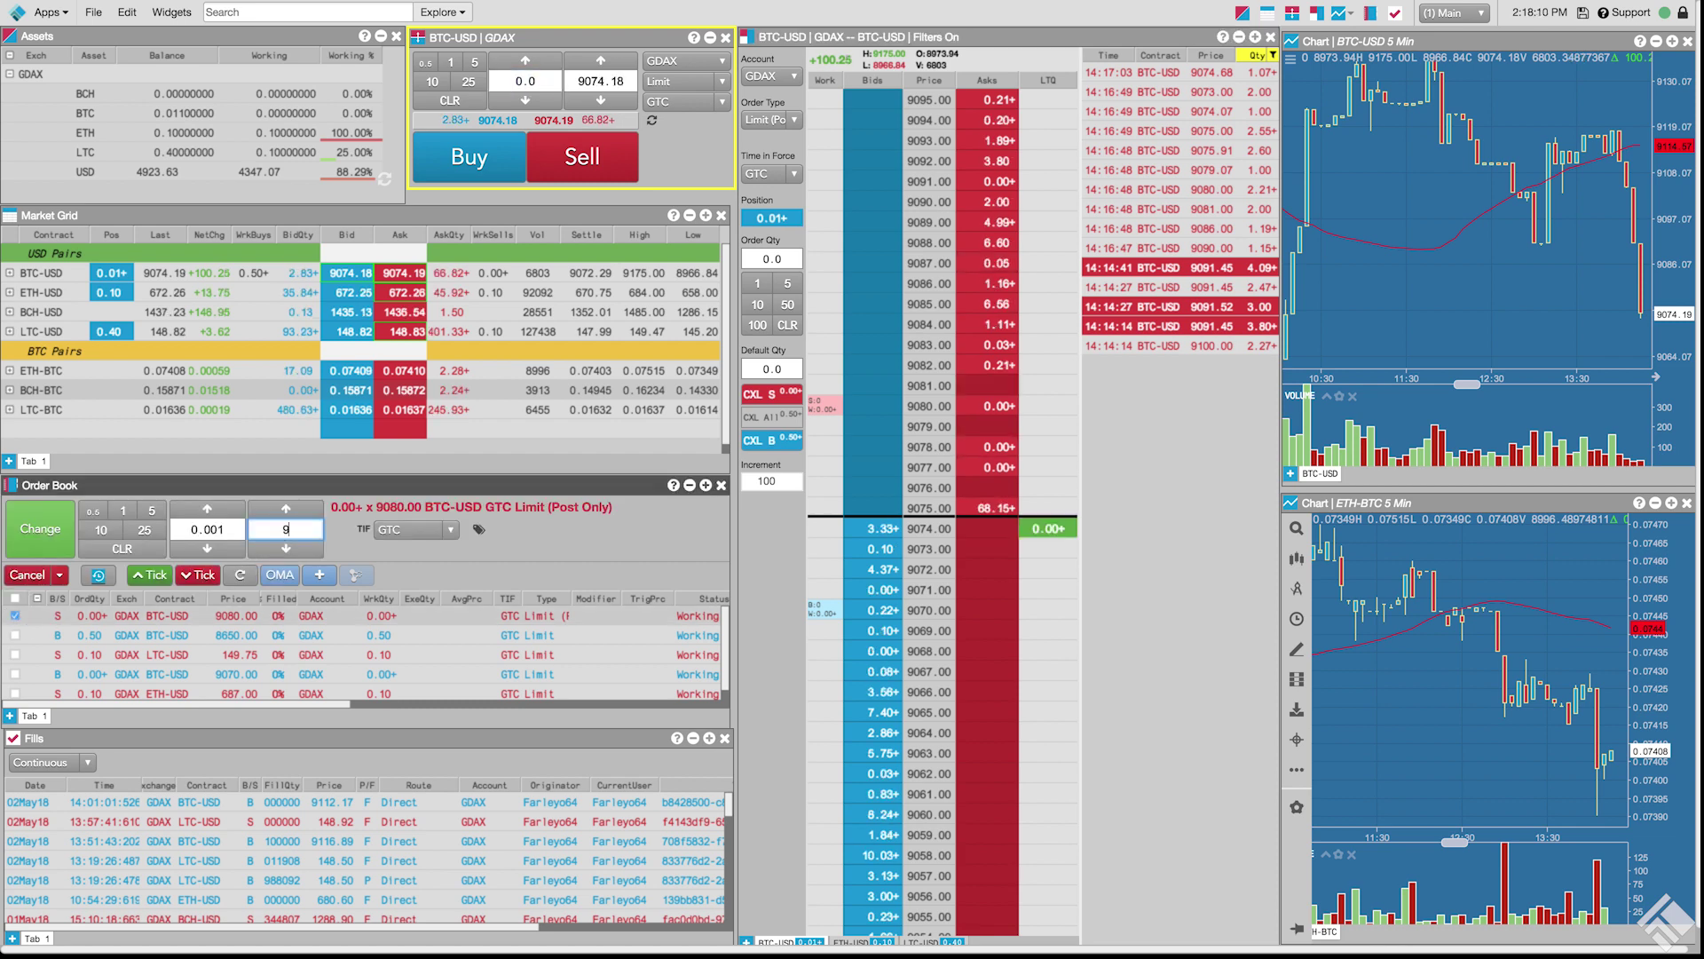
type("075.")
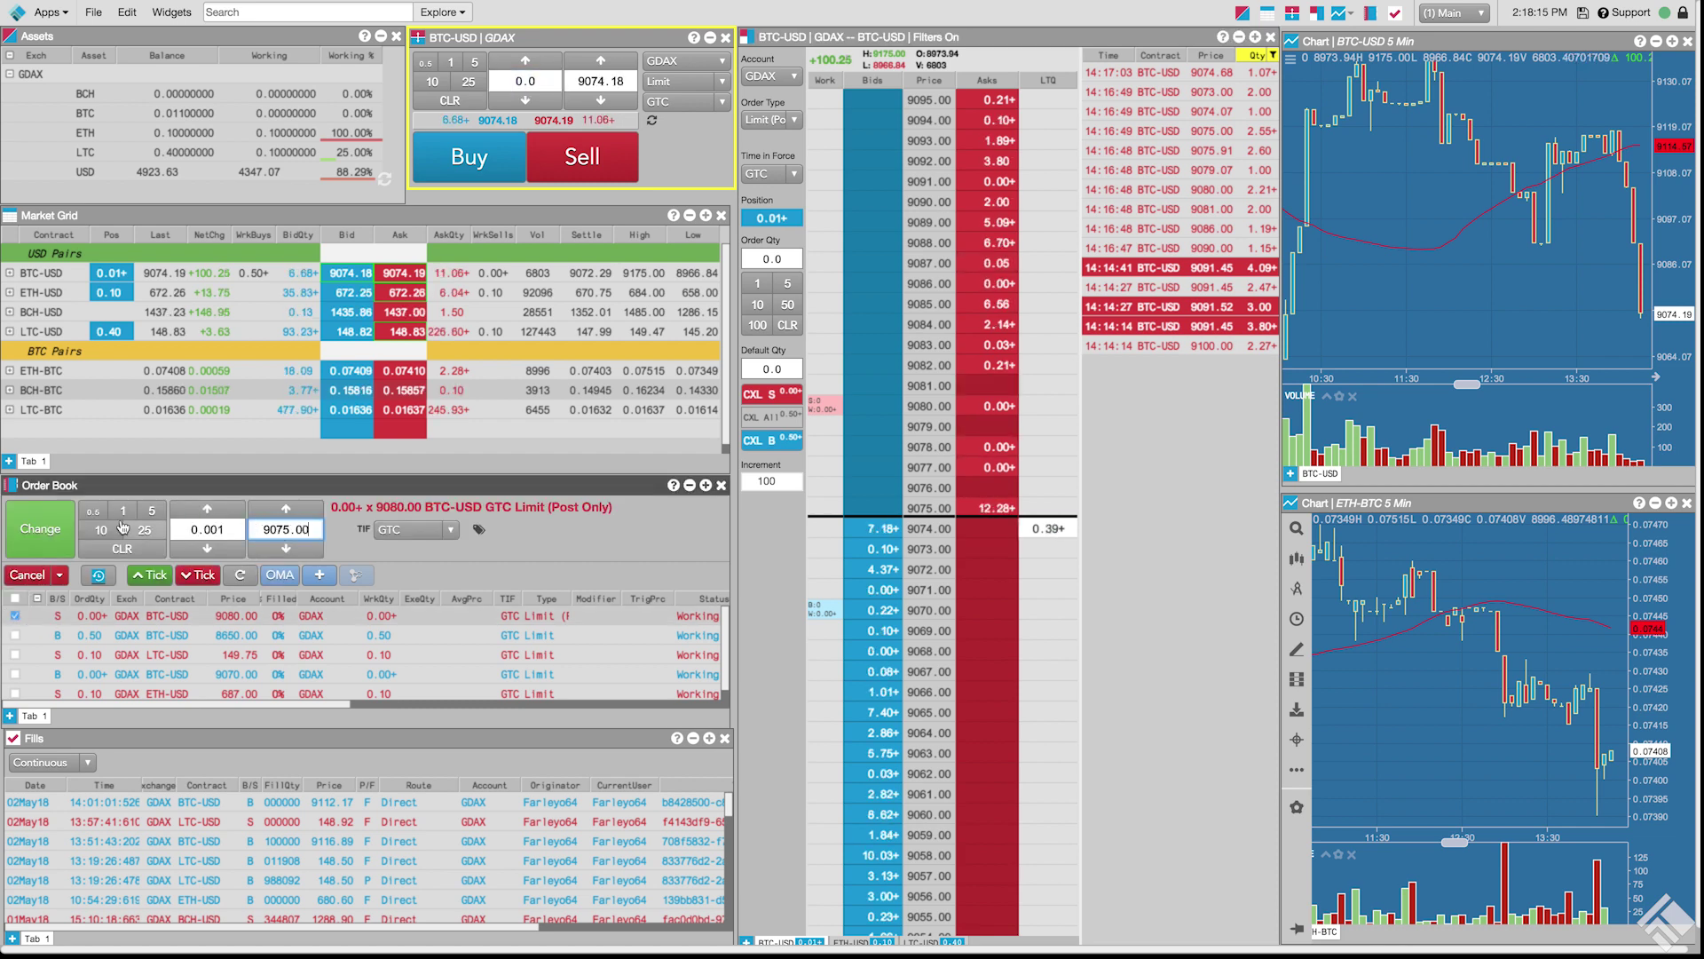
left_click(60, 528)
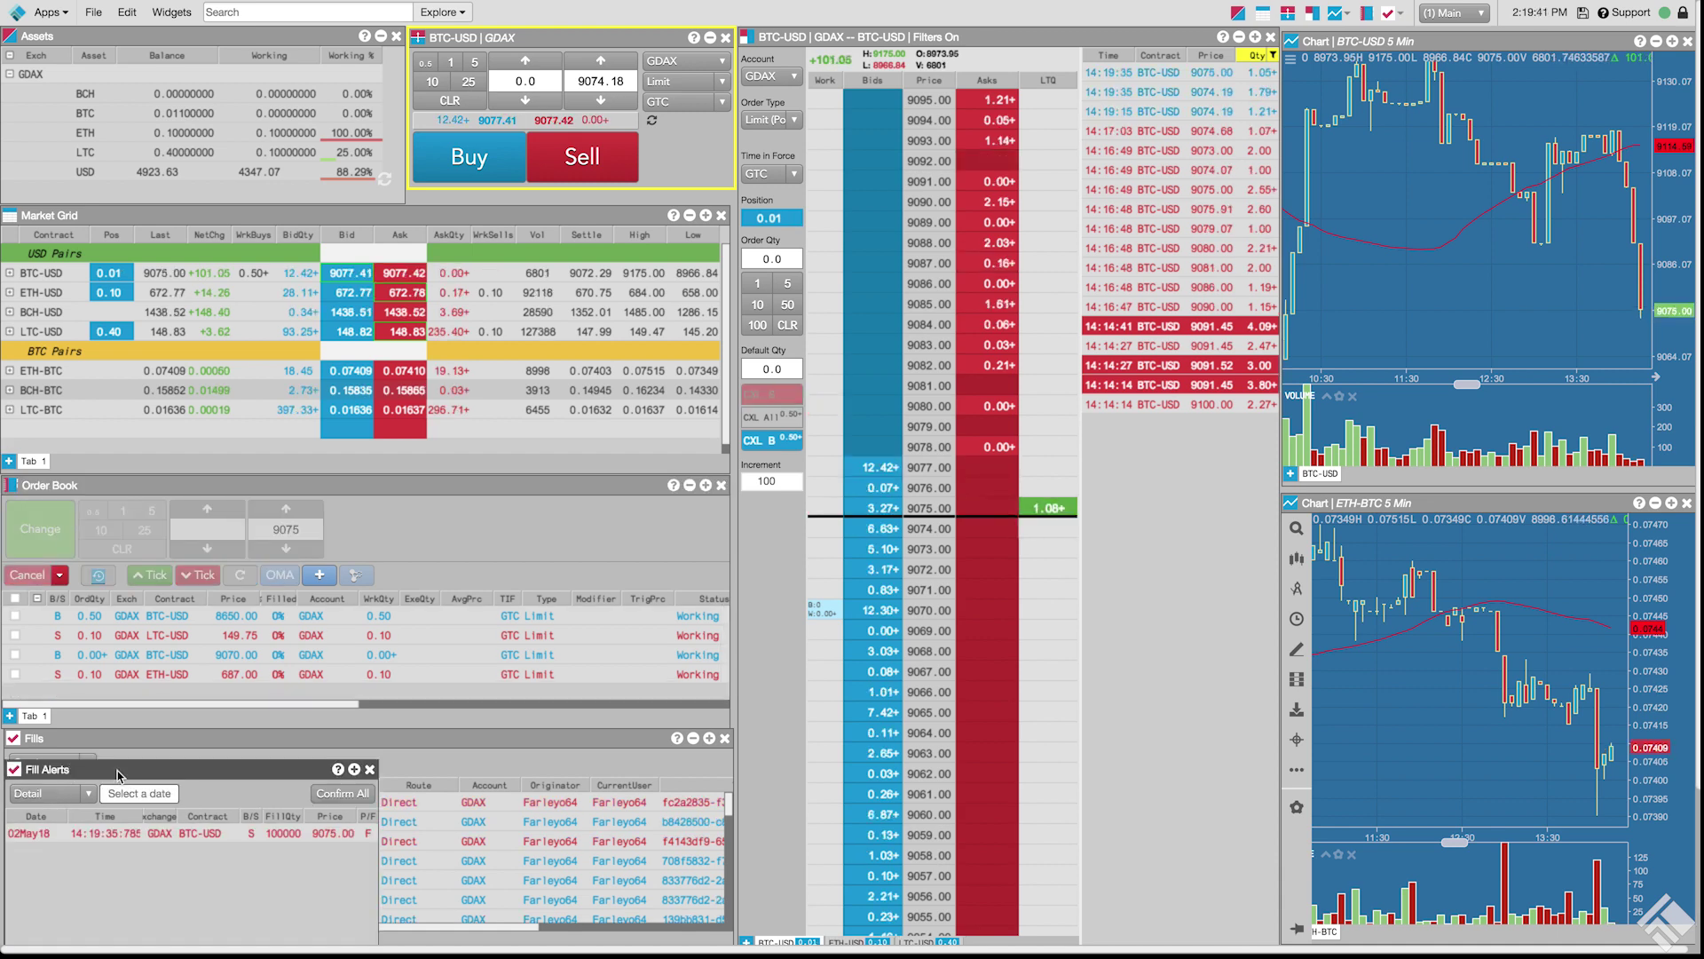
Dismiss the fill alert window and show the Order Book's cancel options
left_click_drag(119, 775, 342, 421)
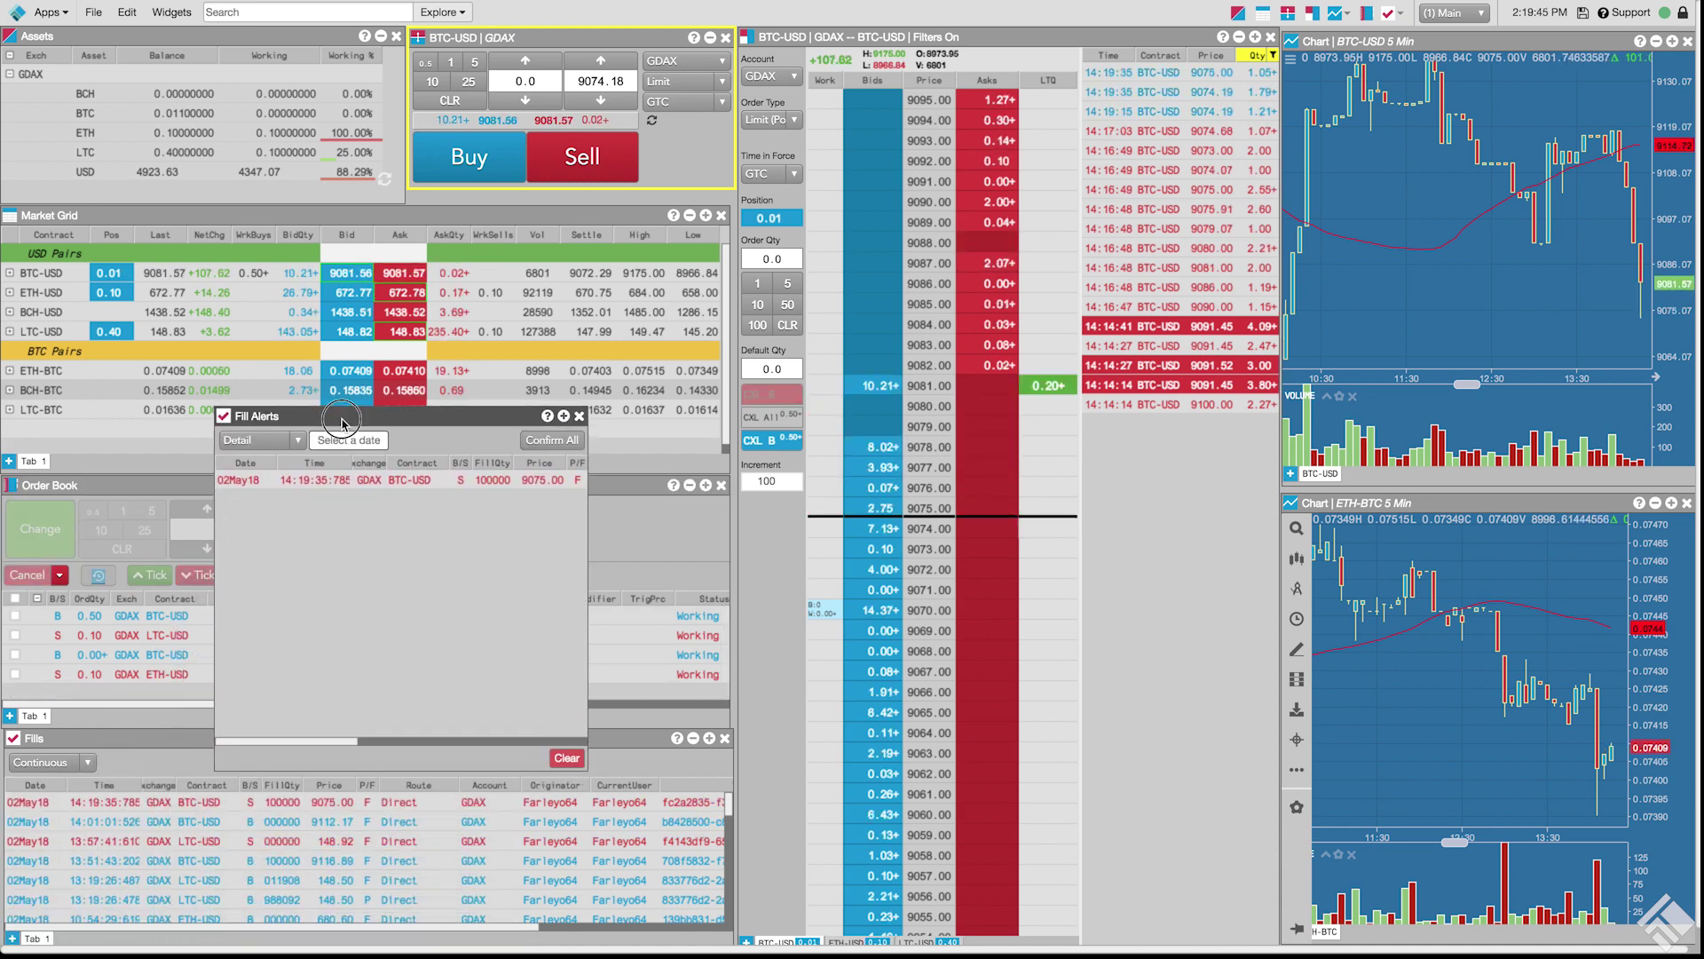
left_click(578, 415)
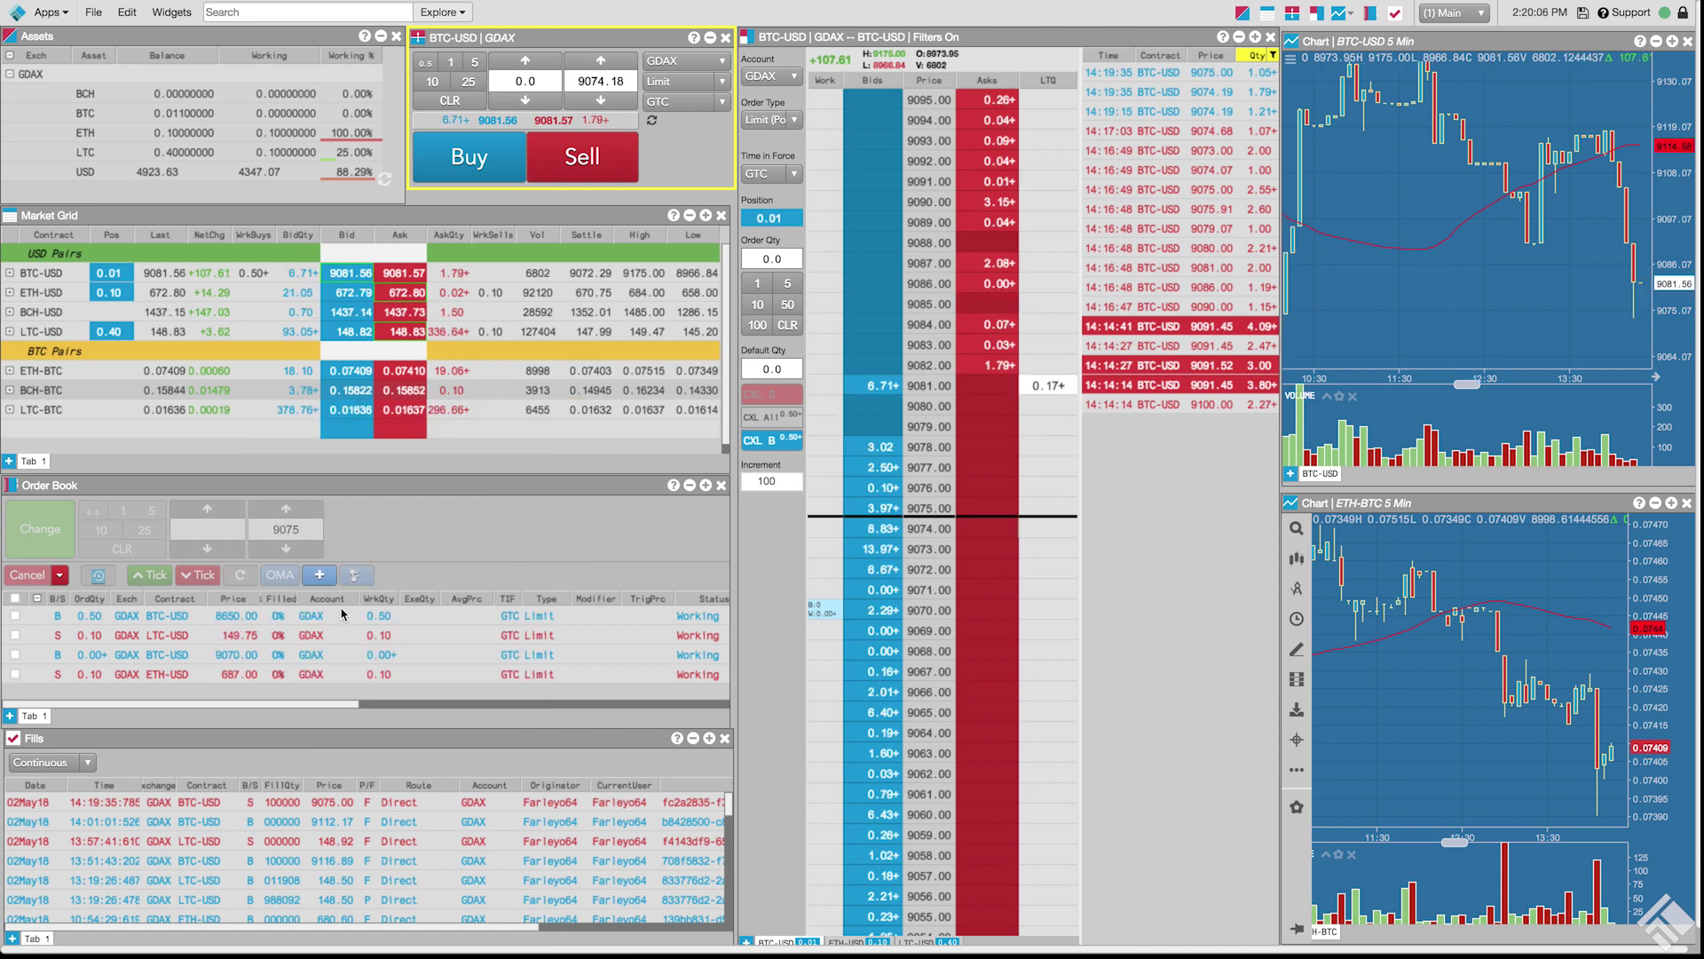
left_click(61, 576)
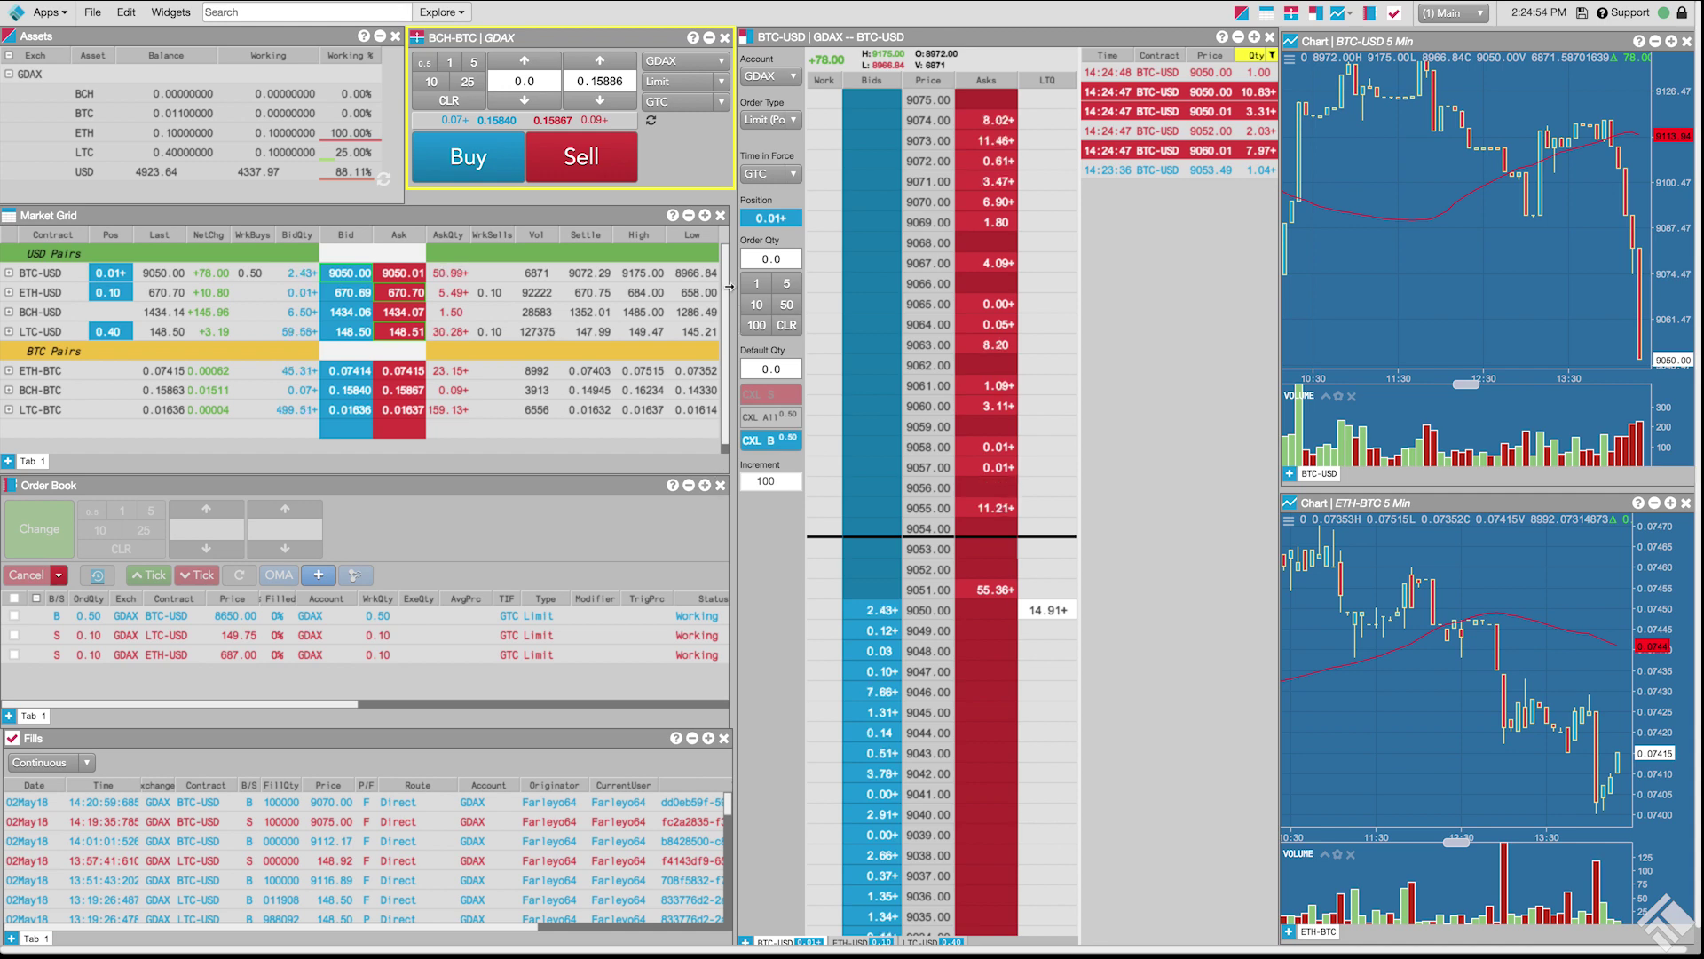
Open Market Grid help and navigate via TT Order Types to the TT If-Touched page
left_click(673, 215)
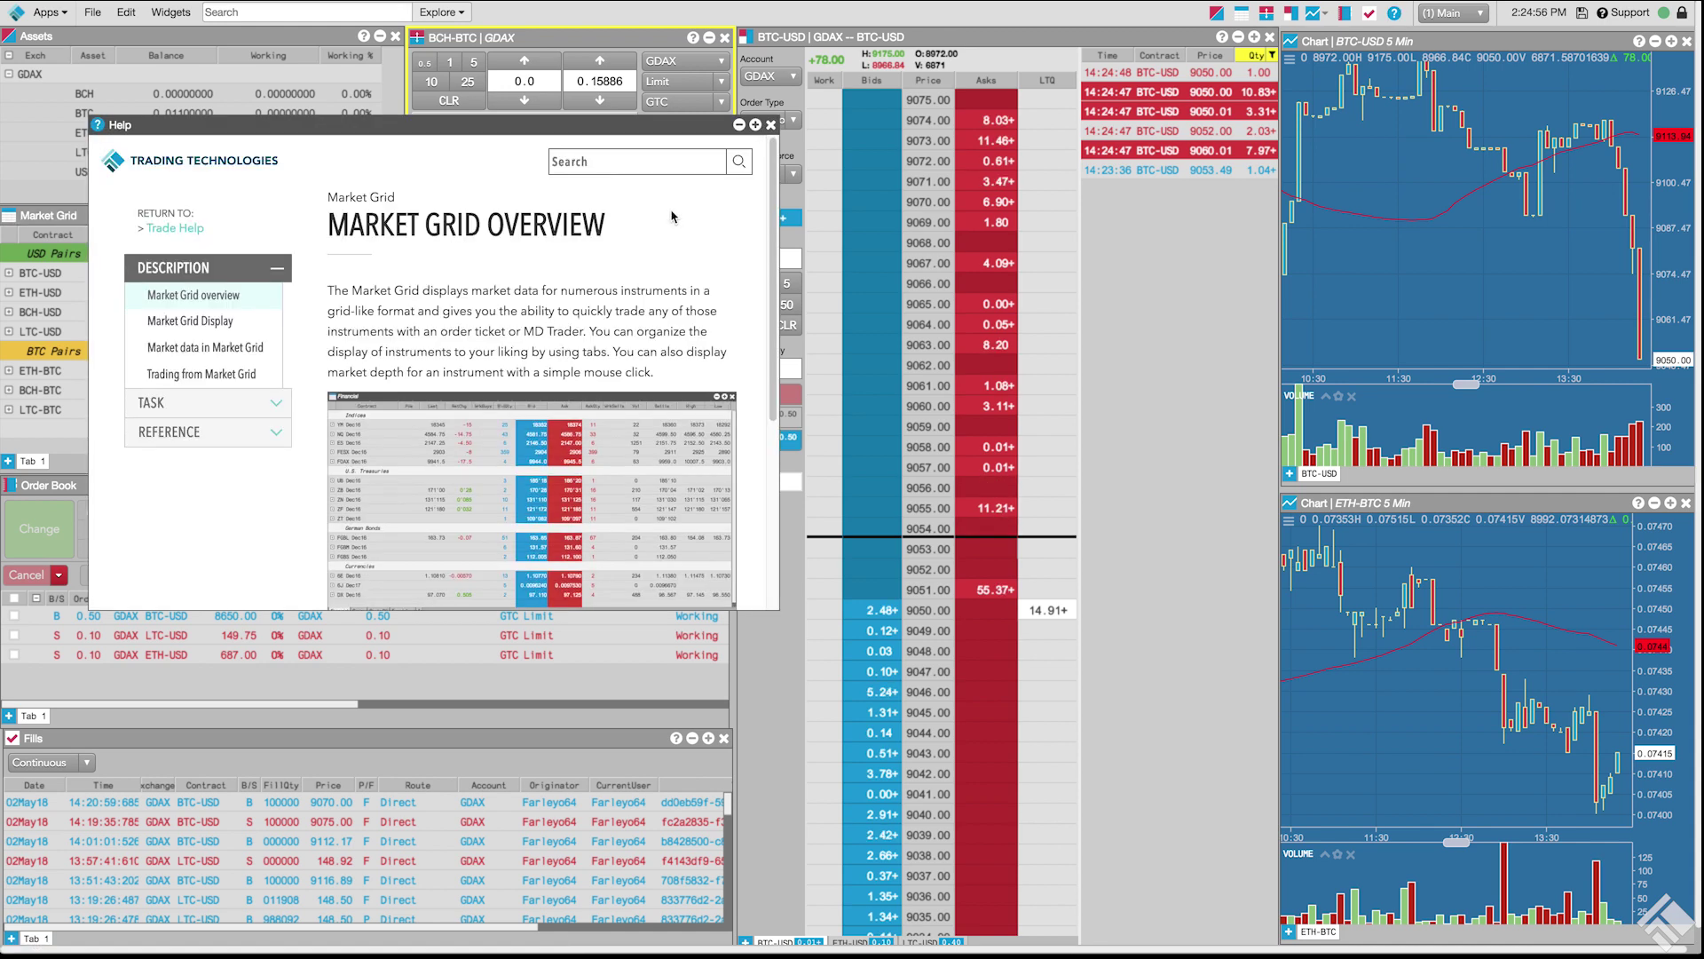
left_click(279, 405)
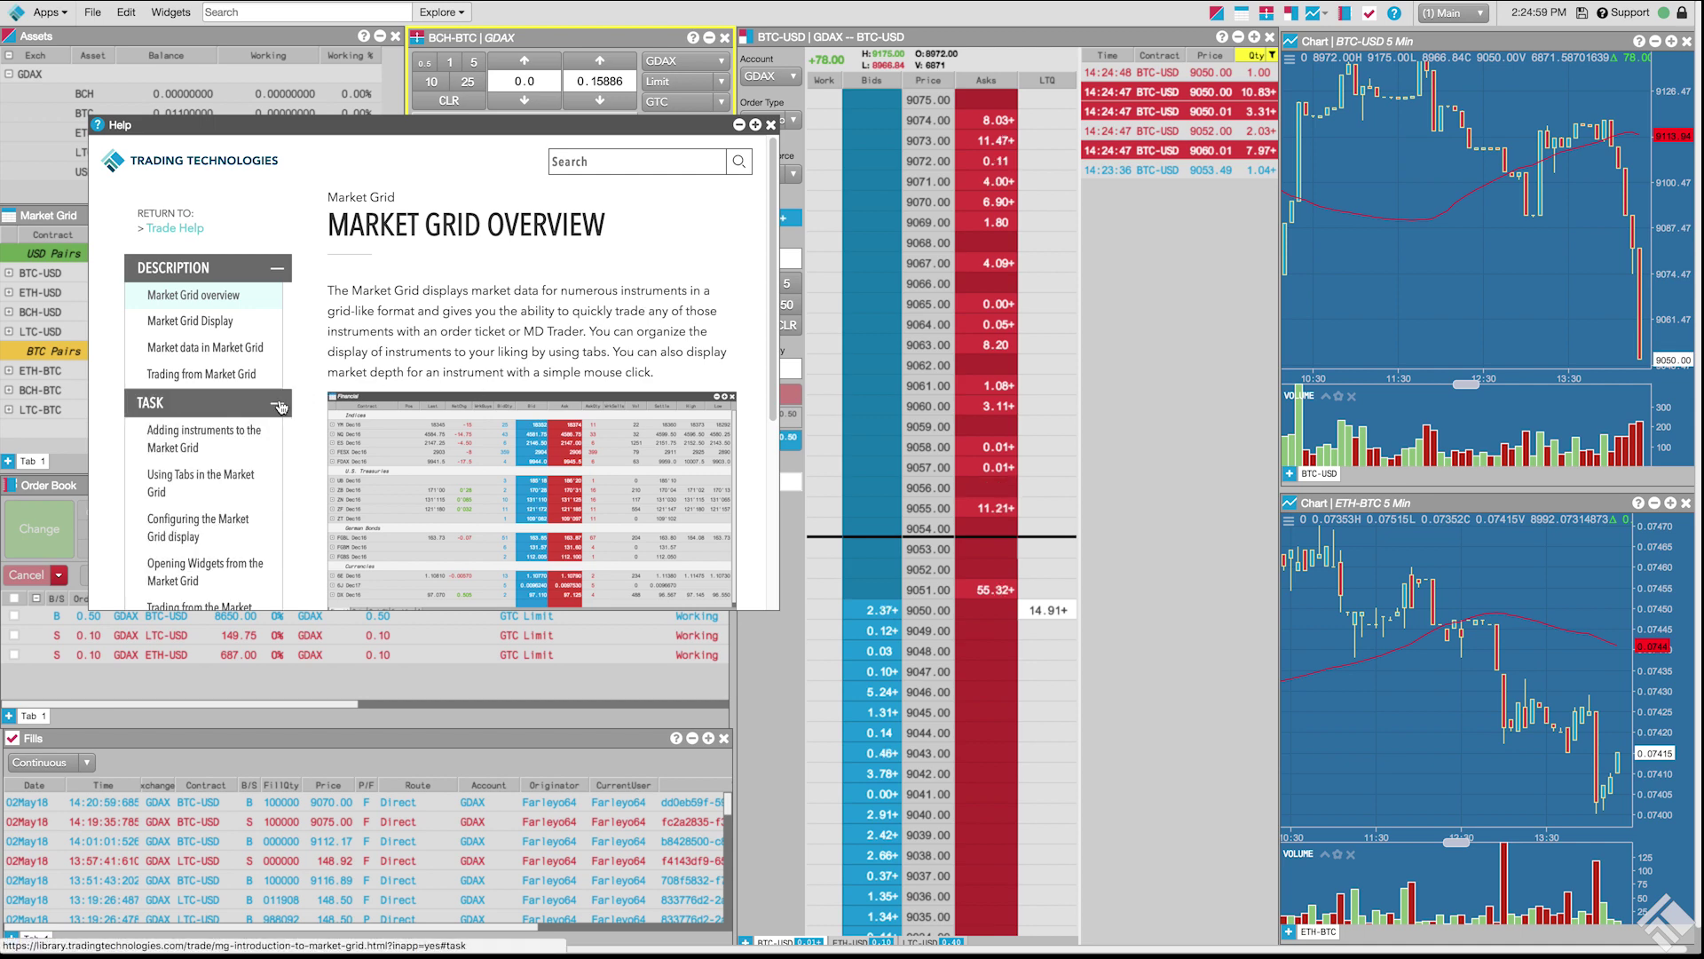
left_click(186, 231)
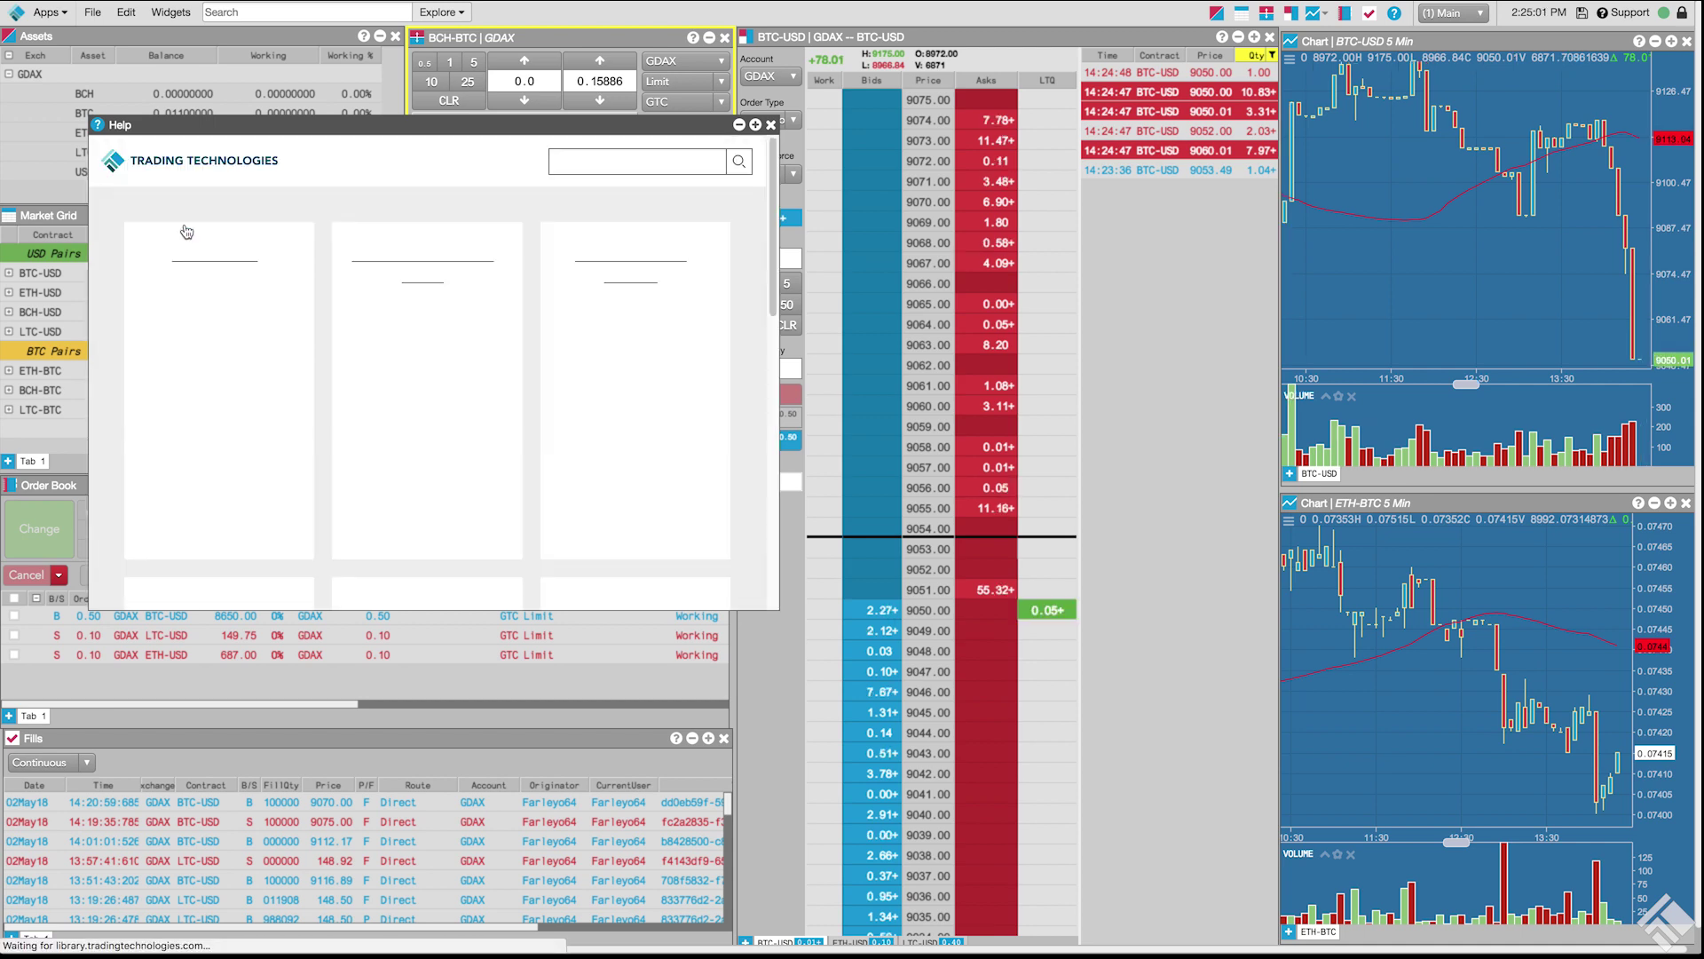
left_click(594, 296)
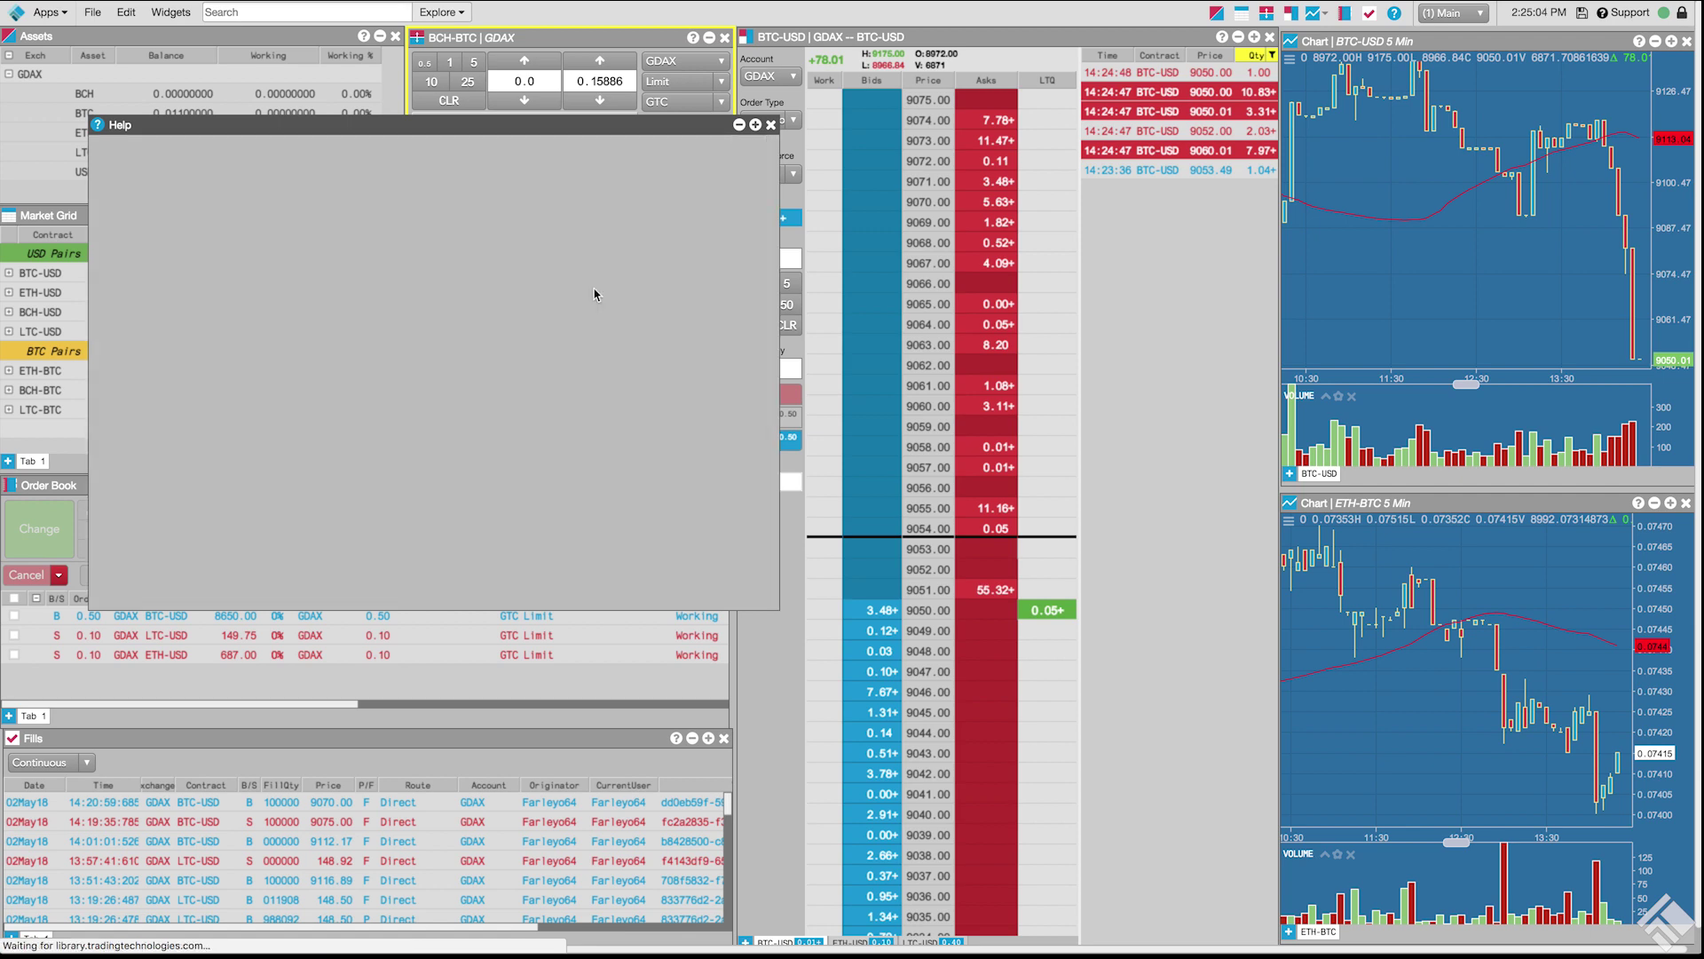
scroll(583, 406, "down", 1)
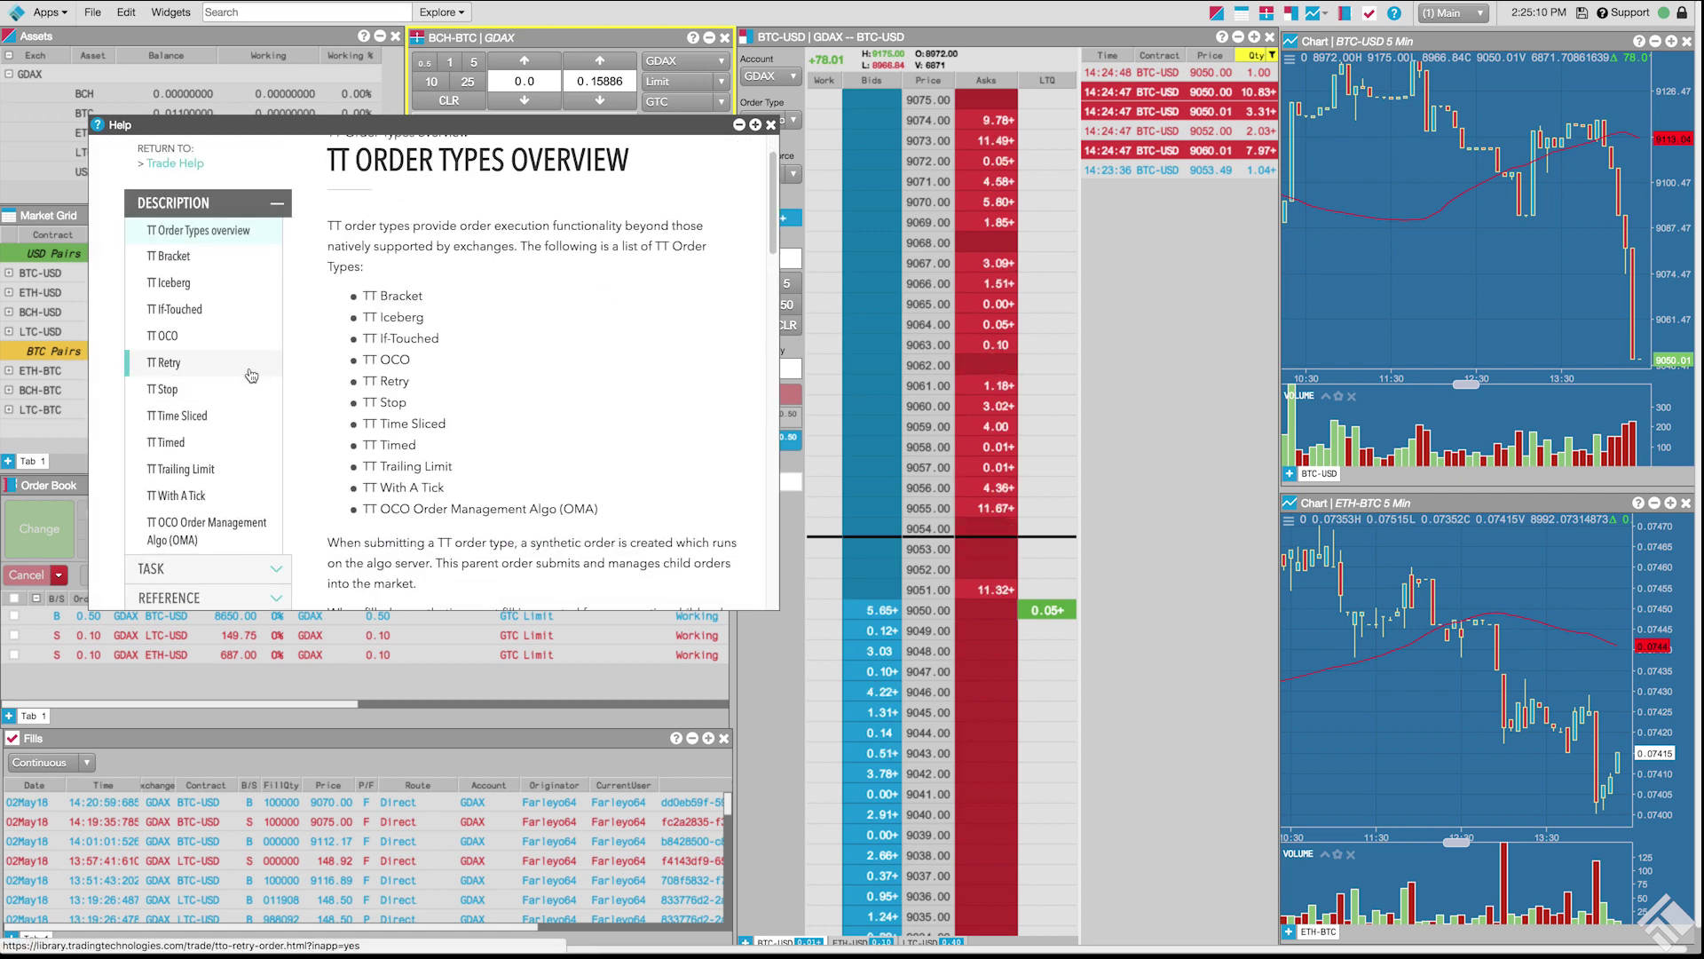
left_click(199, 313)
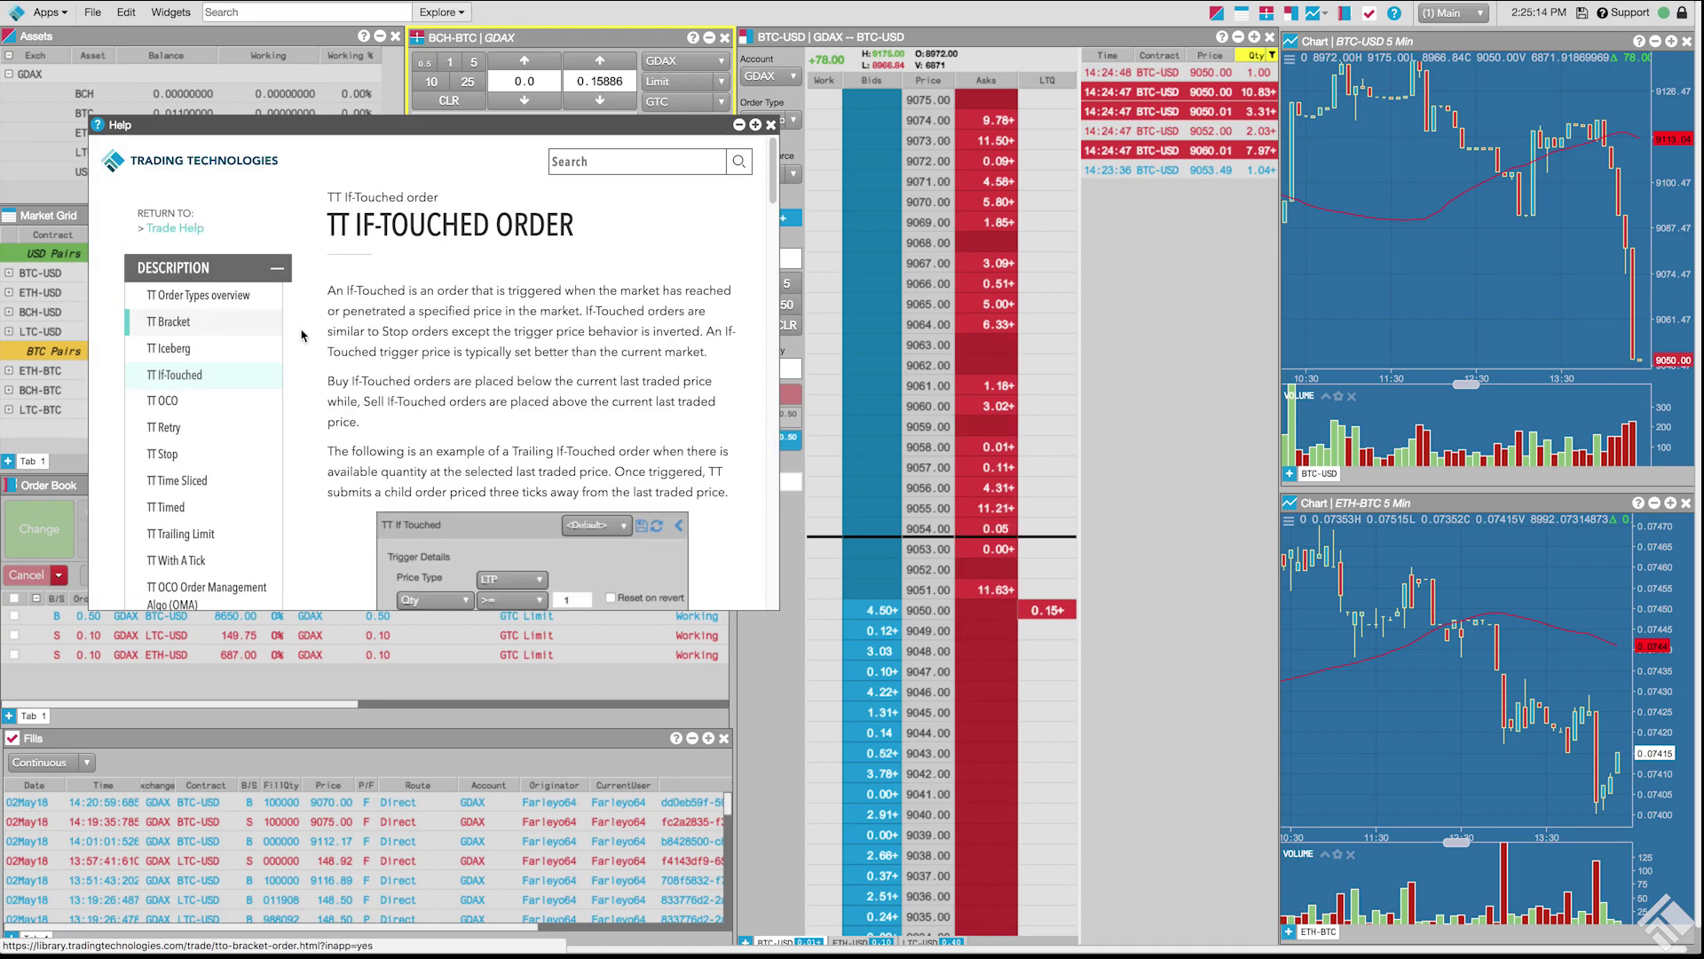